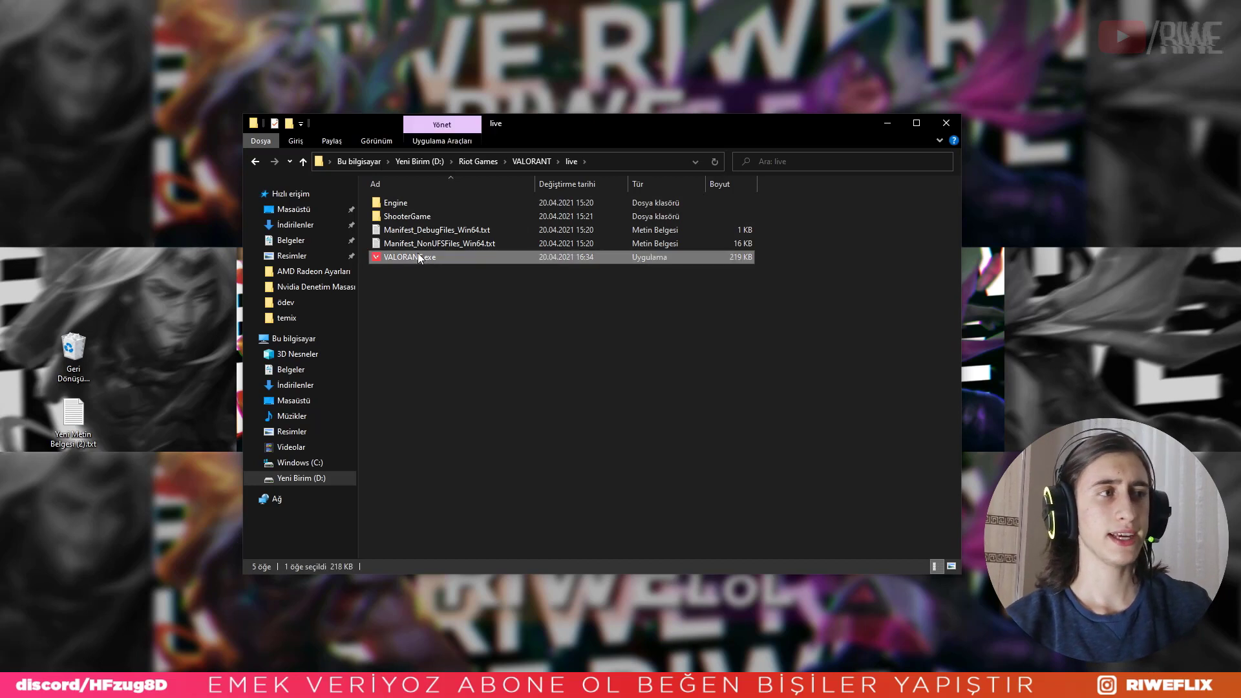
- In the compatibility properties of VALORANT.exe, disable fullscreen optimizations and set the program to run as administrator
{"action": "right_click", "coordinate": [415, 260]}
{"action": "left_click", "coordinate": [251, 567]}
{"action": "left_click_drag", "start_coordinate": [536, 265], "coordinate": [503, 203]}
{"action": "left_click", "coordinate": [442, 223]}
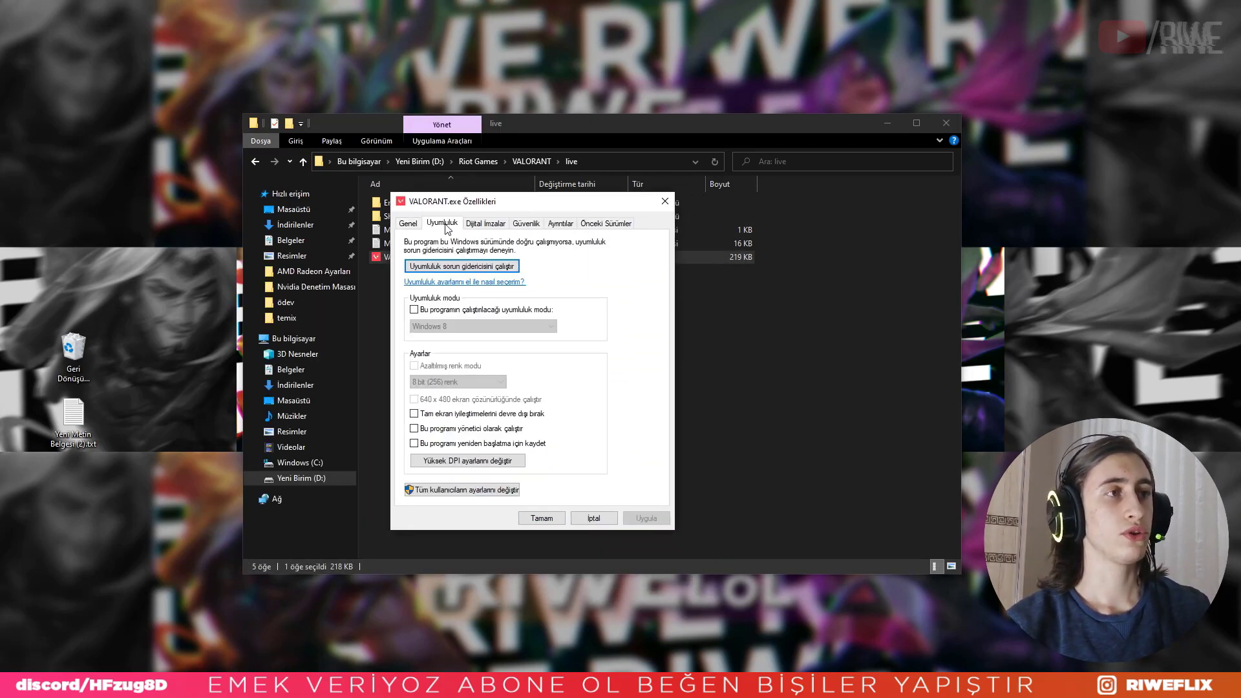
{"action": "left_click", "coordinate": [445, 417]}
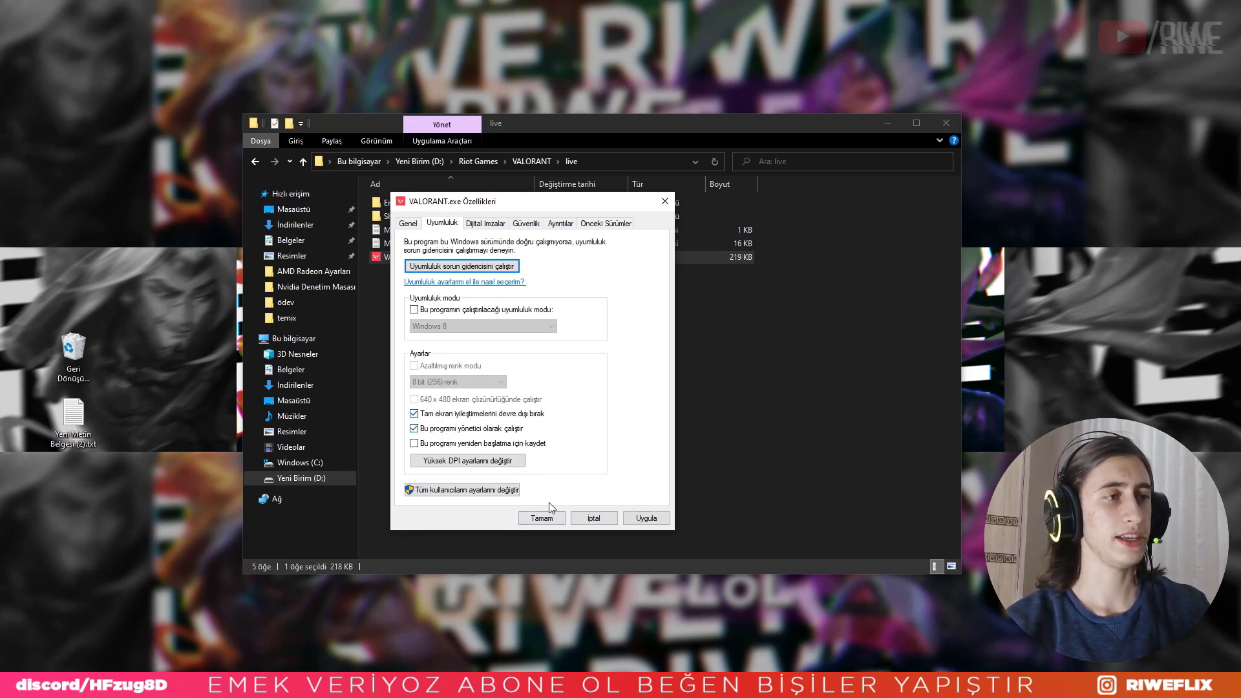
- Override the high DPI scaling behavior for VALORANT.exe, with scaling performed by the application, and apply the property changes
{"action": "left_click", "coordinate": [449, 463]}
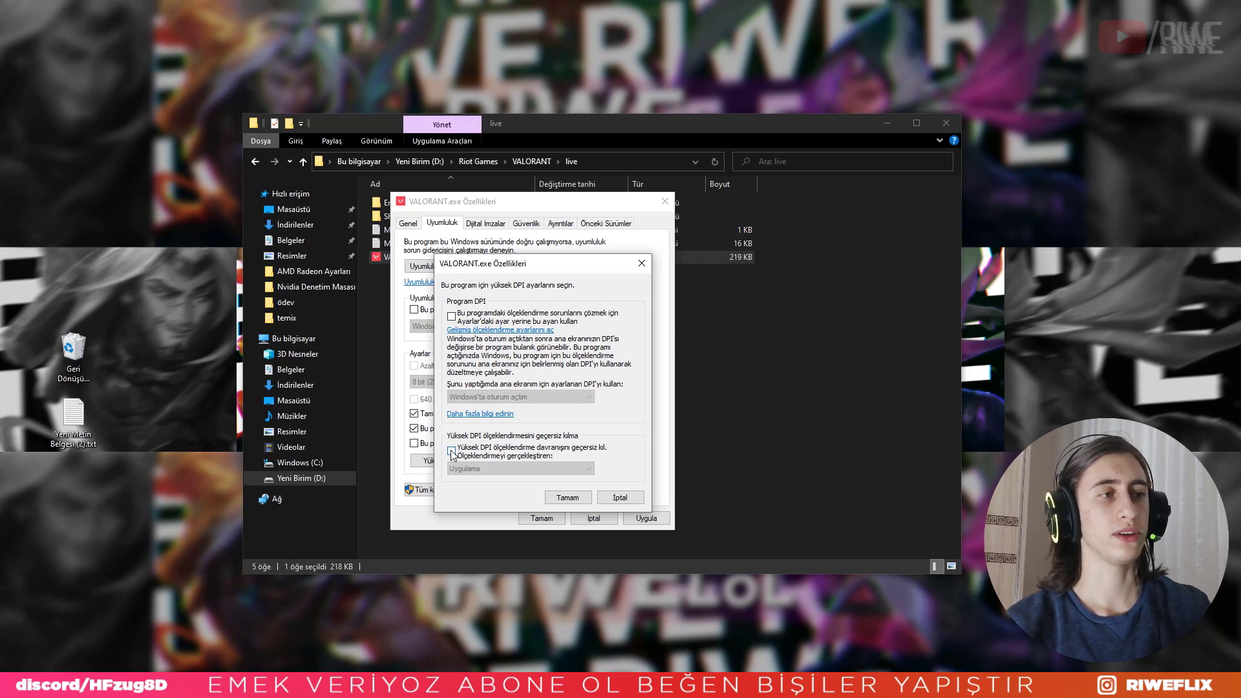
{"action": "left_click", "coordinate": [451, 450]}
{"action": "left_click", "coordinate": [566, 497]}
{"action": "left_click", "coordinate": [646, 519]}
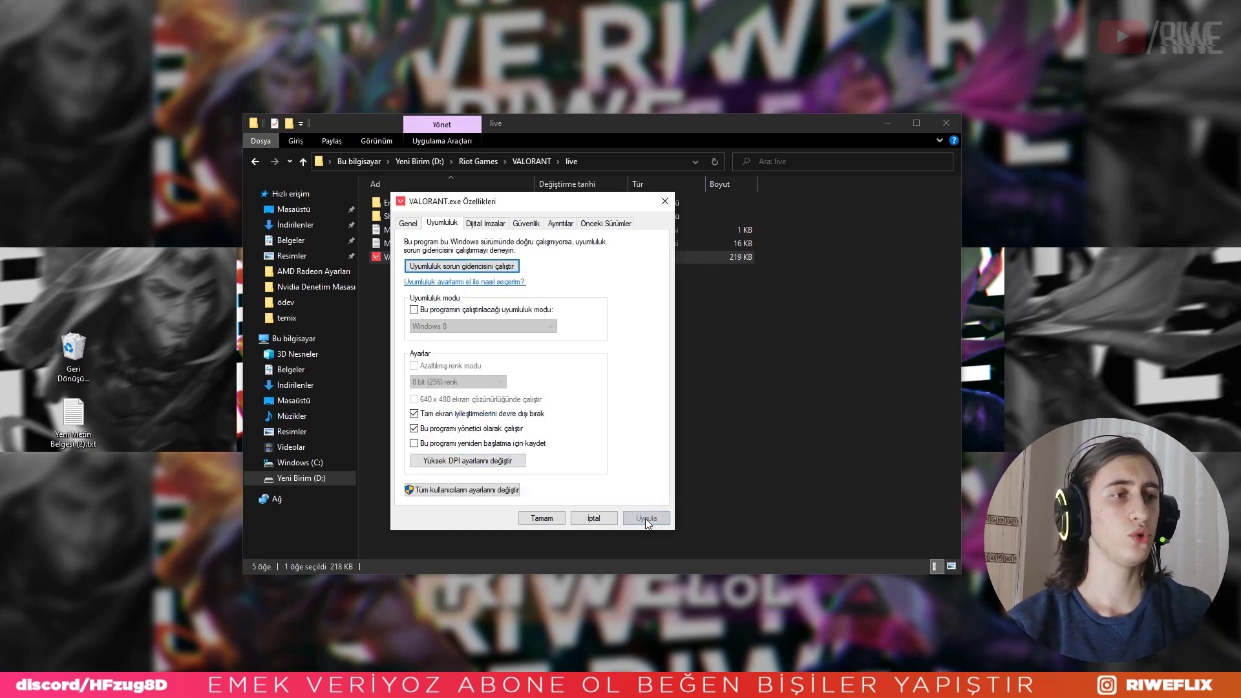
{"action": "left_click", "coordinate": [542, 517]}
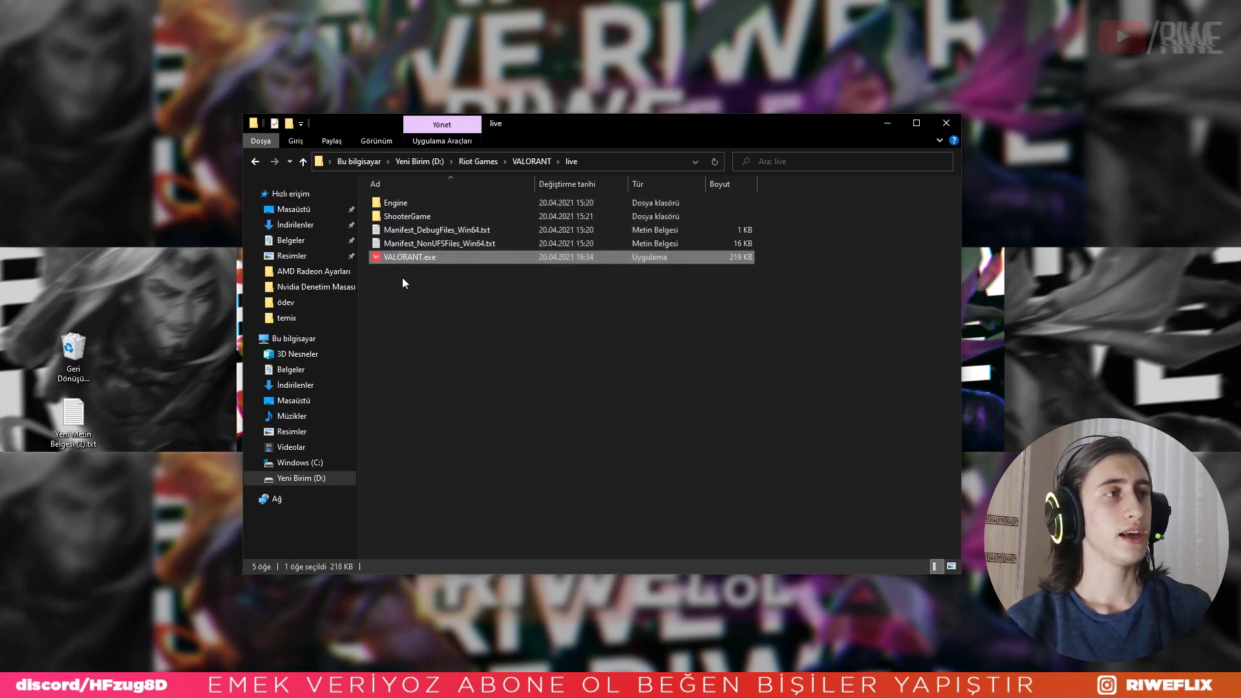
- Open the Win64 folder inside ShooterGame\Binaries
{"action": "double_click", "coordinate": [399, 218]}
{"action": "left_click", "coordinate": [399, 204]}
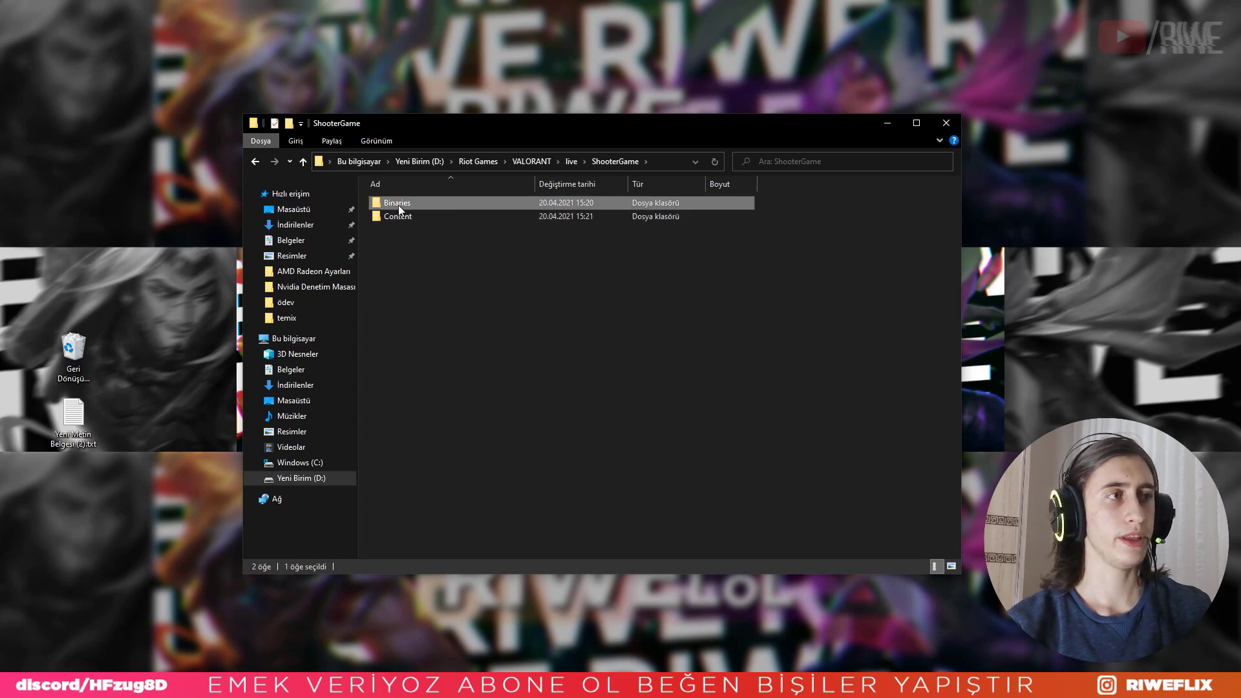
{"action": "double_click", "coordinate": [398, 204]}
{"action": "double_click", "coordinate": [395, 205]}
- In the compatibility properties of VALORANT-Win64-Shipping.exe, disable fullscreen optimizations and set the program to run as administrator
{"action": "scroll", "coordinate": [449, 348], "scroll_direction": "down", "scroll_amount": 9}
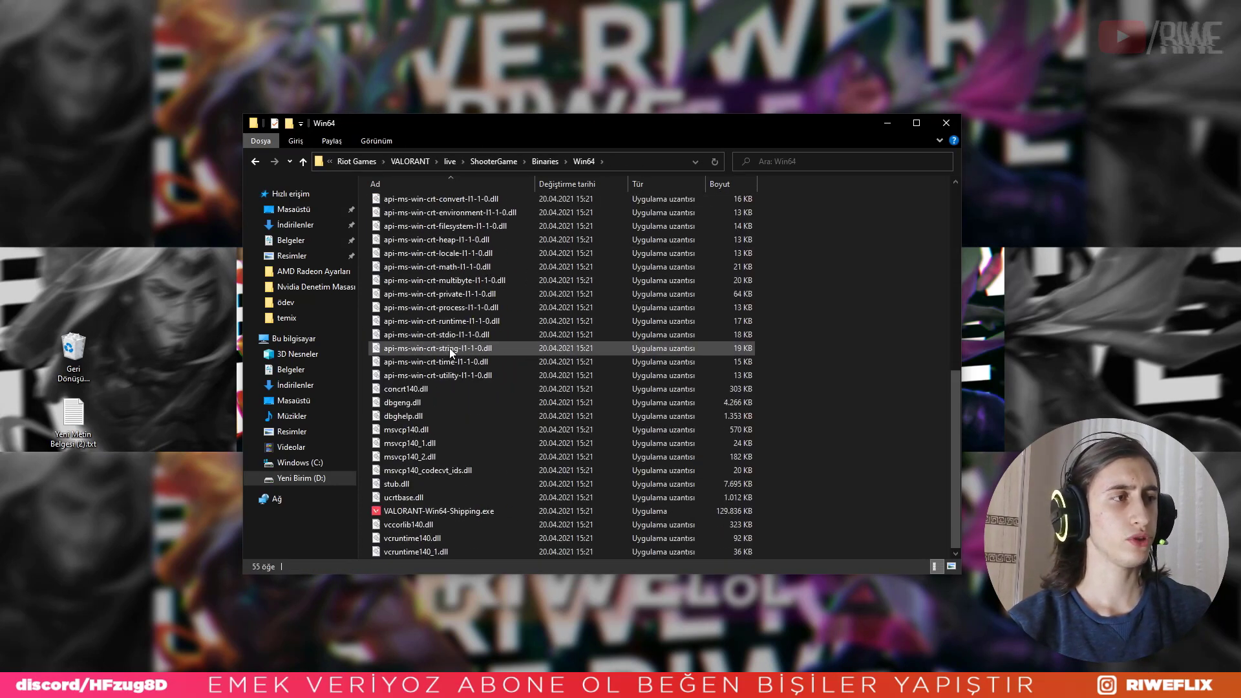
{"action": "right_click", "coordinate": [404, 509]}
{"action": "left_click", "coordinate": [262, 498]}
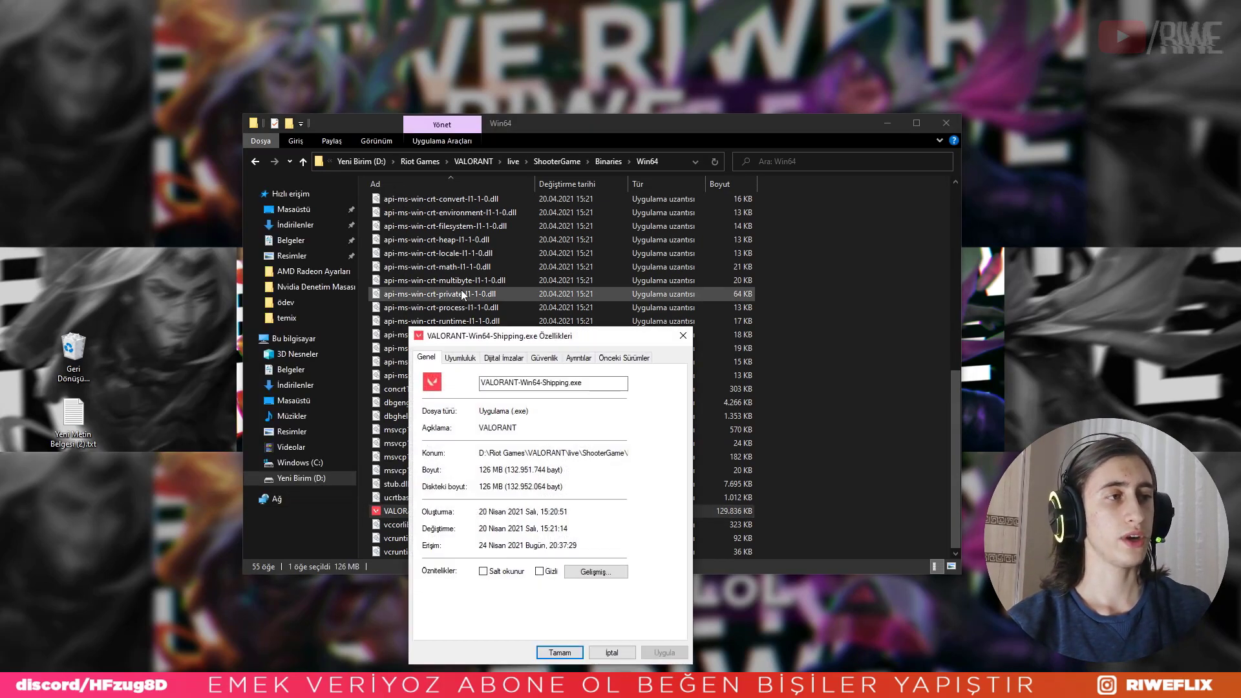
{"action": "left_click_drag", "start_coordinate": [453, 357], "coordinate": [494, 204]}
{"action": "left_click", "coordinate": [424, 226]}
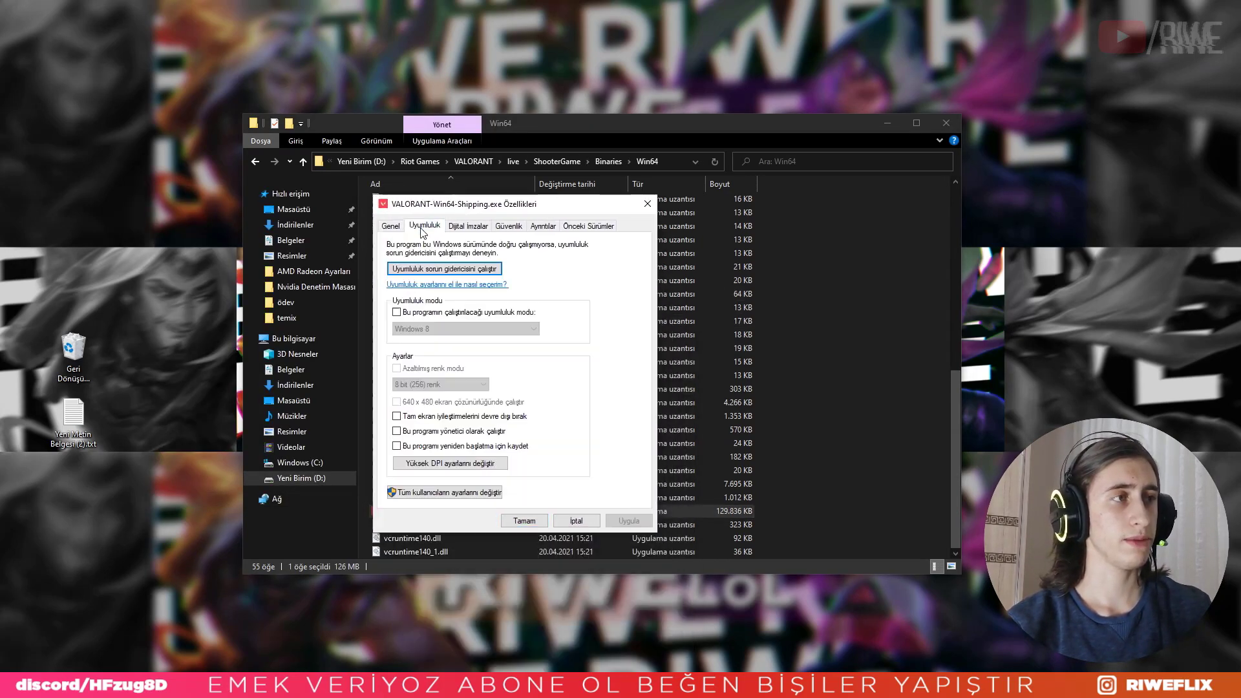
{"action": "left_click", "coordinate": [420, 417]}
{"action": "left_click", "coordinate": [421, 431]}
- Override the high DPI scaling behavior for VALORANT-Win64-Shipping.exe, with scaling performed by the application (Uygulama), and save its properties
{"action": "left_click", "coordinate": [427, 464]}
{"action": "left_click", "coordinate": [455, 453]}
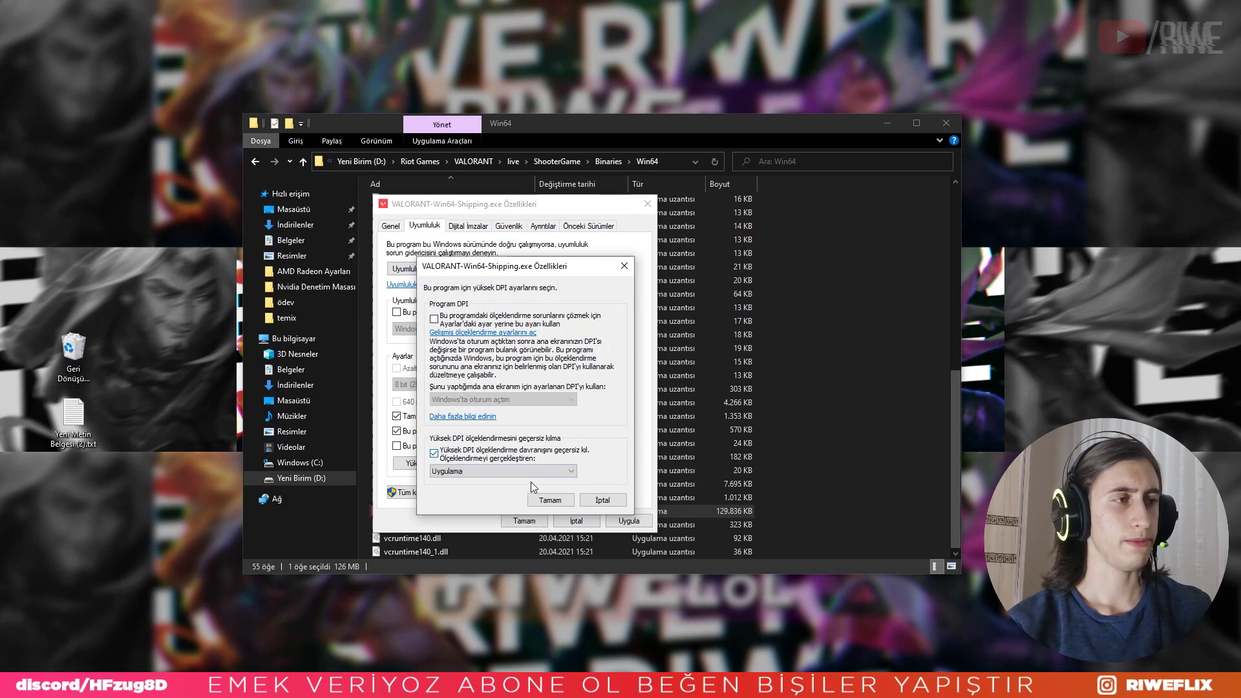
{"action": "left_click", "coordinate": [548, 499]}
{"action": "left_click", "coordinate": [524, 520]}
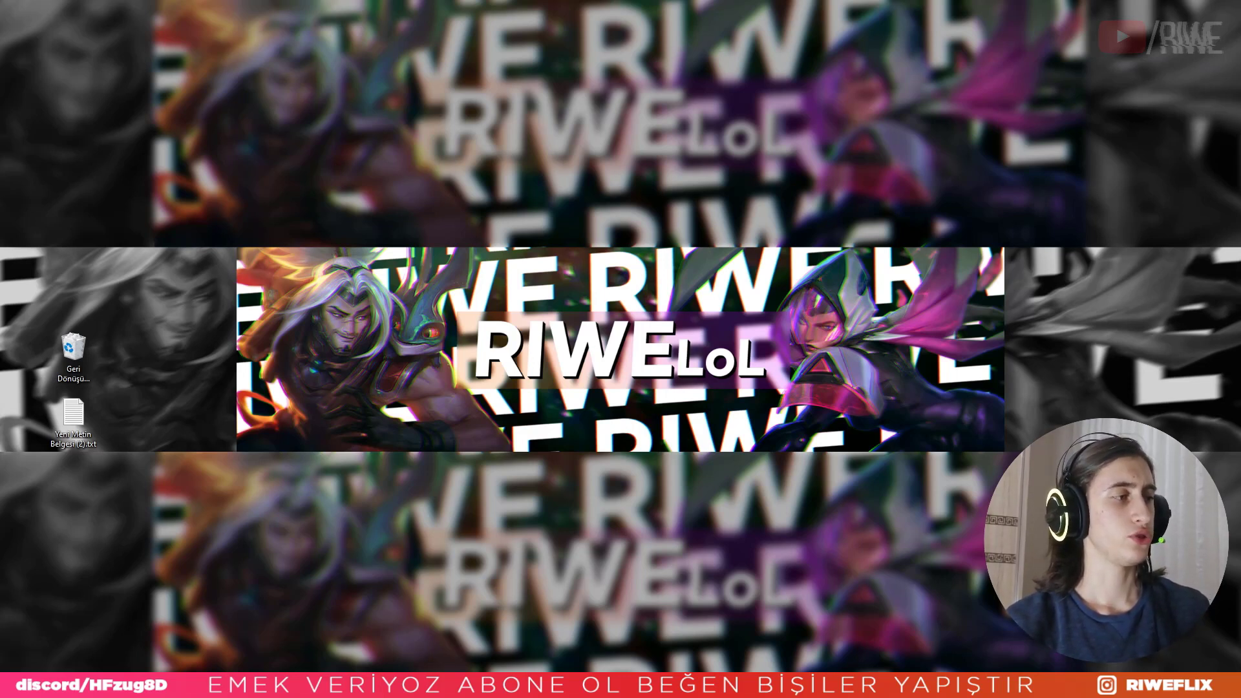
- Find "grafik ayarları" through Windows search, turn on hardware-accelerated GPU scheduling, and close the settings window
{"action": "left_click", "coordinate": [15, 685]}
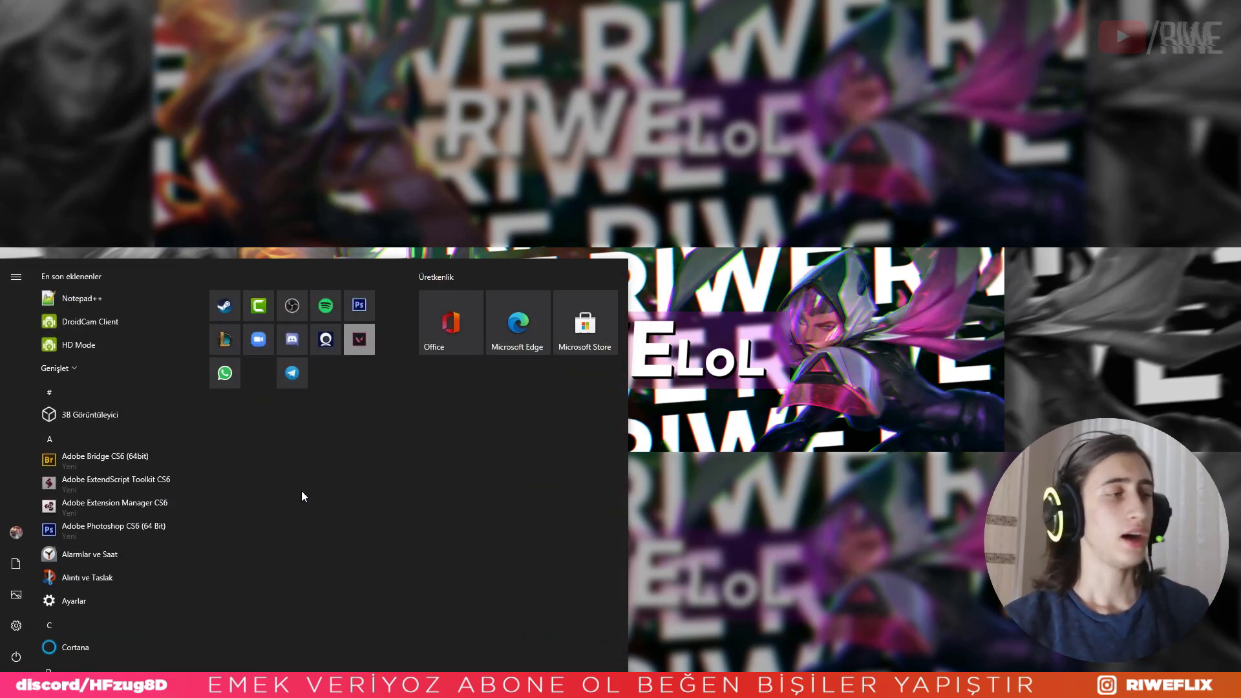
{"action": "type", "text": "grafik ayar"}
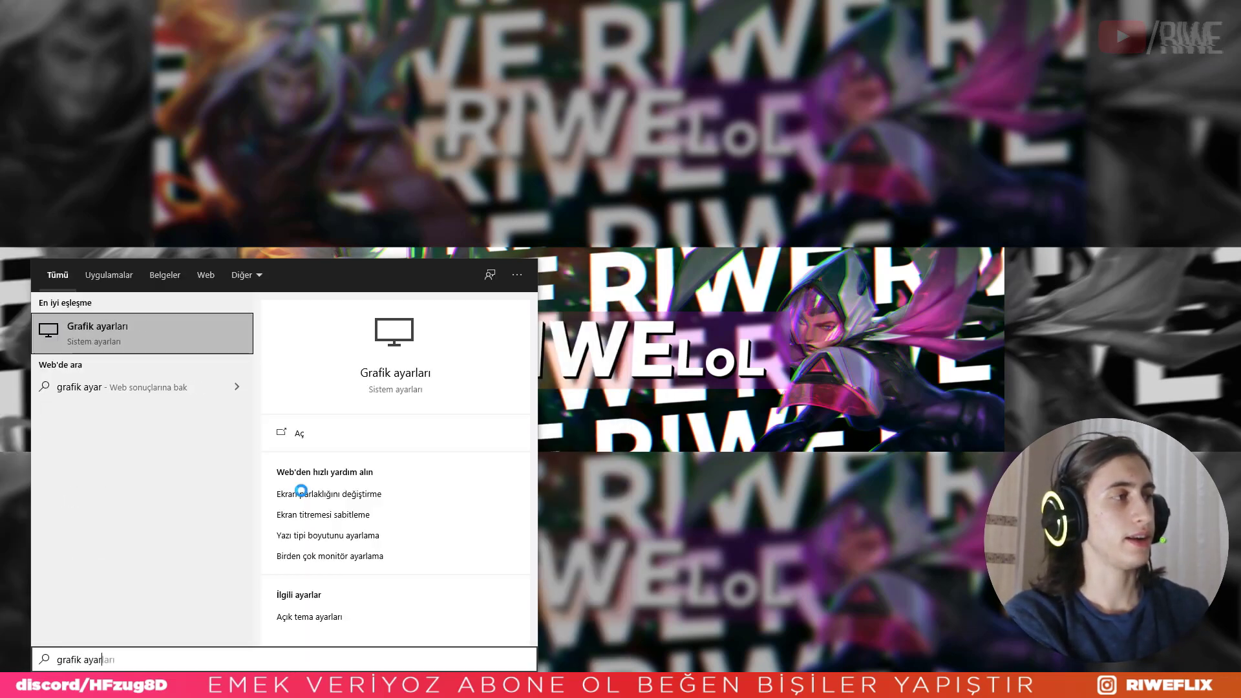
{"action": "type", "text": "ları"}
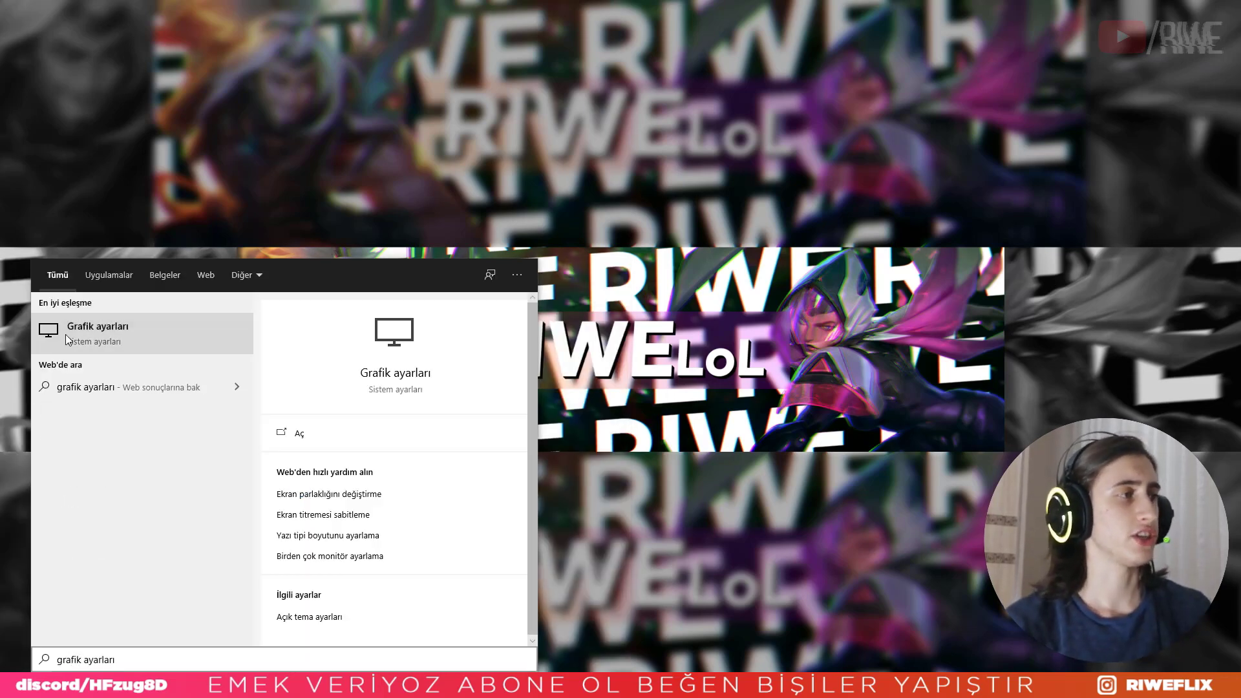
{"action": "left_click", "coordinate": [67, 339]}
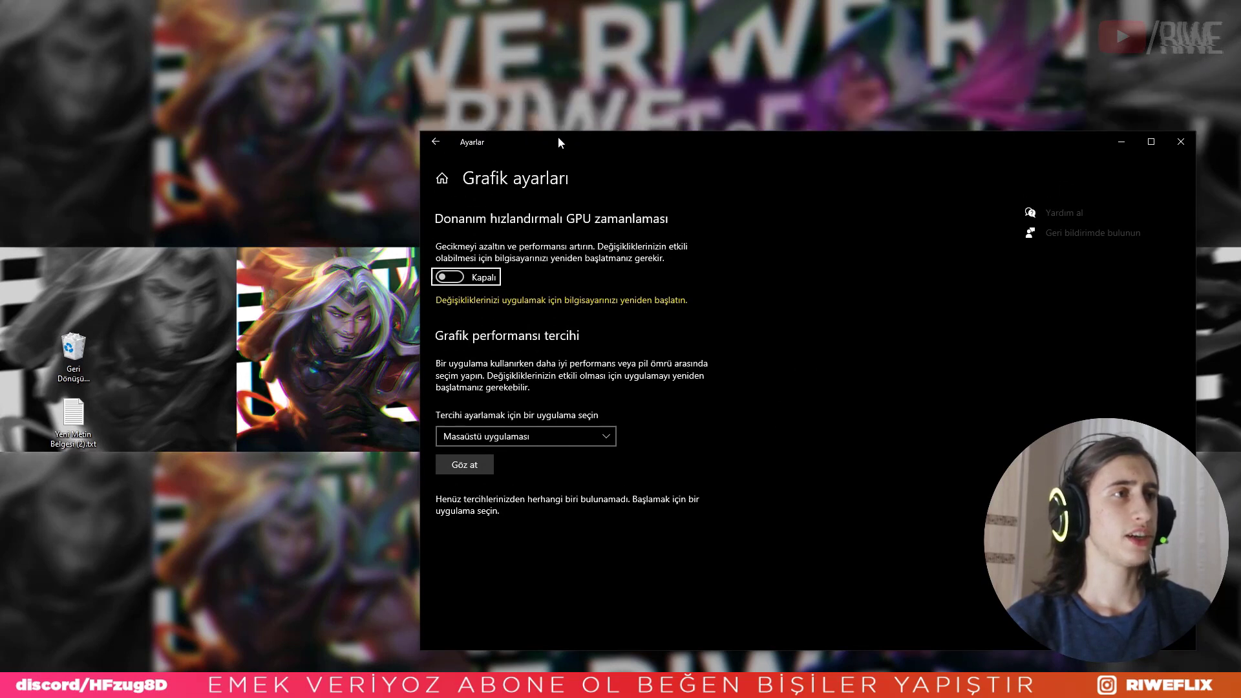
{"action": "left_click_drag", "start_coordinate": [559, 142], "coordinate": [365, 103]}
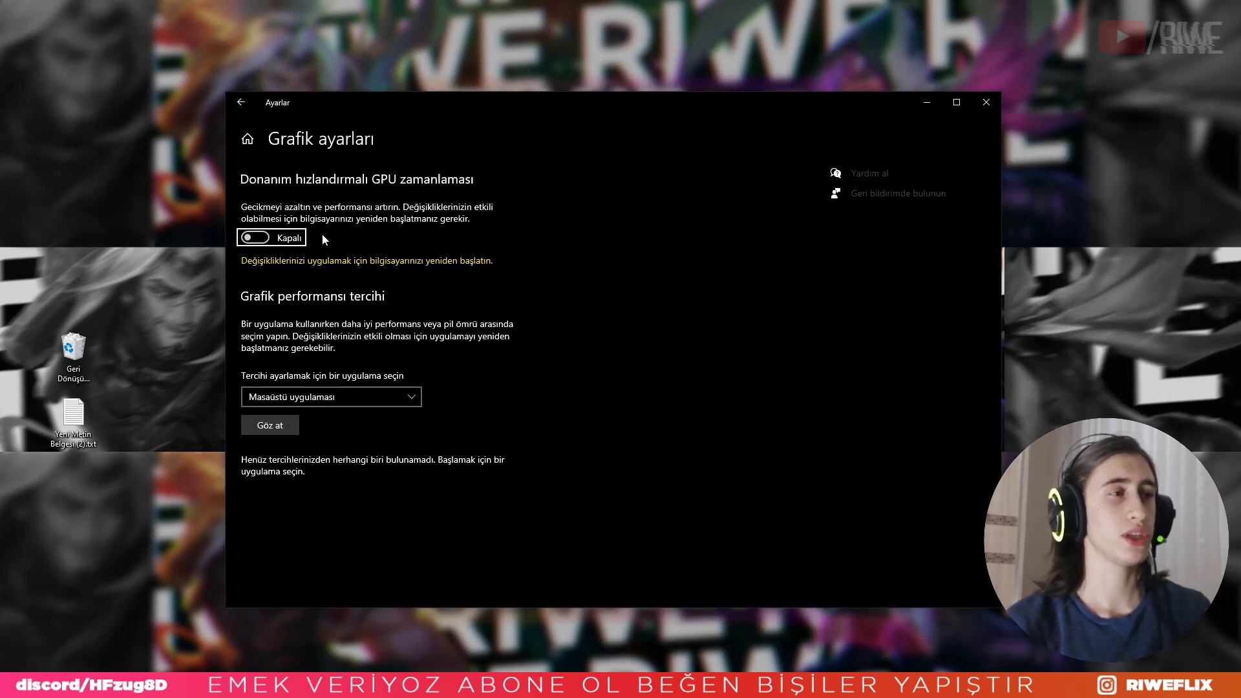
{"action": "left_click", "coordinate": [259, 237]}
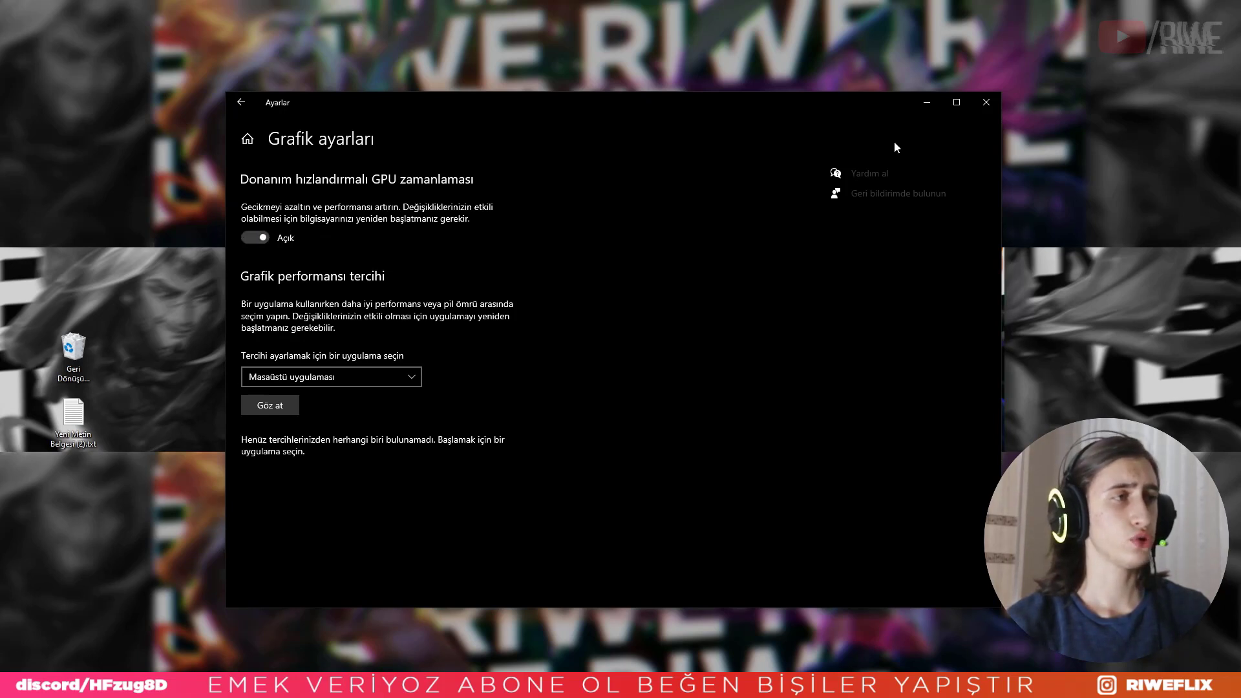
{"action": "left_click", "coordinate": [985, 103]}
- Open the gaming (Oyun) section of Windows Settings and turn off Xbox Game Bar
{"action": "key", "text": "super"}
{"action": "type", "text": "ayarlar"}
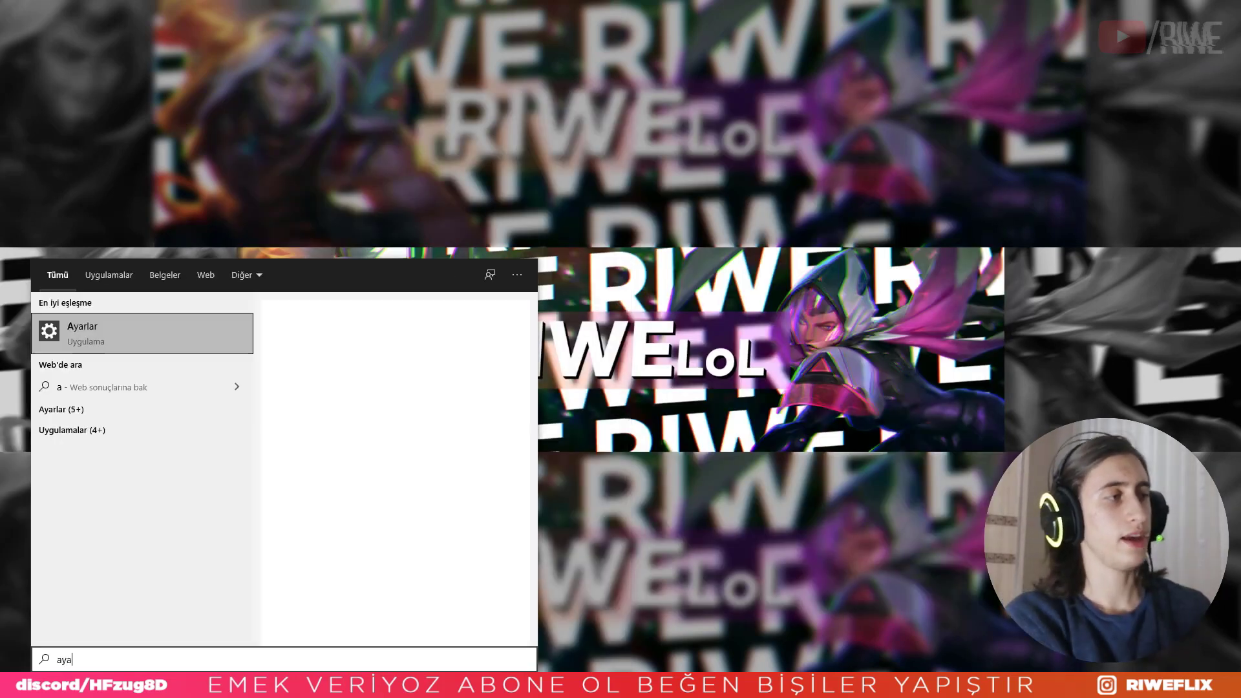
{"action": "left_click", "coordinate": [141, 338]}
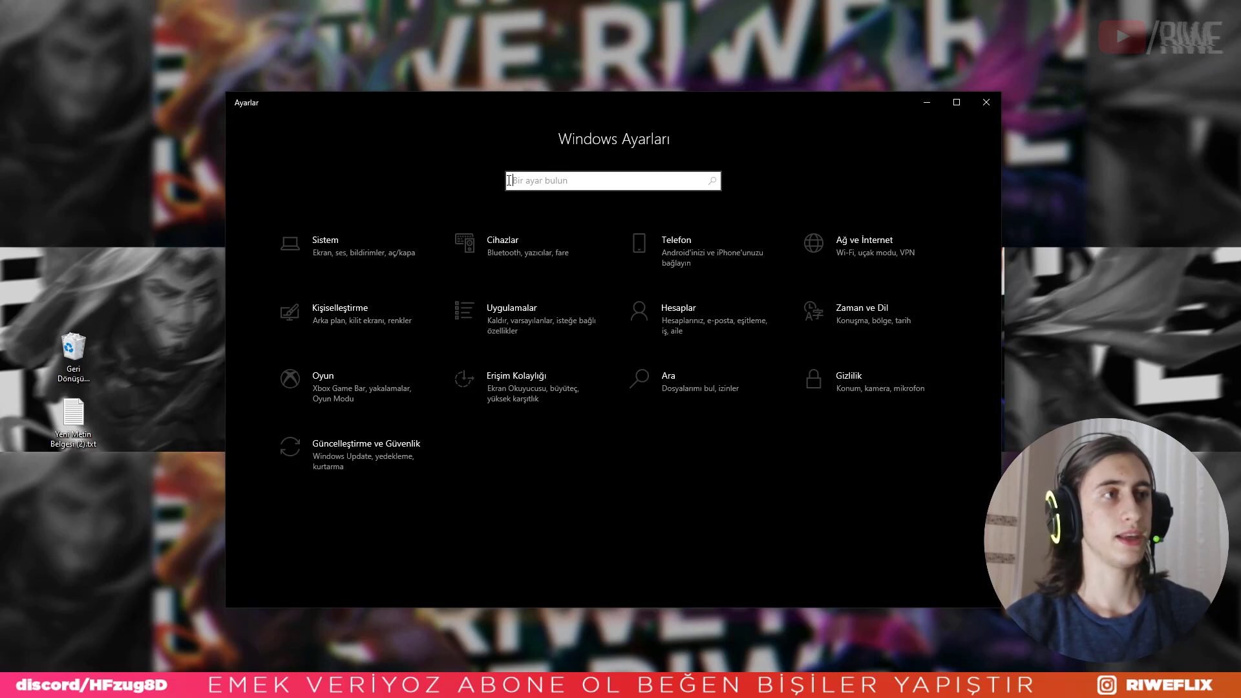
{"action": "left_click", "coordinate": [301, 394]}
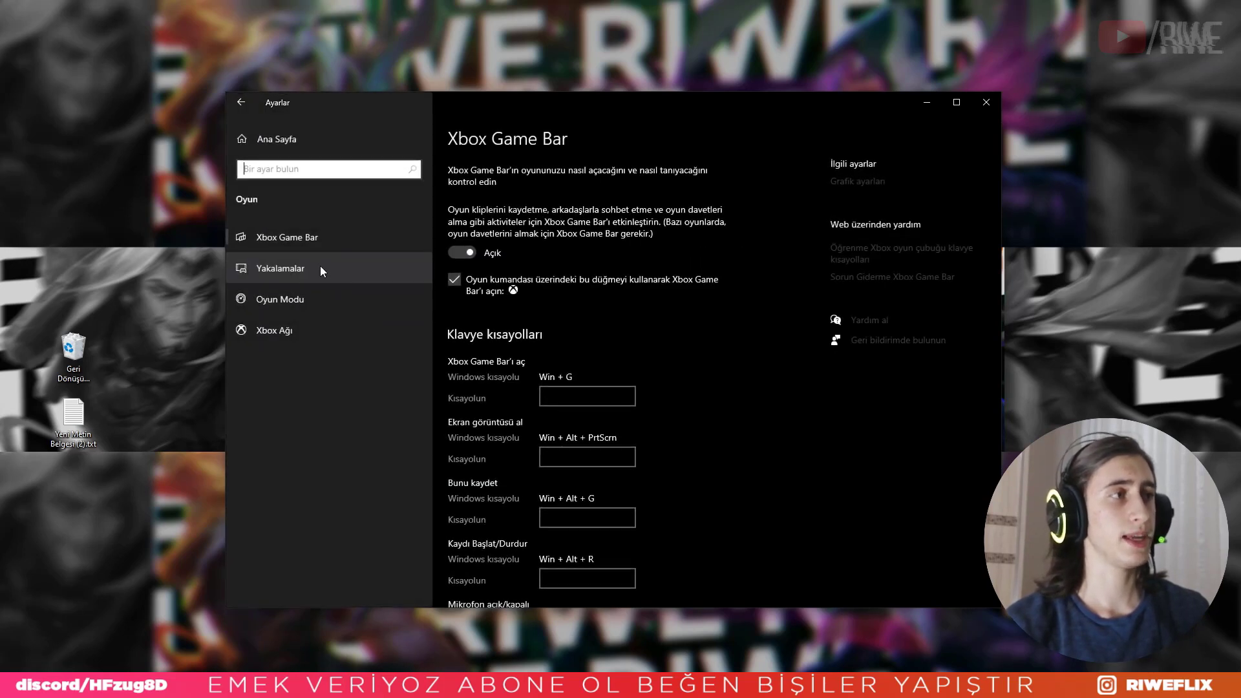
{"action": "left_click", "coordinate": [460, 254]}
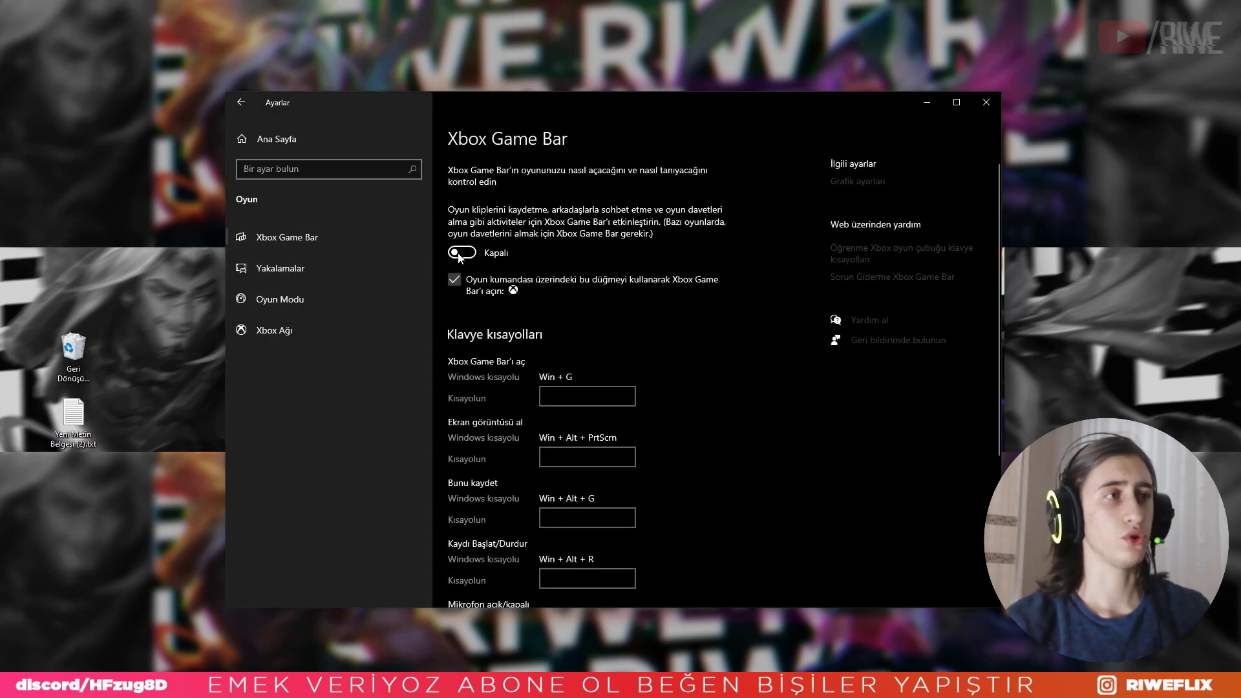
- Check the Captures (Yakalamalar) and Game Mode (Oyun Modu) pages, and open the related Graphics settings (Grafik ayarları)
{"action": "left_click", "coordinate": [297, 280]}
{"action": "left_click", "coordinate": [328, 308]}
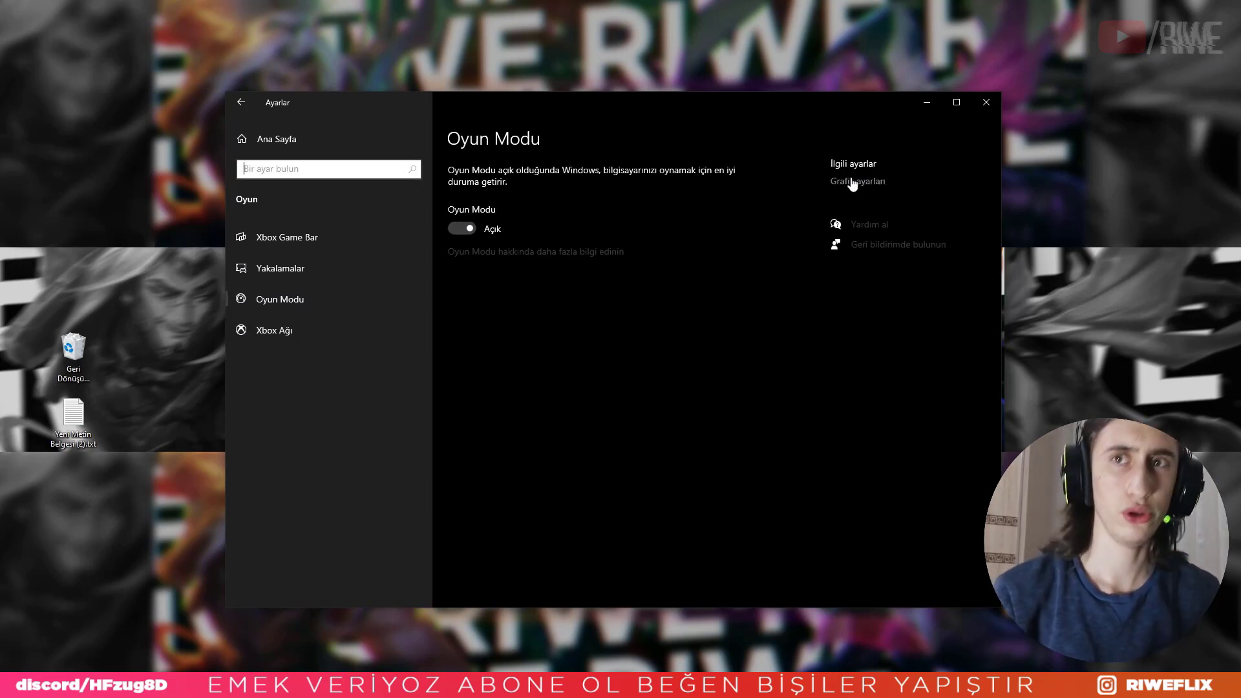
{"action": "left_click", "coordinate": [335, 245]}
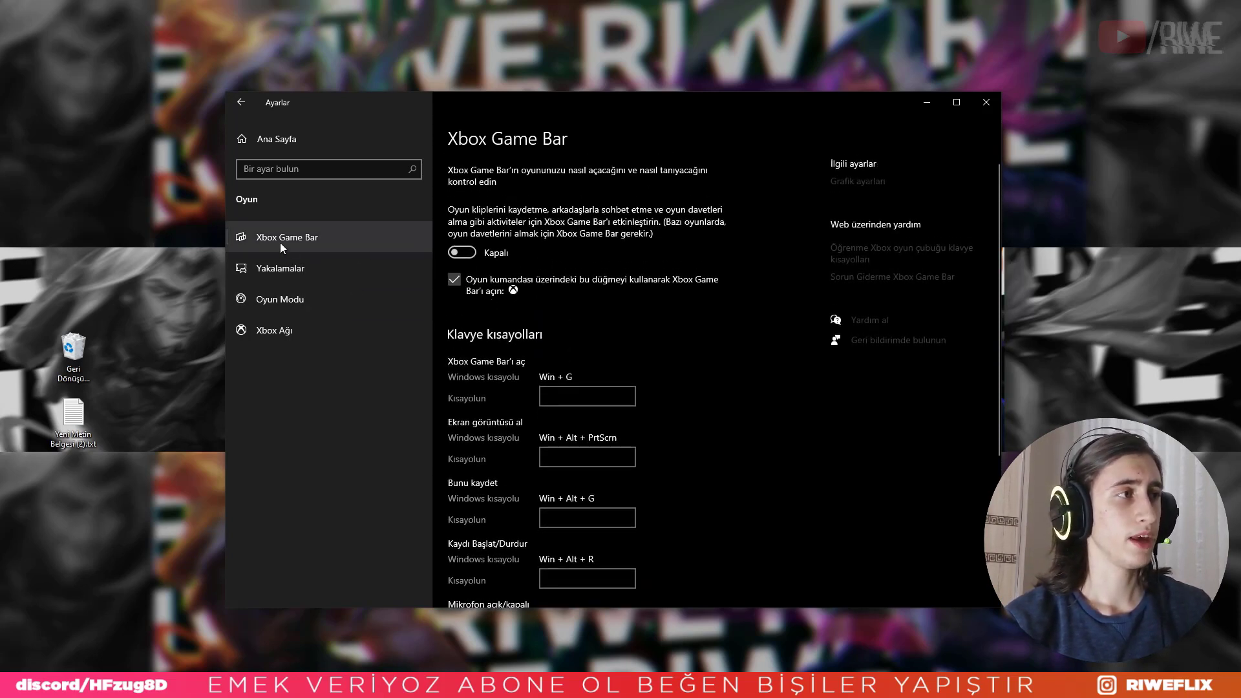
{"action": "left_click", "coordinate": [323, 304]}
{"action": "left_click", "coordinate": [858, 182]}
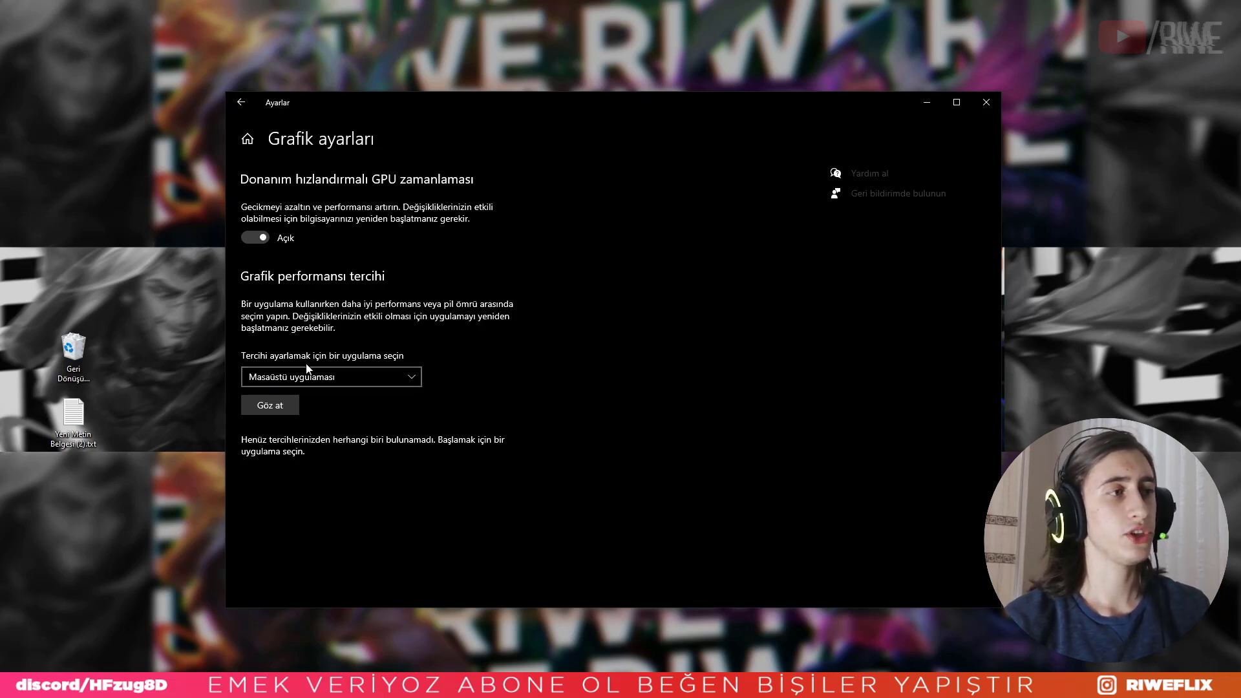
- Add the desktop app VALORANT.exe from D:\Riot Games\VALORANT\live to the graphics performance preferences
{"action": "left_click", "coordinate": [319, 376]}
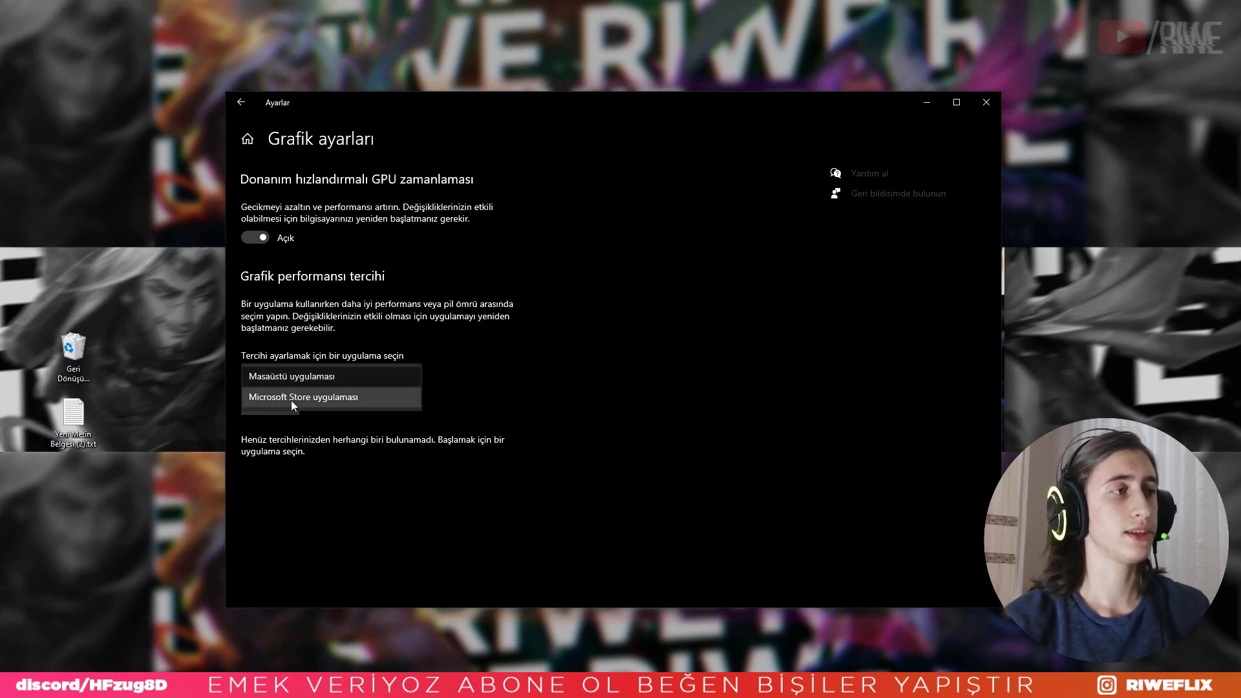
{"action": "left_click", "coordinate": [316, 420]}
{"action": "left_click", "coordinate": [281, 374]}
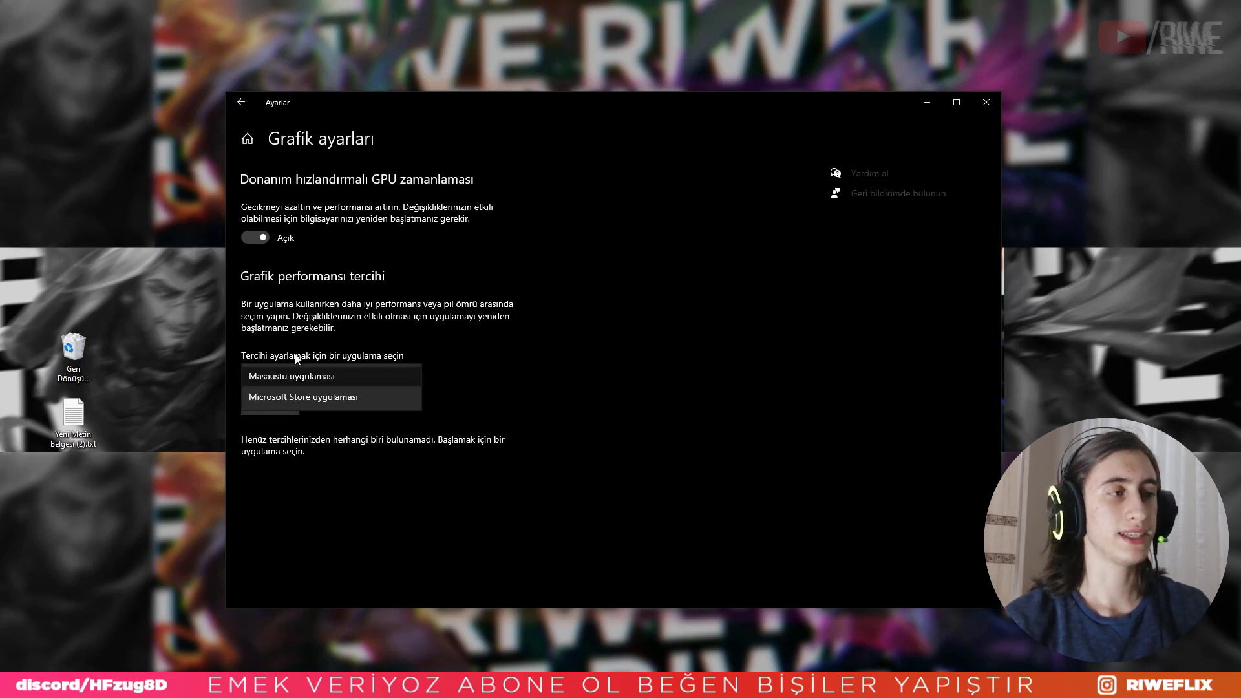
{"action": "left_click", "coordinate": [292, 376]}
{"action": "left_click", "coordinate": [279, 403]}
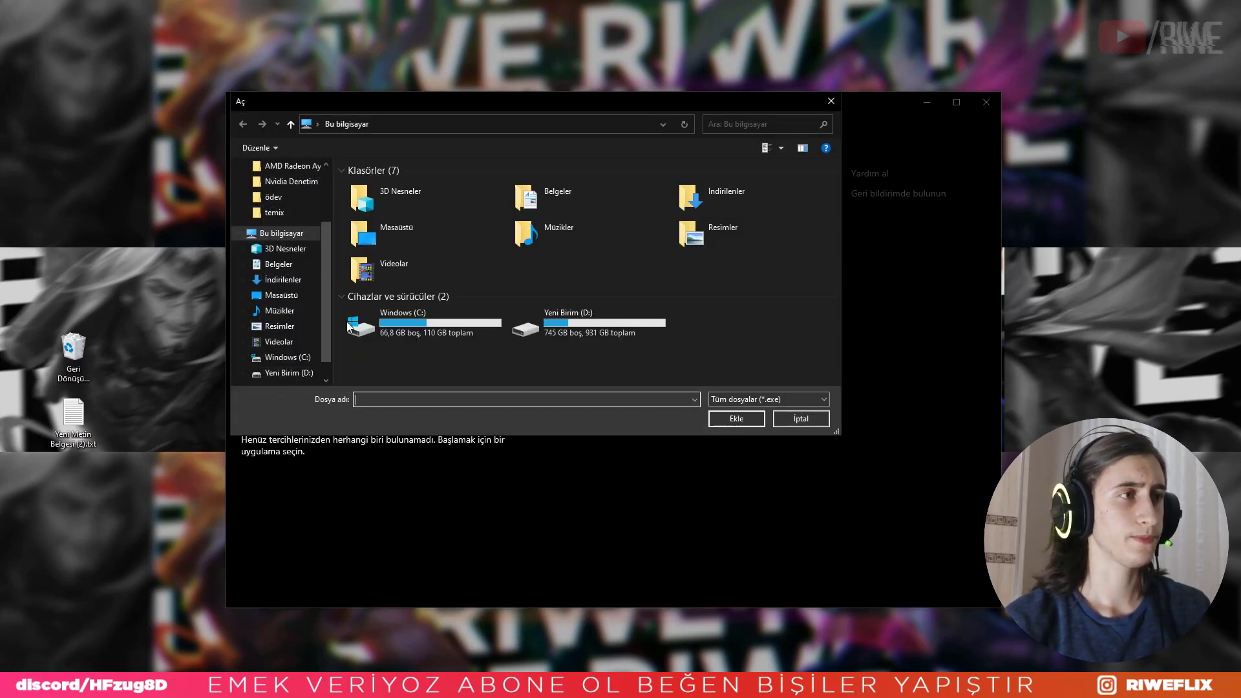
{"action": "double_click", "coordinate": [569, 331]}
{"action": "left_click", "coordinate": [413, 305]}
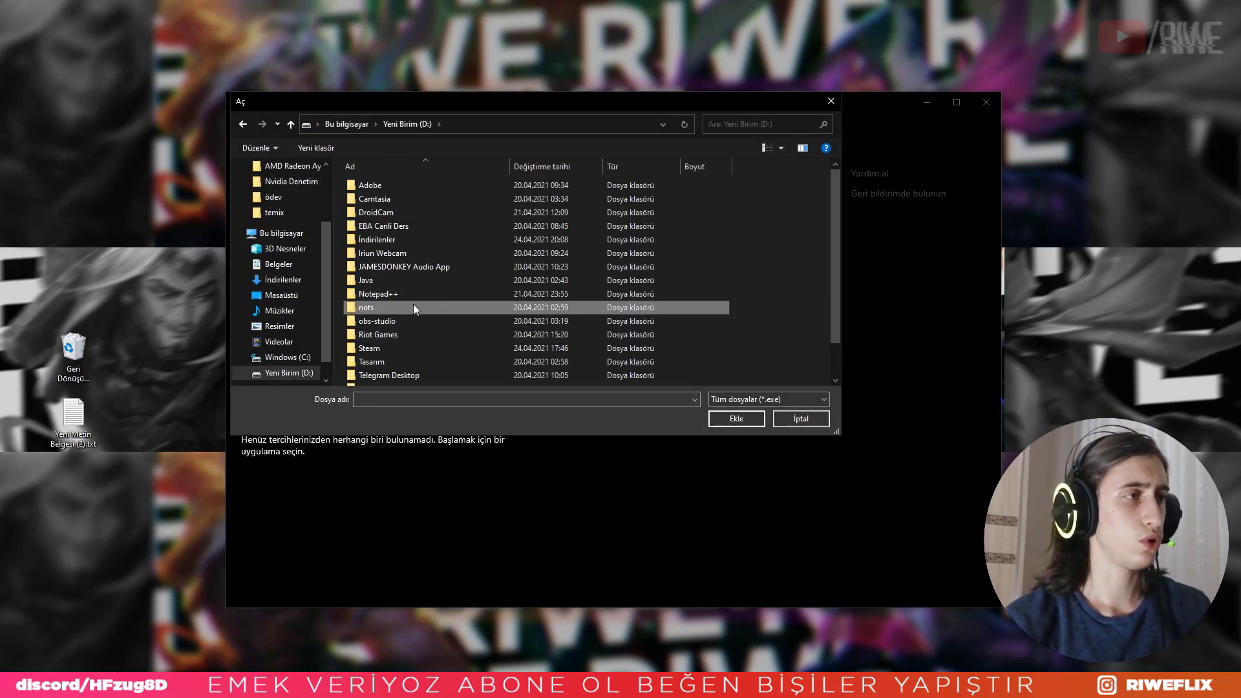
{"action": "double_click", "coordinate": [378, 334]}
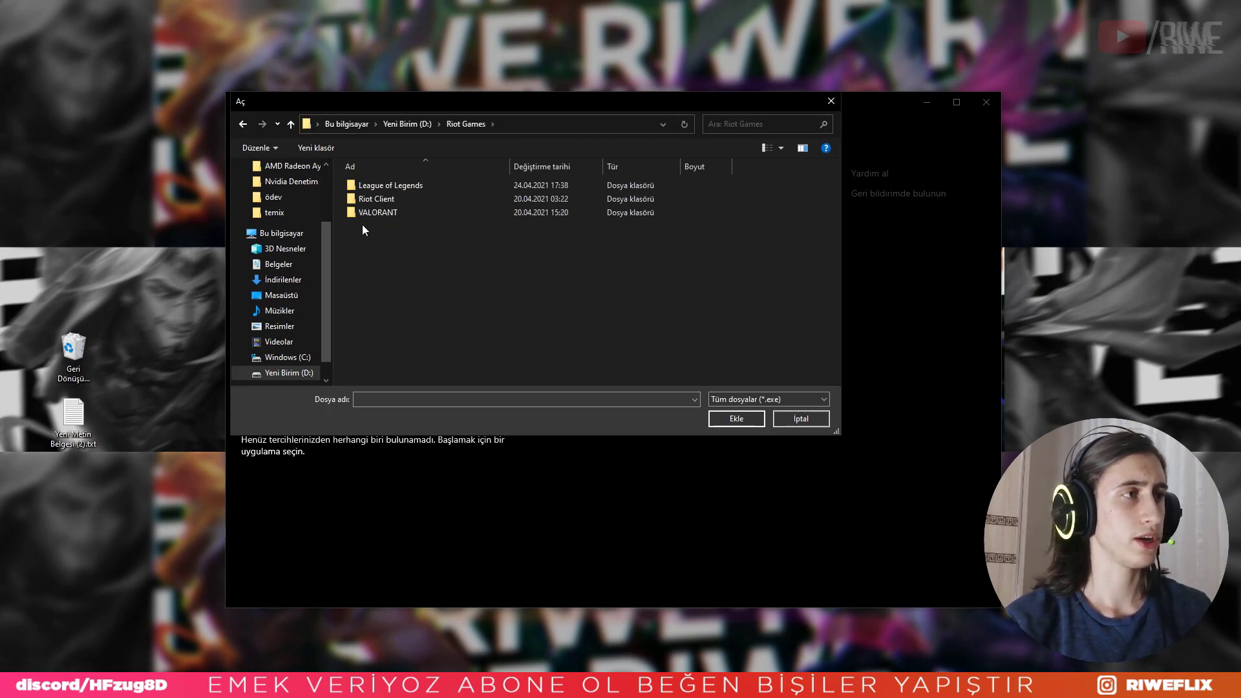
{"action": "double_click", "coordinate": [372, 213]}
{"action": "double_click", "coordinate": [376, 185]}
{"action": "double_click", "coordinate": [378, 212]}
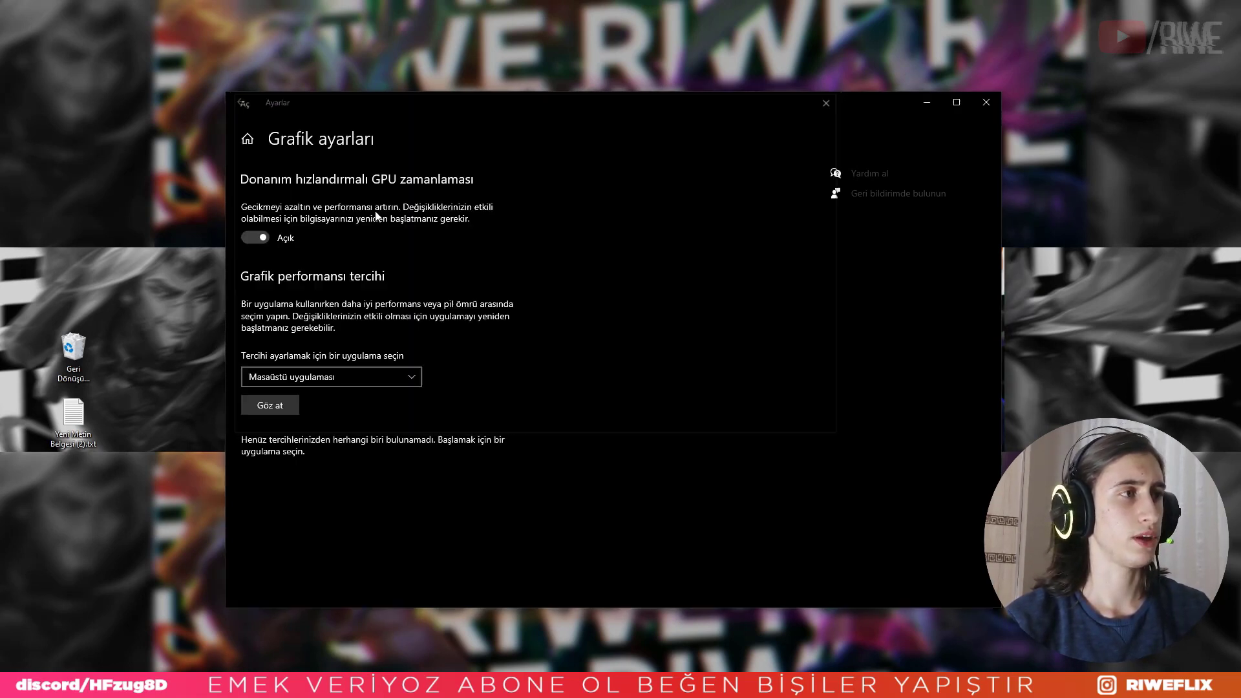
- Set the graphics preference of the added VALORANT app to High performance (Yüksek performans) and save it
{"action": "left_click", "coordinate": [415, 495]}
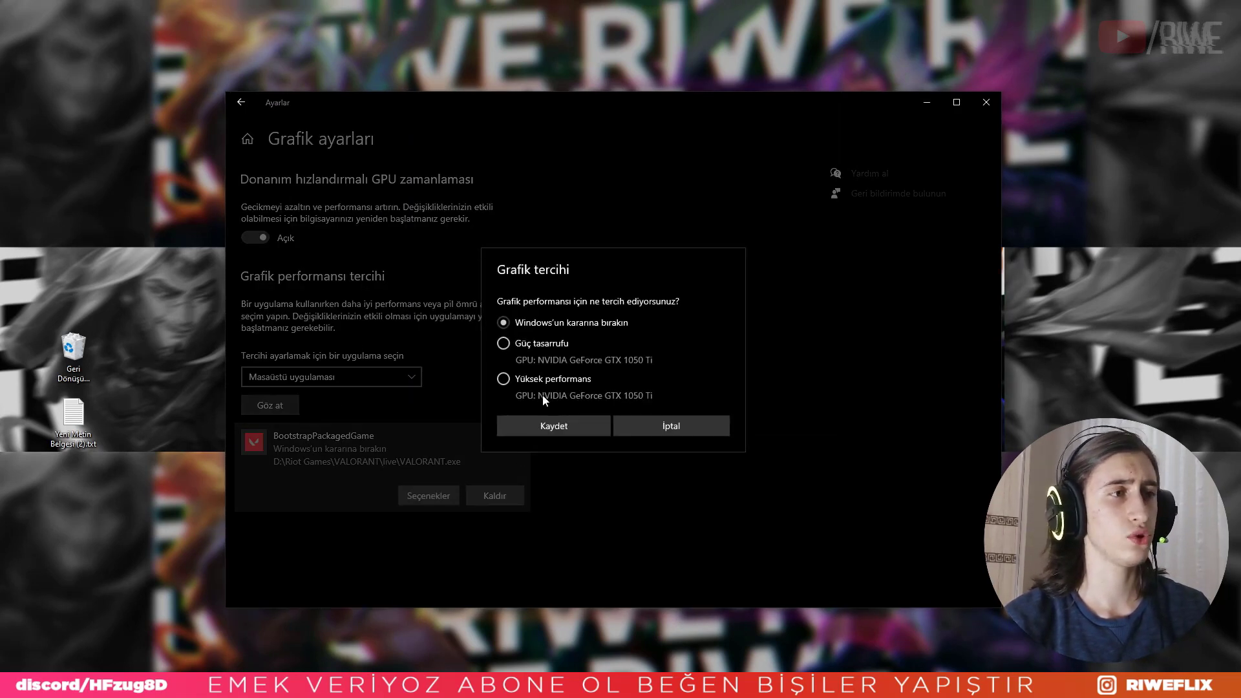
{"action": "left_click", "coordinate": [523, 384]}
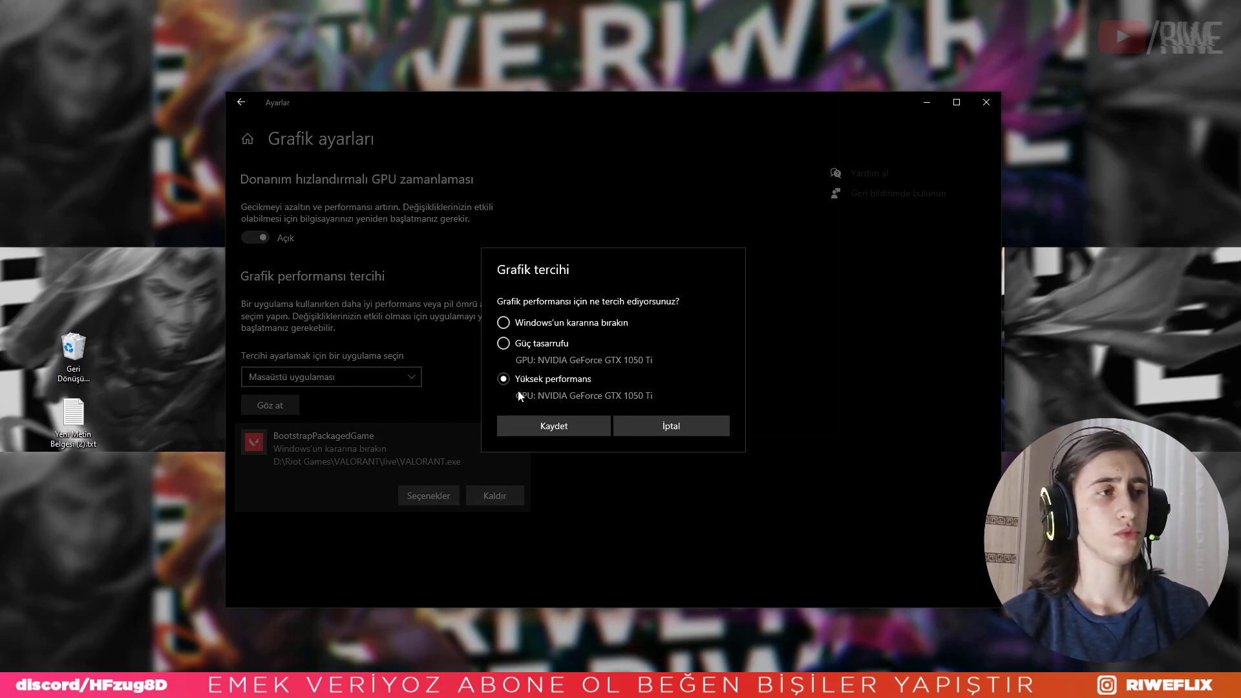
{"action": "left_click", "coordinate": [516, 424]}
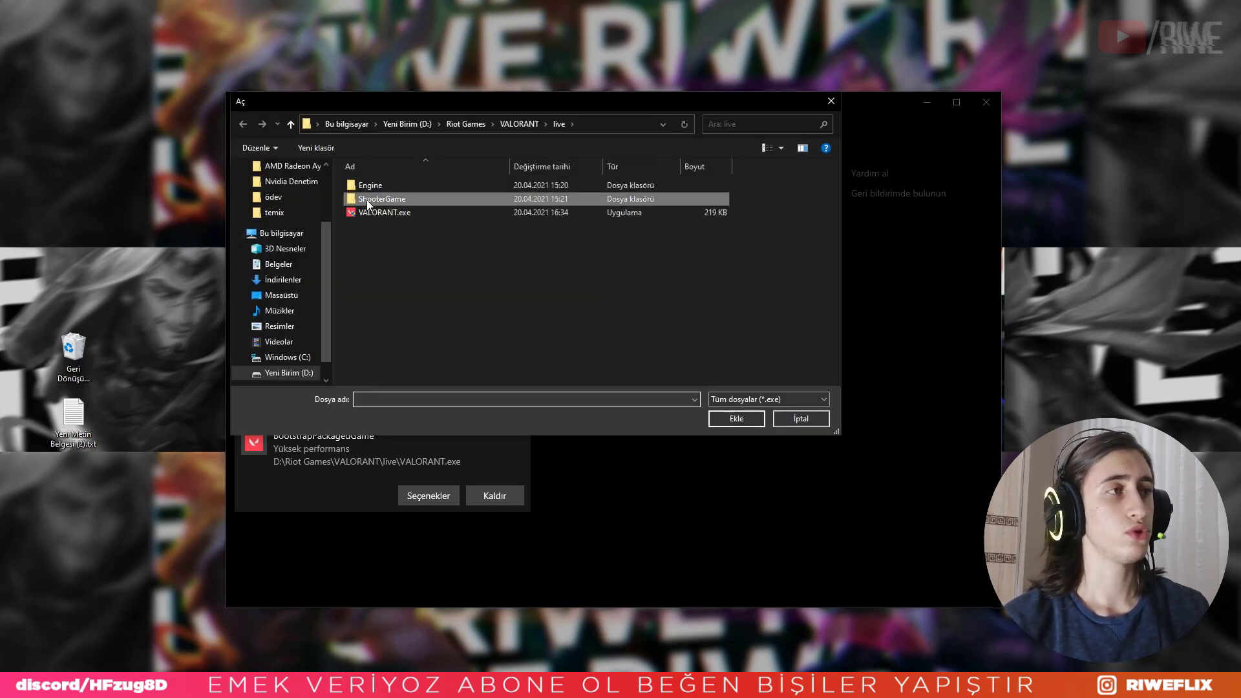
- Add VALORANT-Win64-Shipping.exe from the ShooterGame\Binaries\Win64 folder to the graphics performance preferences
{"action": "double_click", "coordinate": [366, 200]}
{"action": "double_click", "coordinate": [374, 185]}
{"action": "double_click", "coordinate": [381, 185]}
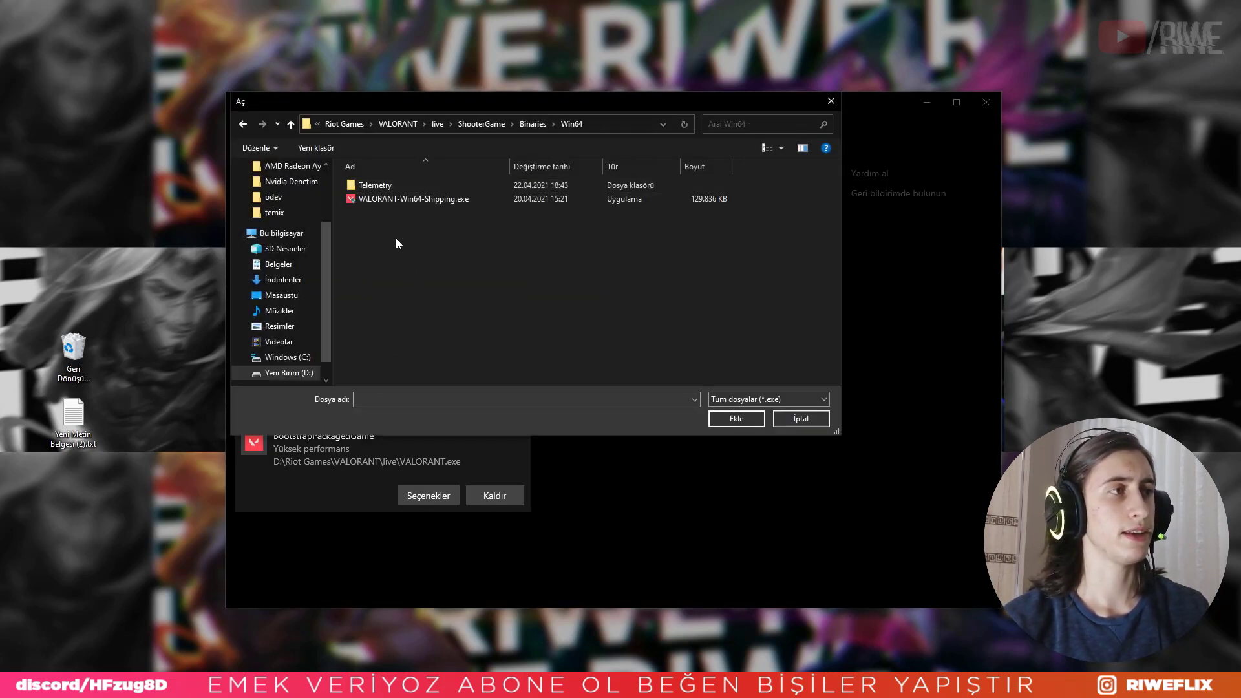
{"action": "left_click", "coordinate": [395, 204]}
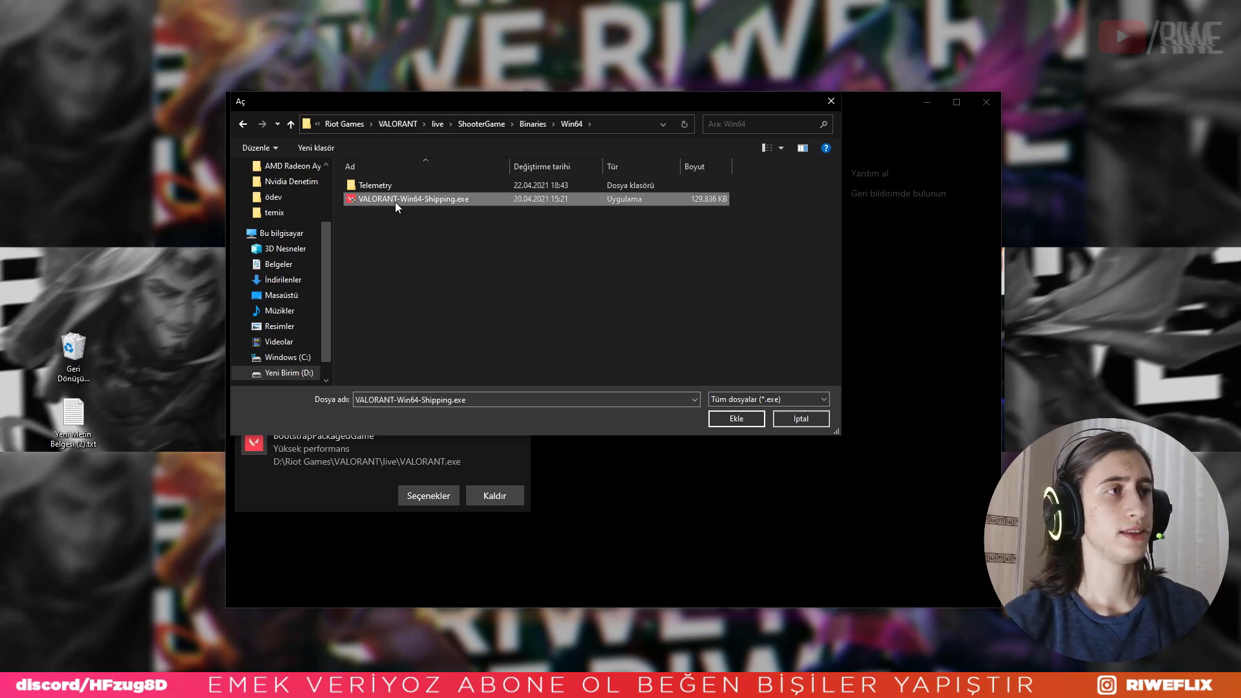
{"action": "double_click", "coordinate": [447, 203]}
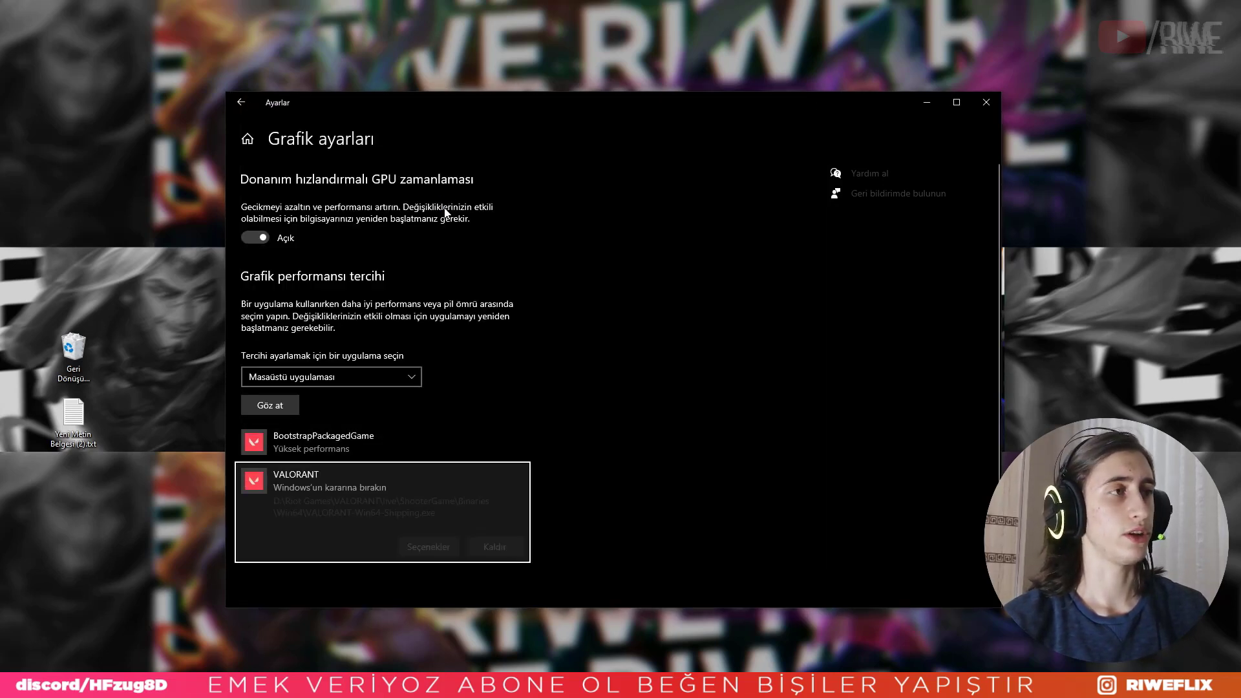
- Check the graphics preference of BootstrapPackagedGame and save it as High performance (Yüksek performans)
{"action": "left_click", "coordinate": [390, 442]}
{"action": "left_click", "coordinate": [415, 492]}
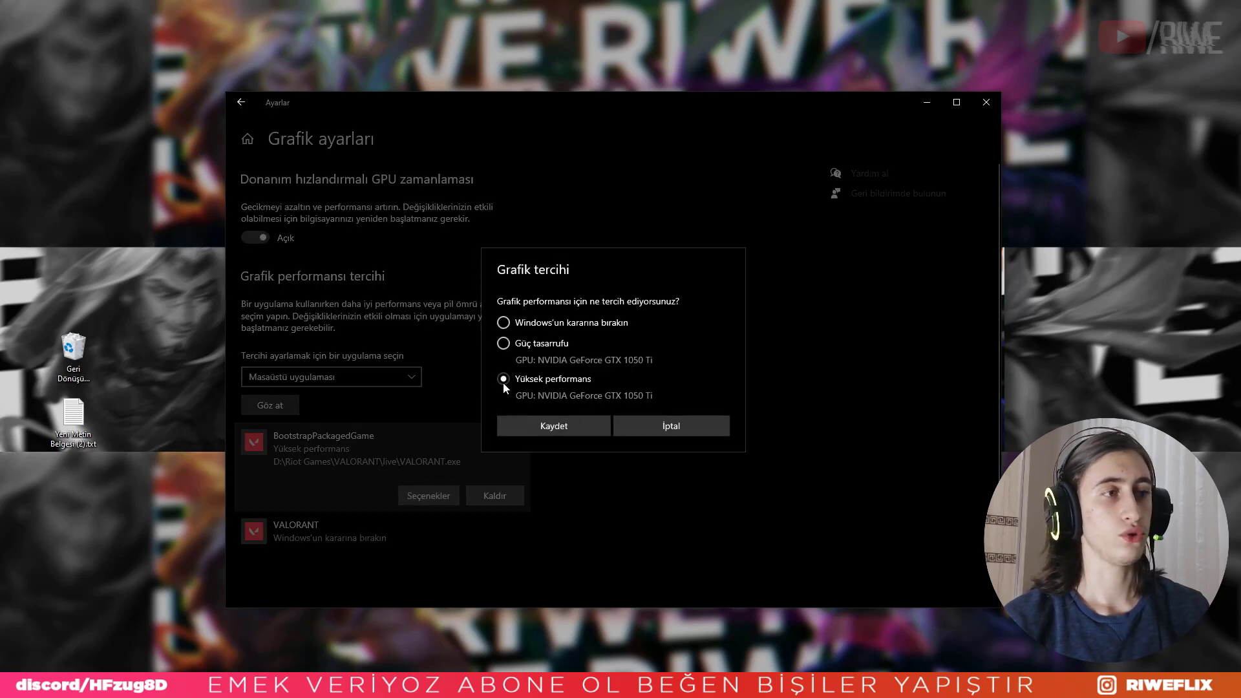
{"action": "left_click", "coordinate": [554, 426]}
- Set the graphics preference of the VALORANT-Win64-Shipping.exe entry to High performance (Yüksek performans) and save it
{"action": "left_click", "coordinate": [440, 527]}
{"action": "left_click", "coordinate": [429, 547]}
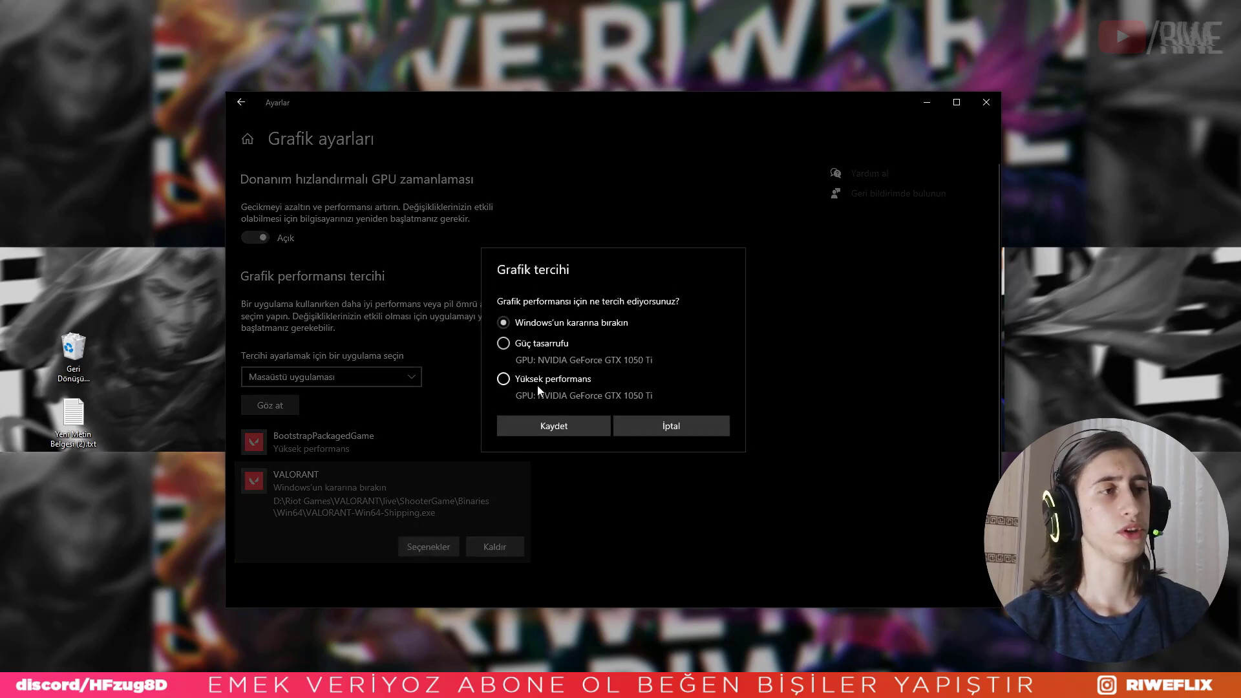
{"action": "left_click", "coordinate": [537, 384]}
{"action": "left_click", "coordinate": [522, 423]}
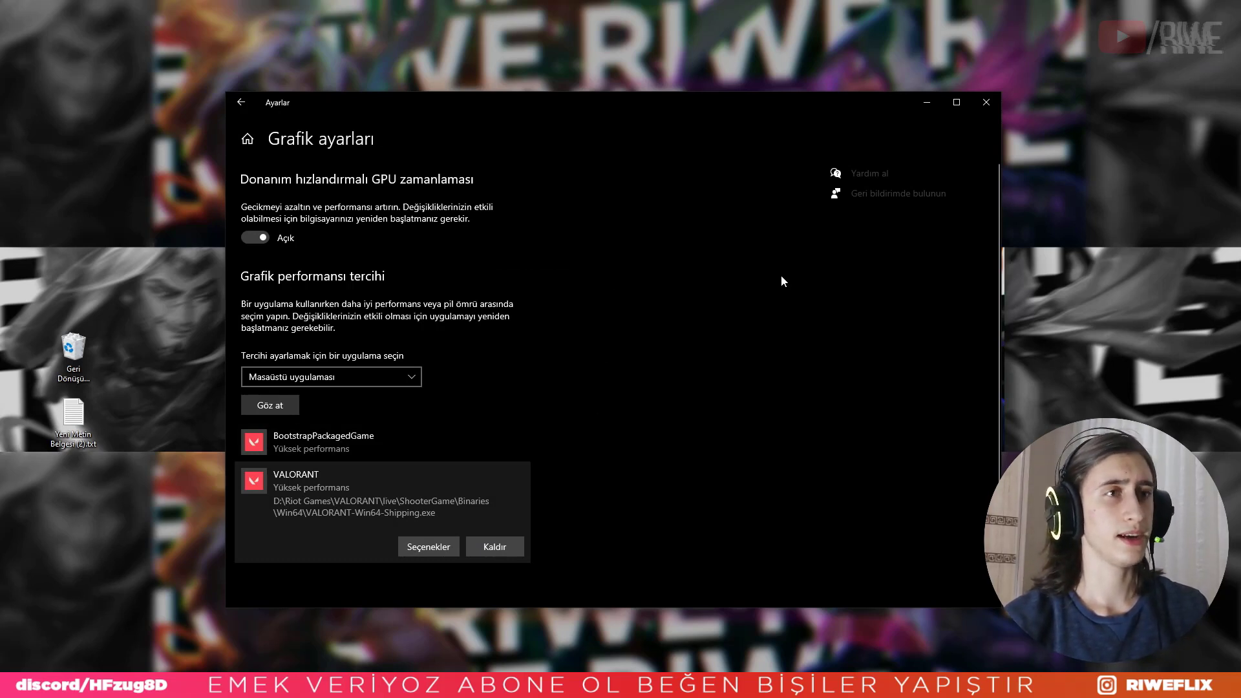
- Return to the gaming settings, check the Xbox Game Bar page and close Windows Settings
{"action": "left_click", "coordinate": [252, 105]}
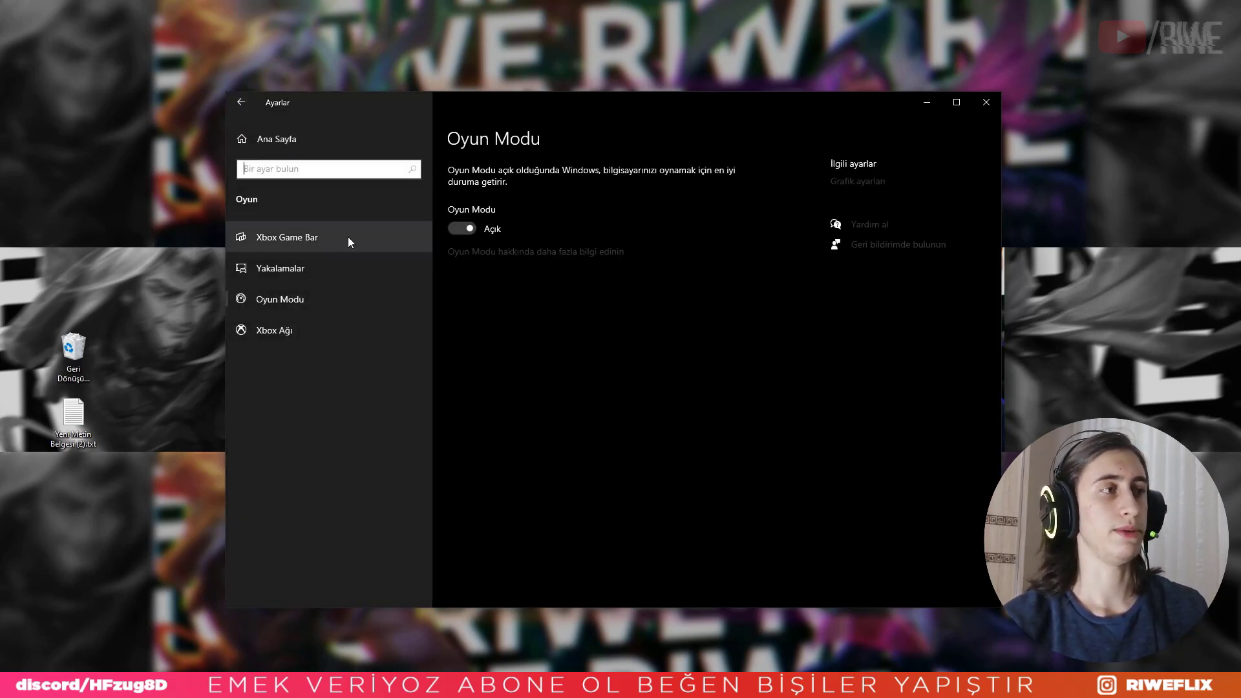
{"action": "left_click", "coordinate": [428, 240]}
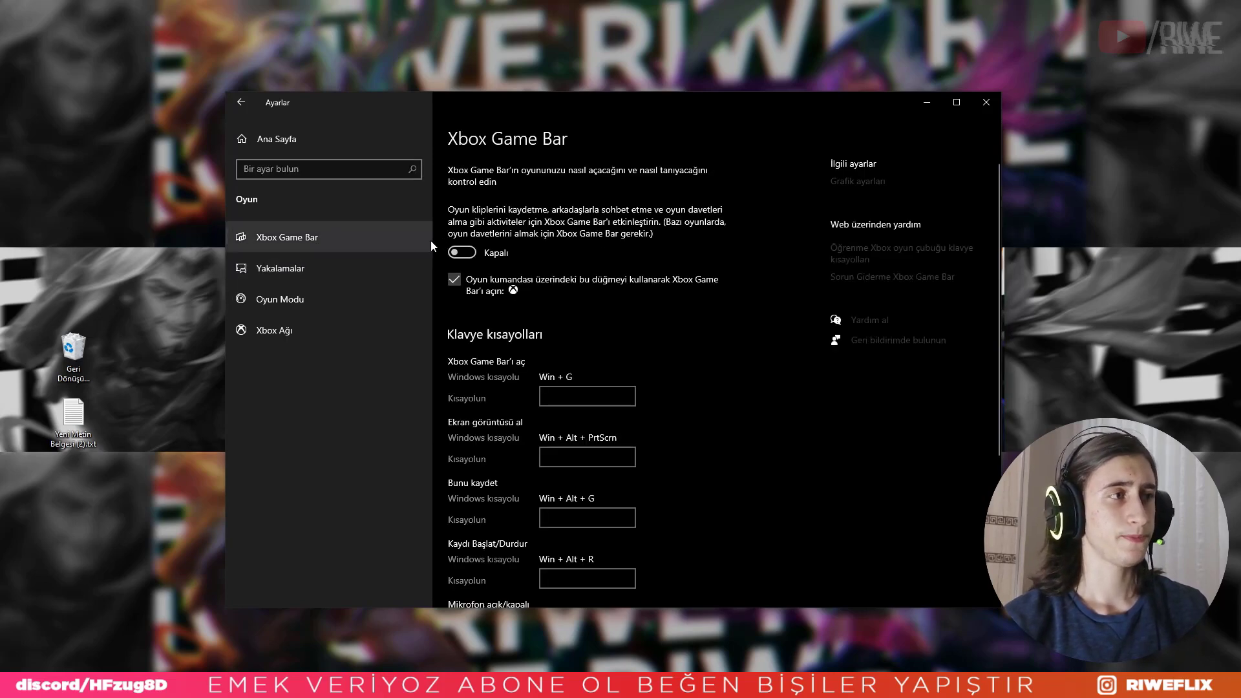
{"action": "left_click", "coordinate": [985, 102]}
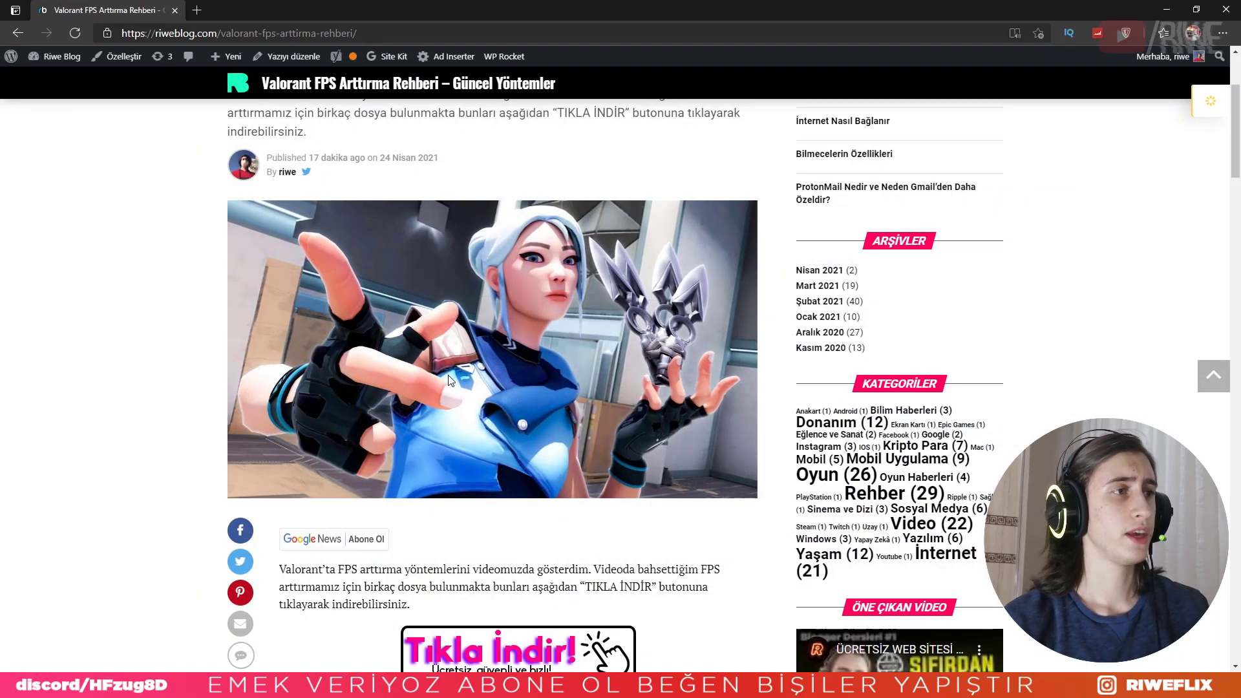
- Look through the Valorant FPS guide on riweblog.com in the browser and locate its "Tıkla İndir!" download link
{"action": "scroll", "coordinate": [442, 371], "scroll_direction": "up", "scroll_amount": 3}
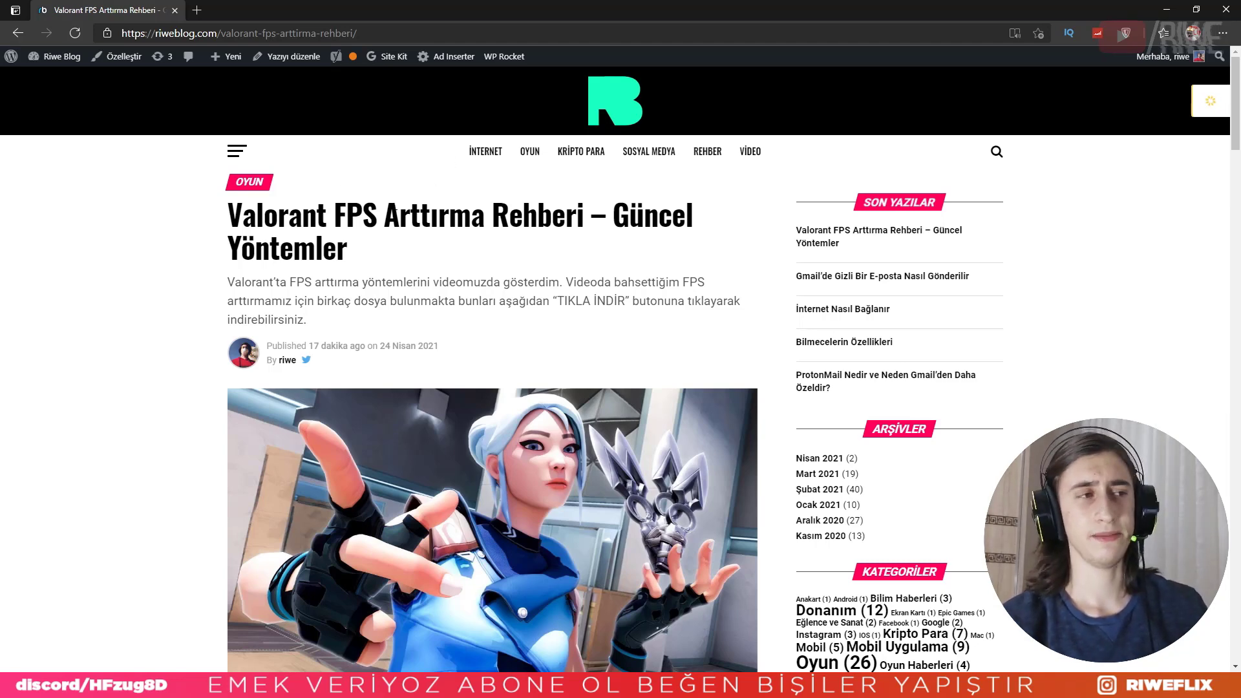
{"action": "scroll", "coordinate": [391, 208], "scroll_direction": "down", "scroll_amount": 10}
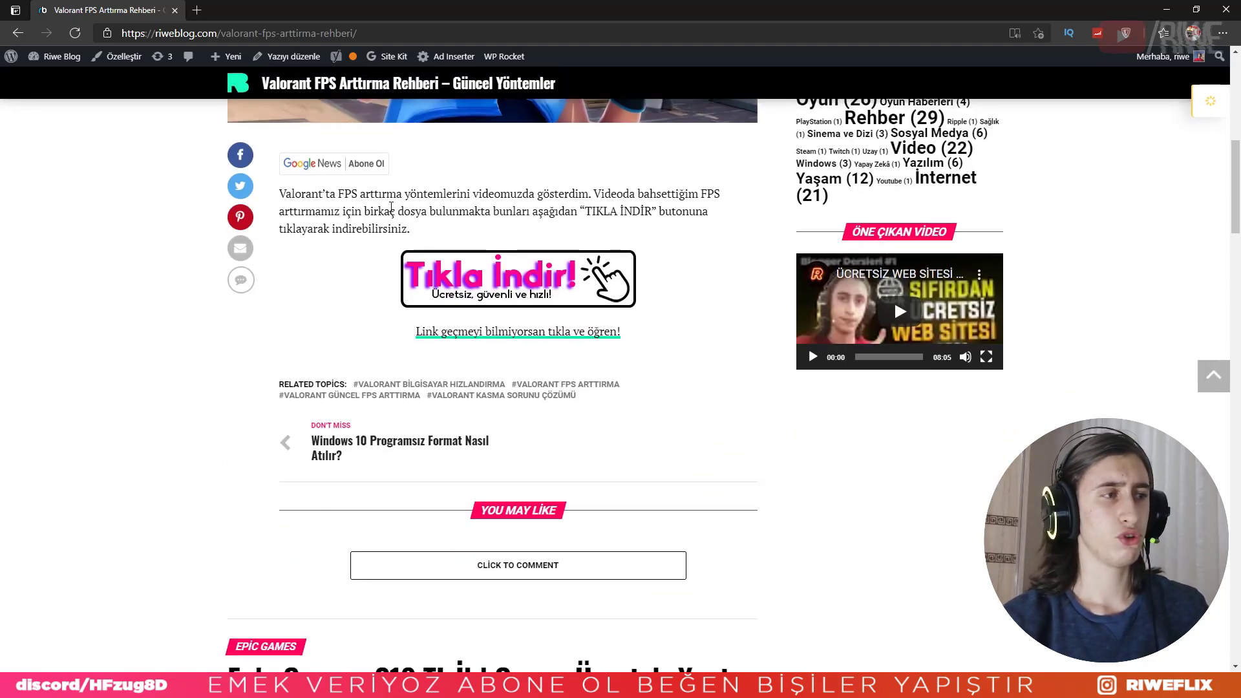
{"action": "scroll", "coordinate": [391, 208], "scroll_direction": "up", "scroll_amount": 3}
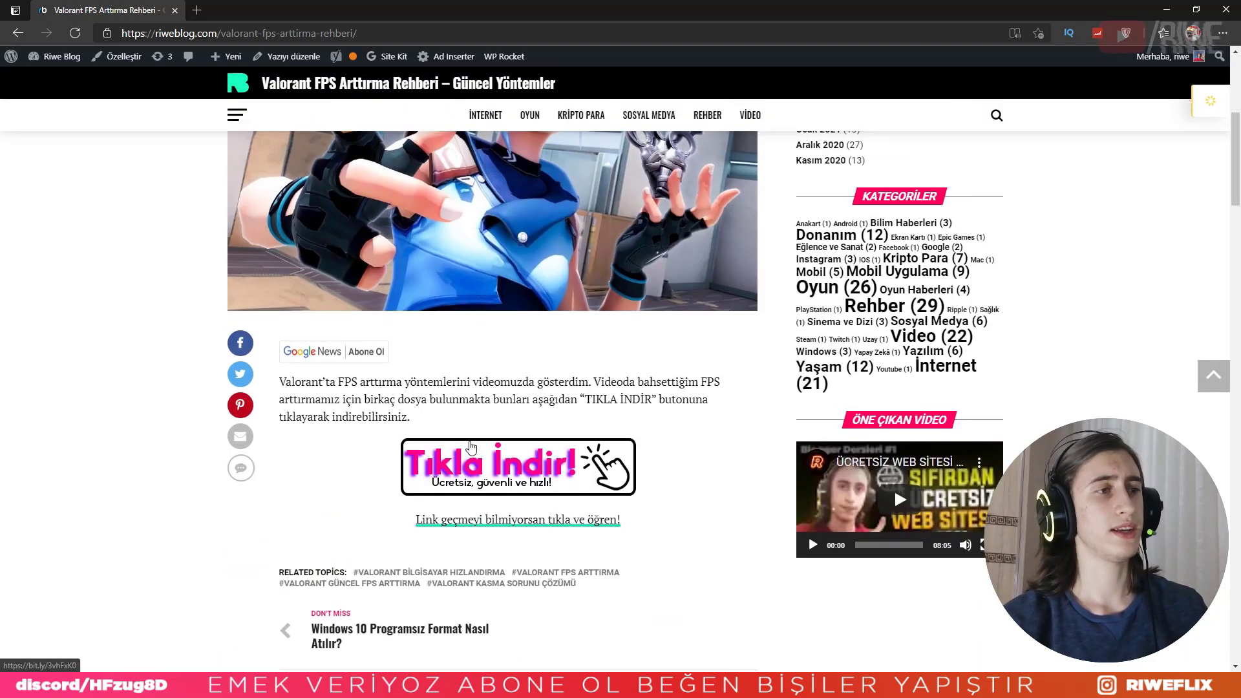
{"action": "scroll", "coordinate": [894, 487], "scroll_direction": "up", "scroll_amount": 5}
{"action": "scroll", "coordinate": [518, 331], "scroll_direction": "down", "scroll_amount": 3}
{"action": "scroll", "coordinate": [518, 331], "scroll_direction": "down", "scroll_amount": 5}
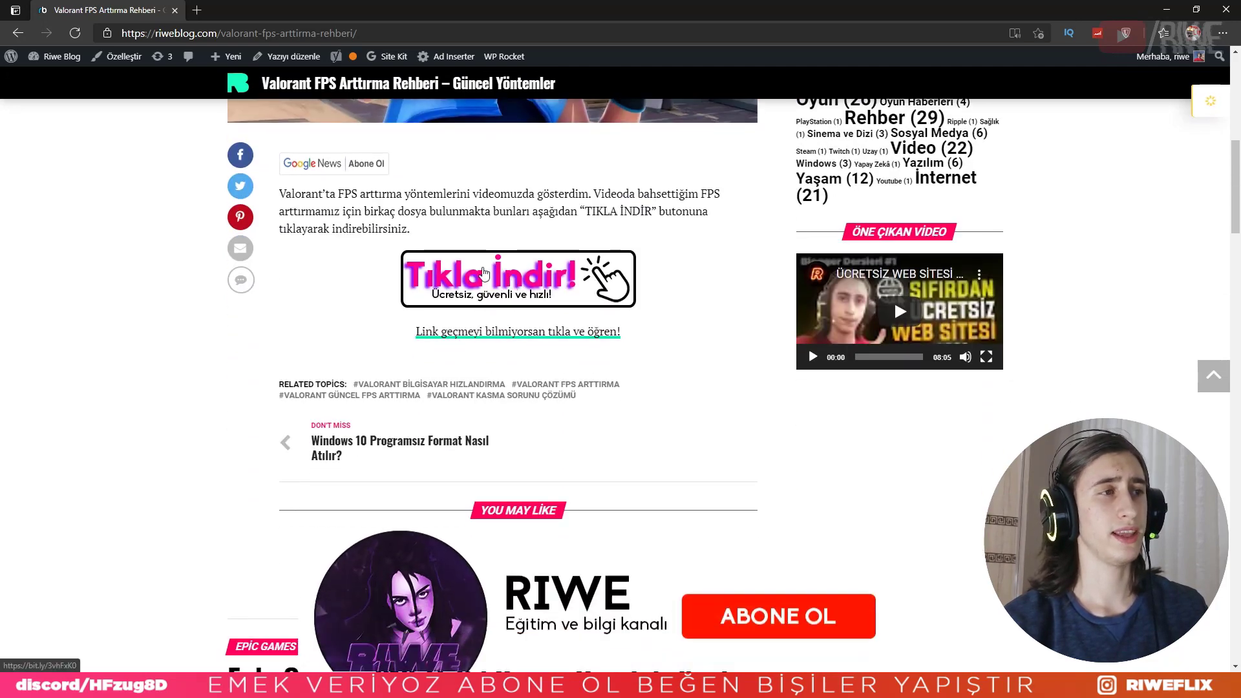
{"action": "scroll", "coordinate": [460, 331], "scroll_direction": "up", "scroll_amount": 3}
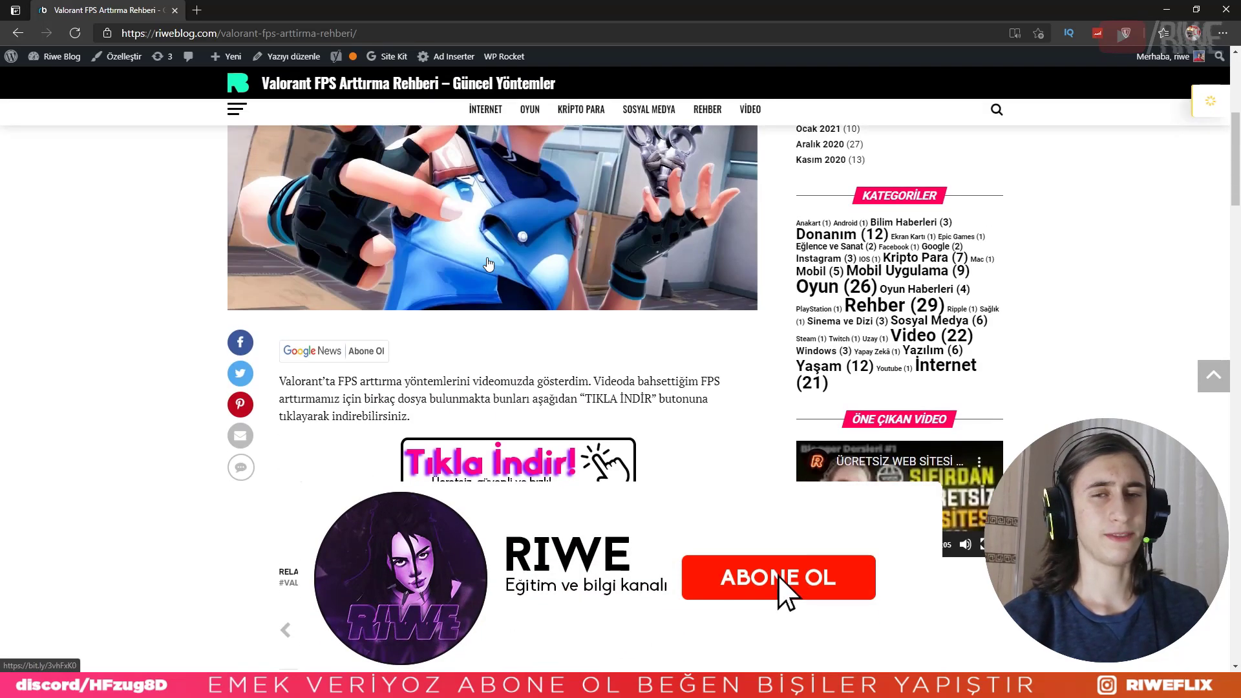
{"action": "scroll", "coordinate": [481, 464], "scroll_direction": "up", "scroll_amount": 3}
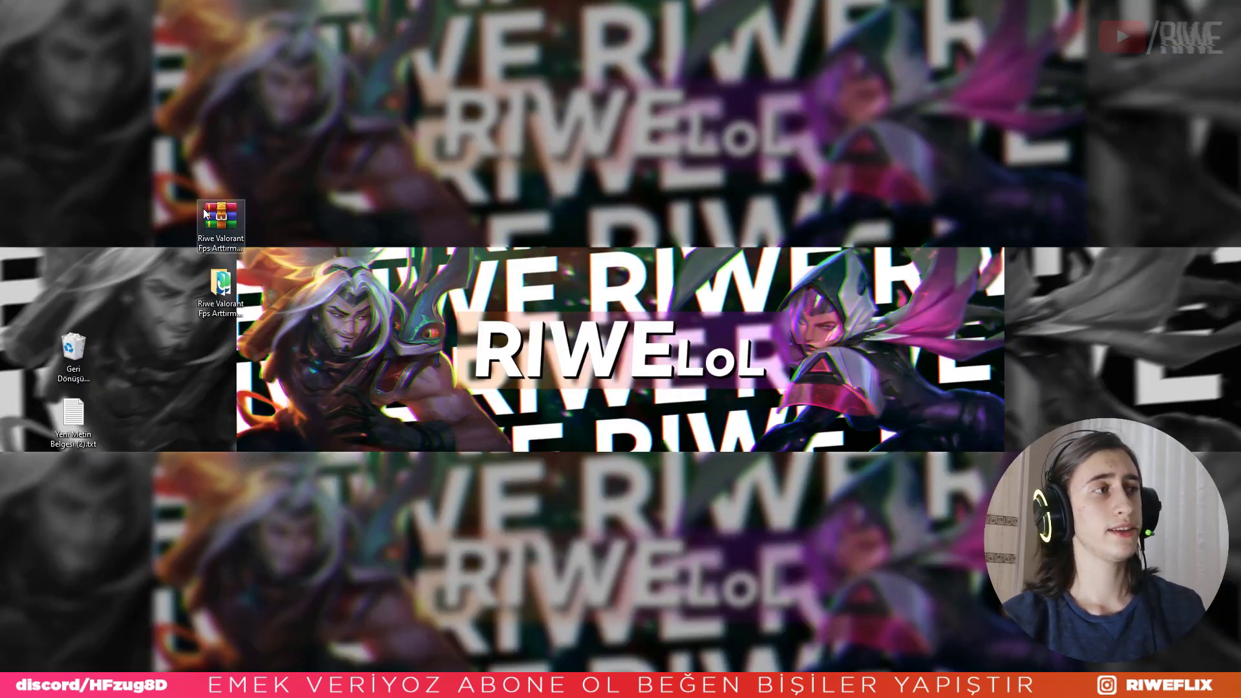
- On the desktop, extract the Riwe Valorant Fps Arttırma 2021 archive into its own folder and open that folder
{"action": "left_click", "coordinate": [224, 242]}
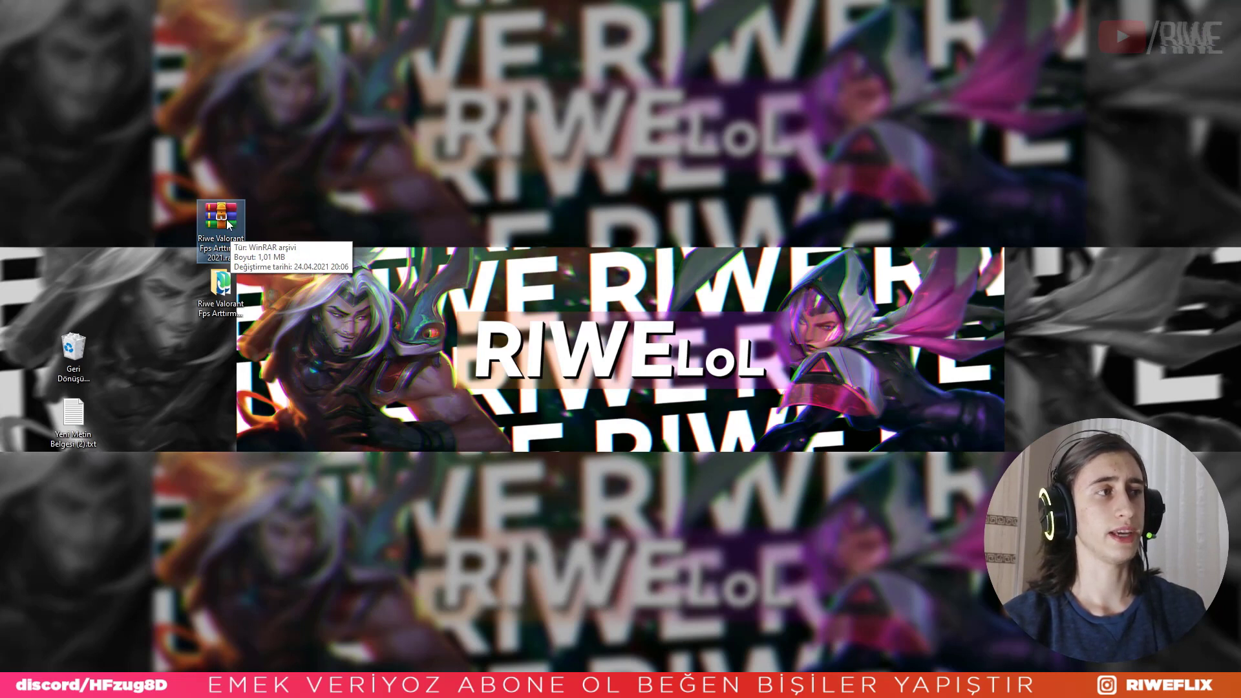
{"action": "right_click", "coordinate": [223, 220]}
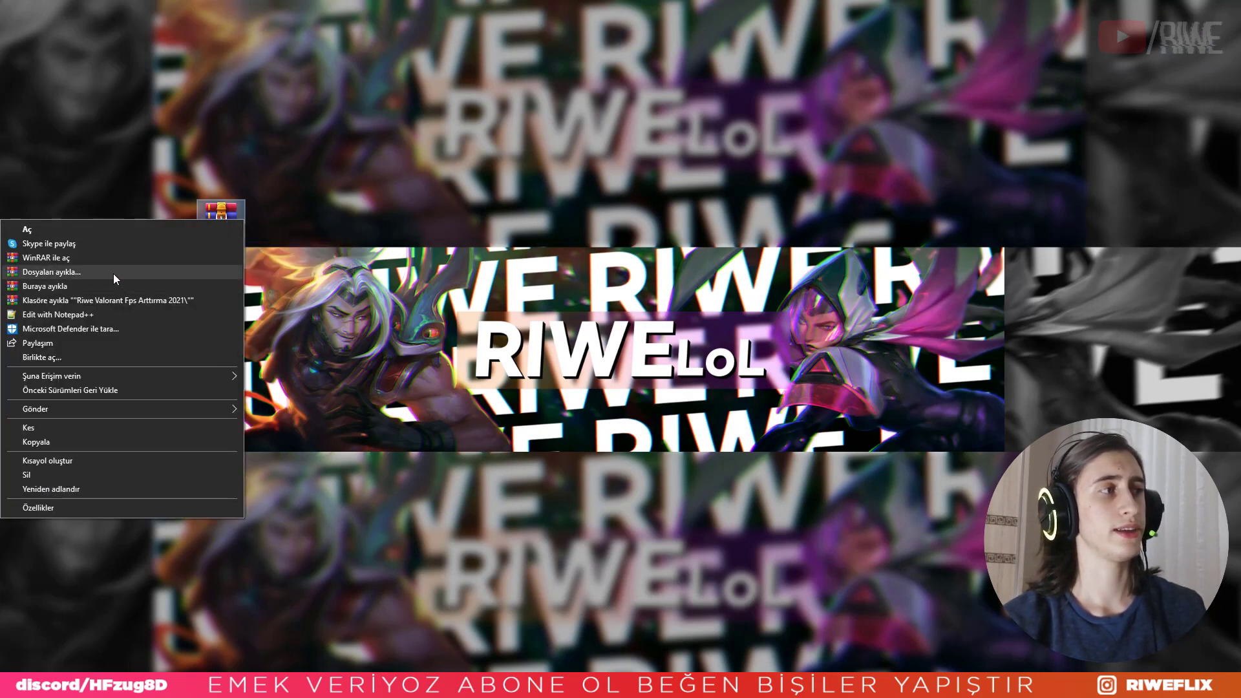
{"action": "left_click", "coordinate": [114, 300]}
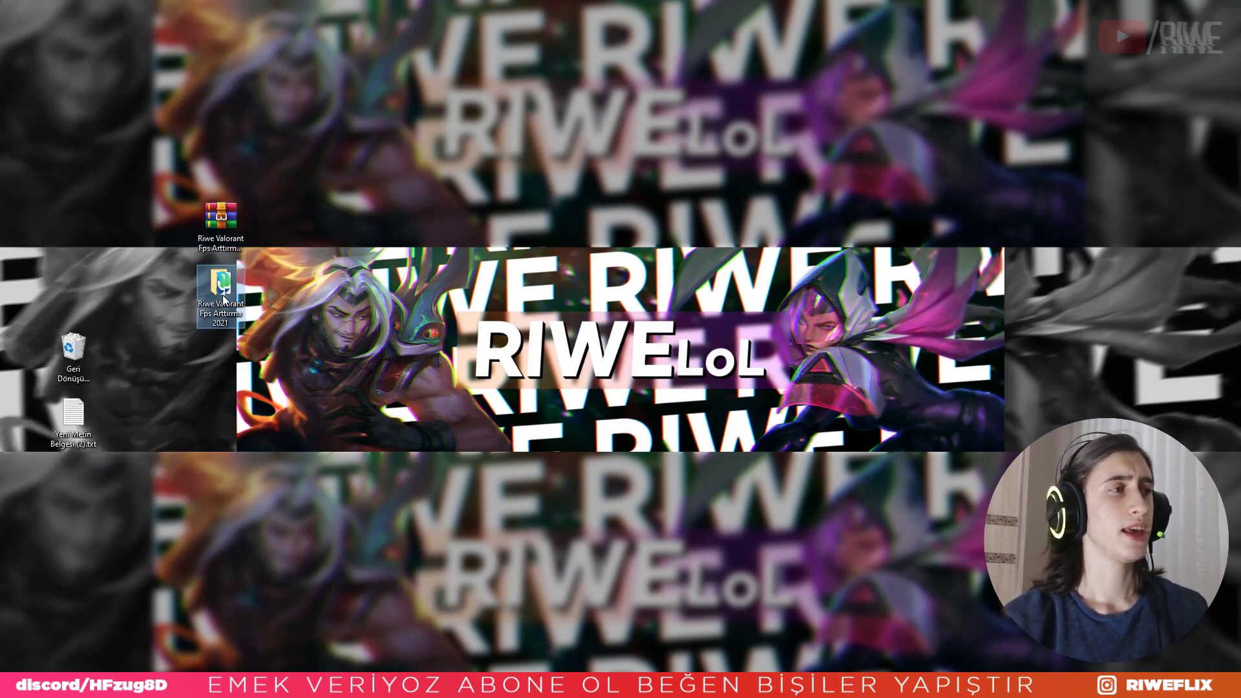
{"action": "double_click", "coordinate": [223, 296]}
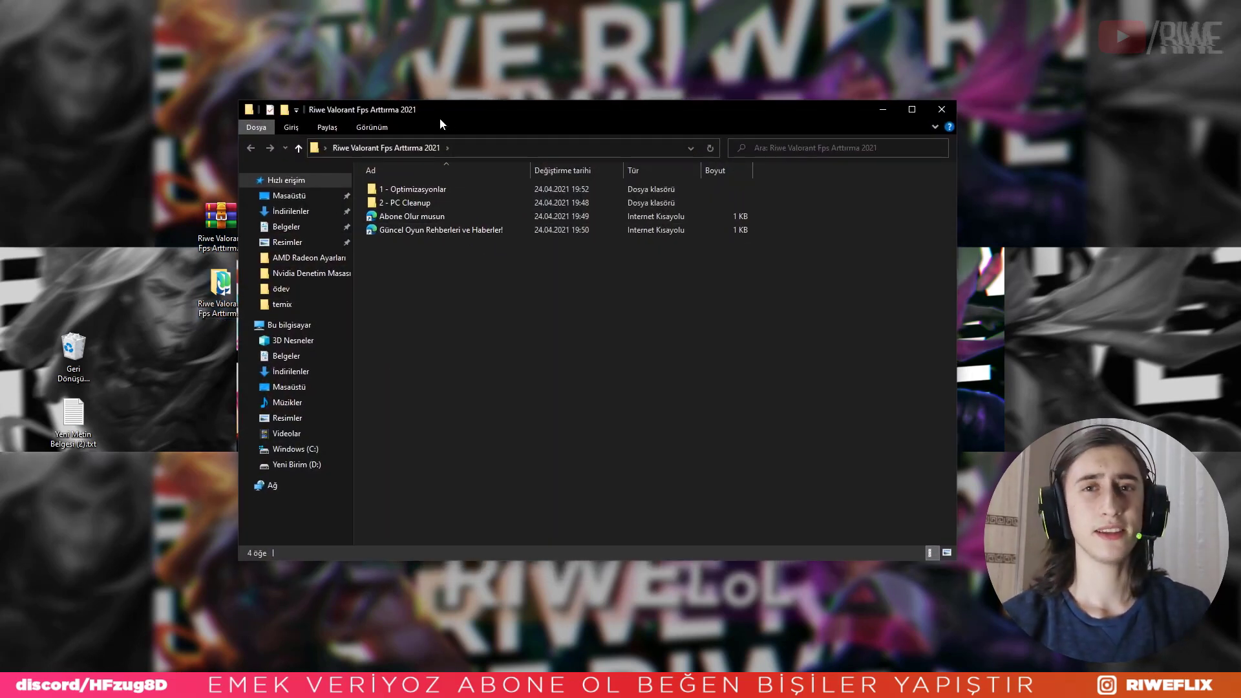
- Open the 1 - Optimizasyonlar folder and look over its AMD, registry and Nvidia subfolders
{"action": "left_click", "coordinate": [401, 189]}
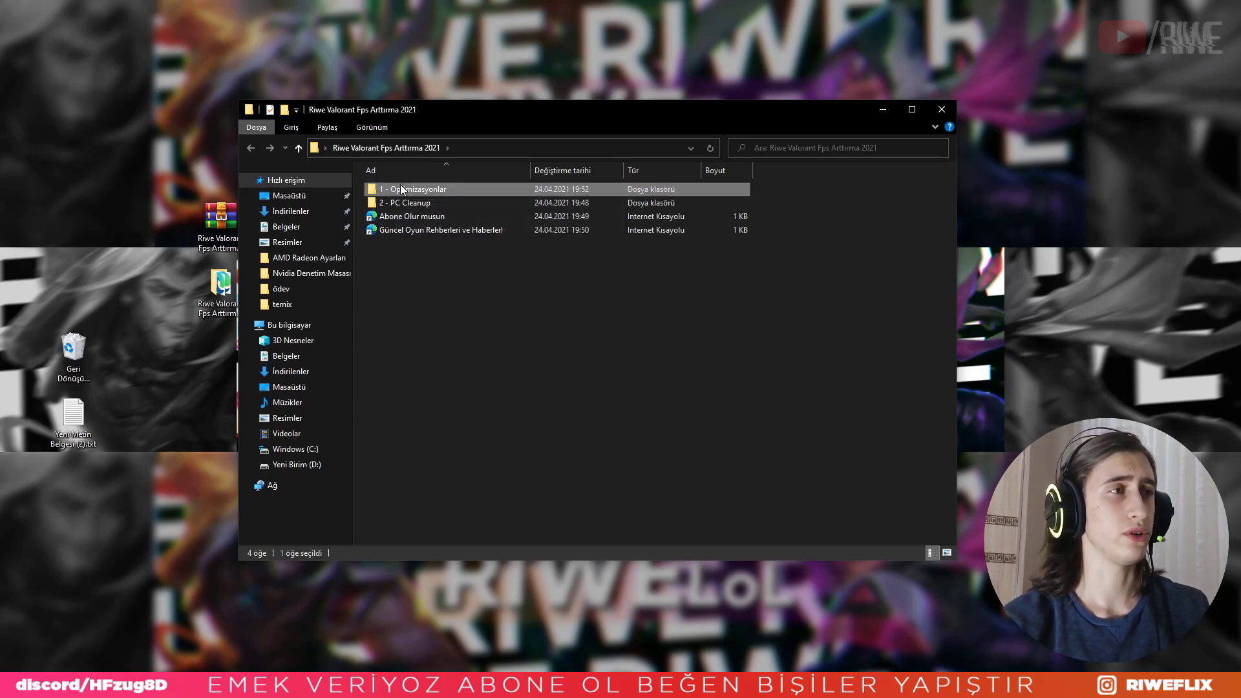
{"action": "double_click", "coordinate": [400, 188]}
{"action": "left_click", "coordinate": [374, 192]}
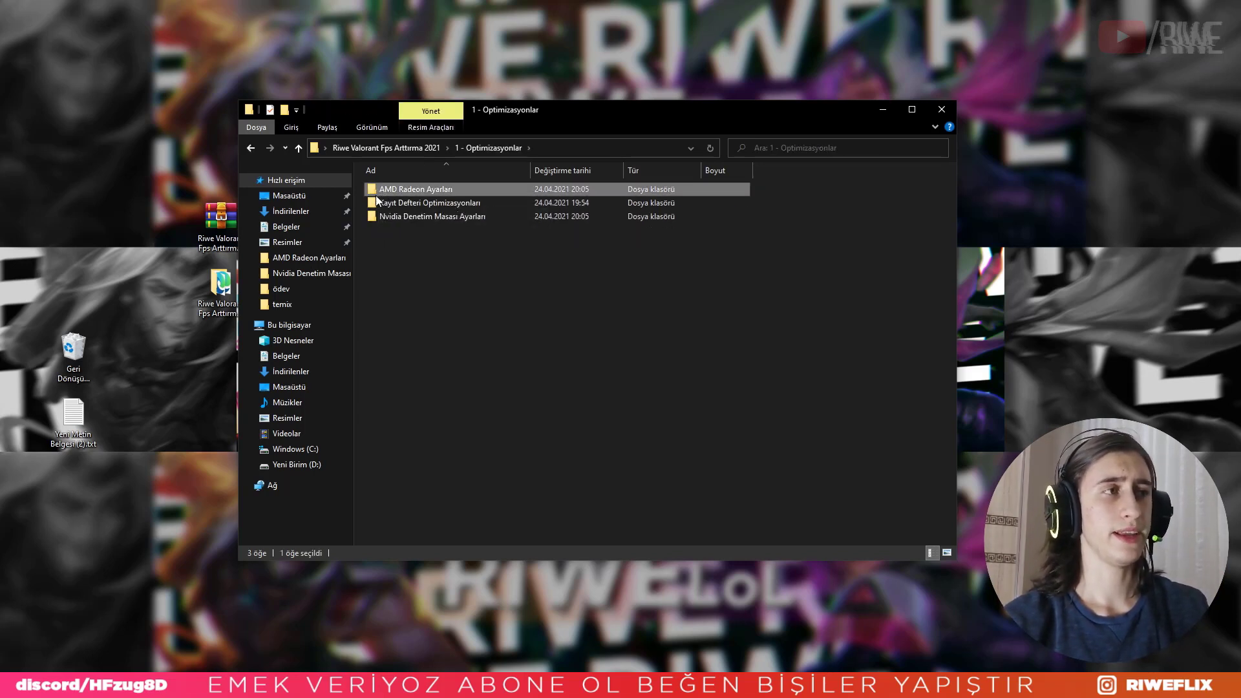
{"action": "left_click", "coordinate": [396, 207]}
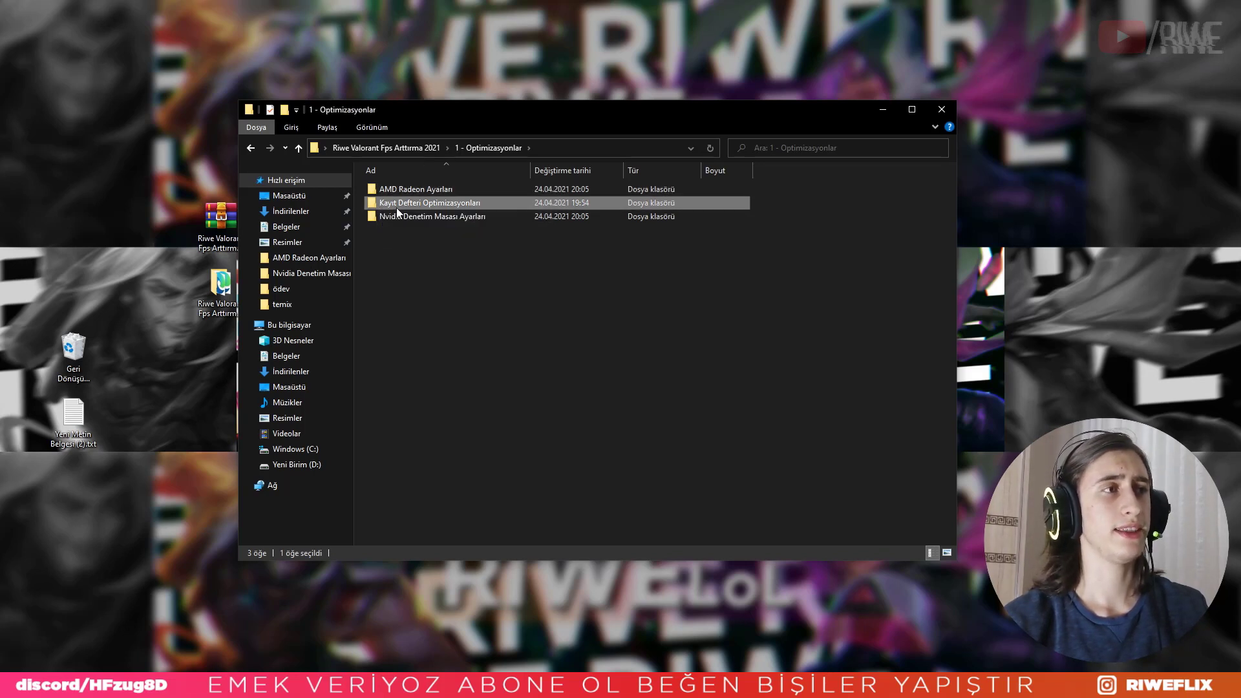
{"action": "left_click", "coordinate": [393, 218]}
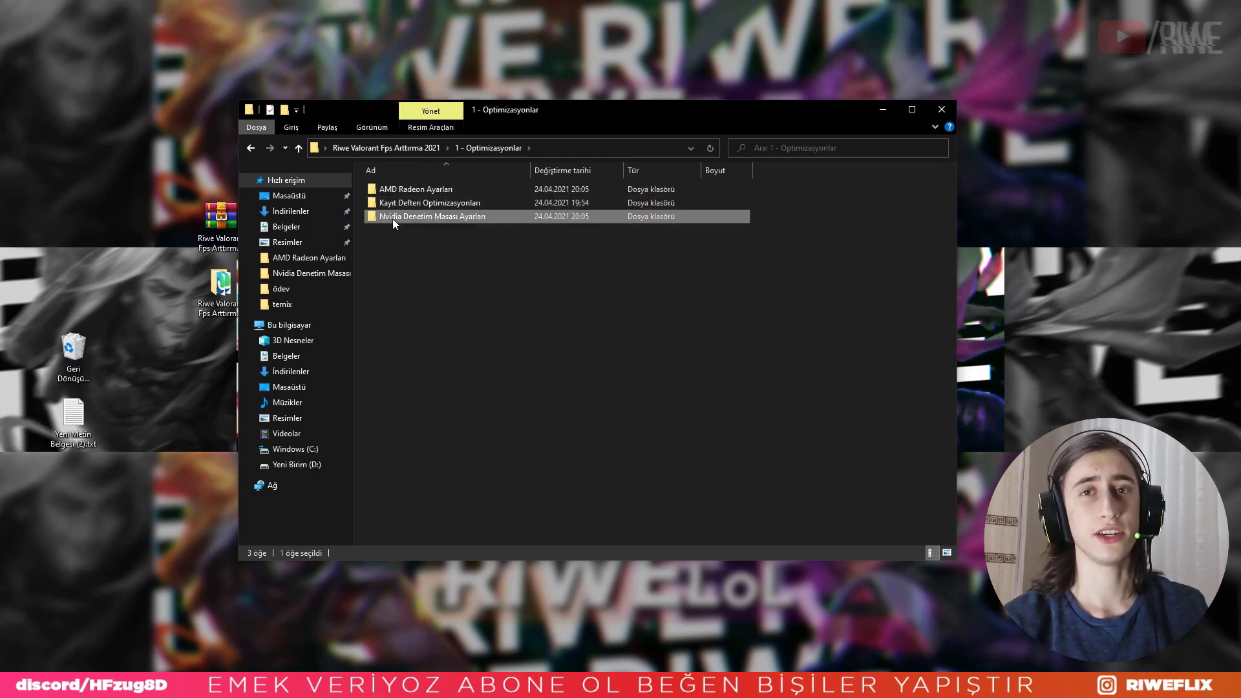
- View the image amd ayarları.png in the AMD Radeon Ayarları folder, close it and go back to 1 - Optimizasyonlar
{"action": "double_click", "coordinate": [399, 189]}
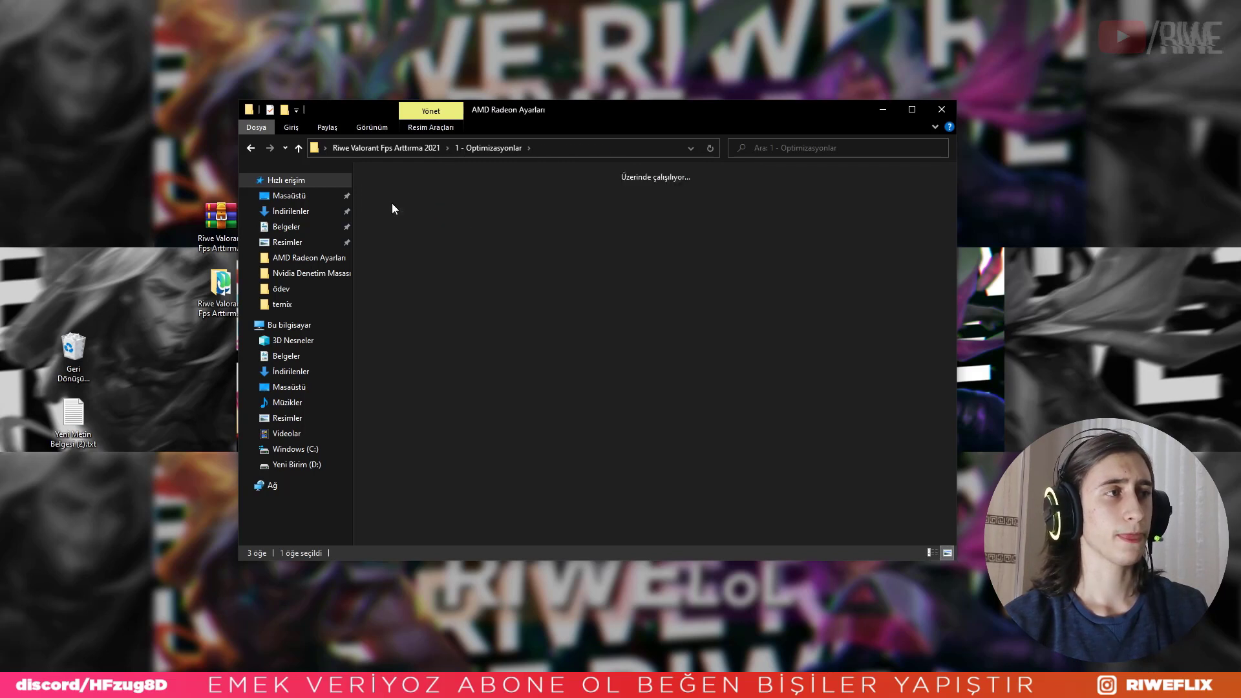
{"action": "double_click", "coordinate": [400, 215]}
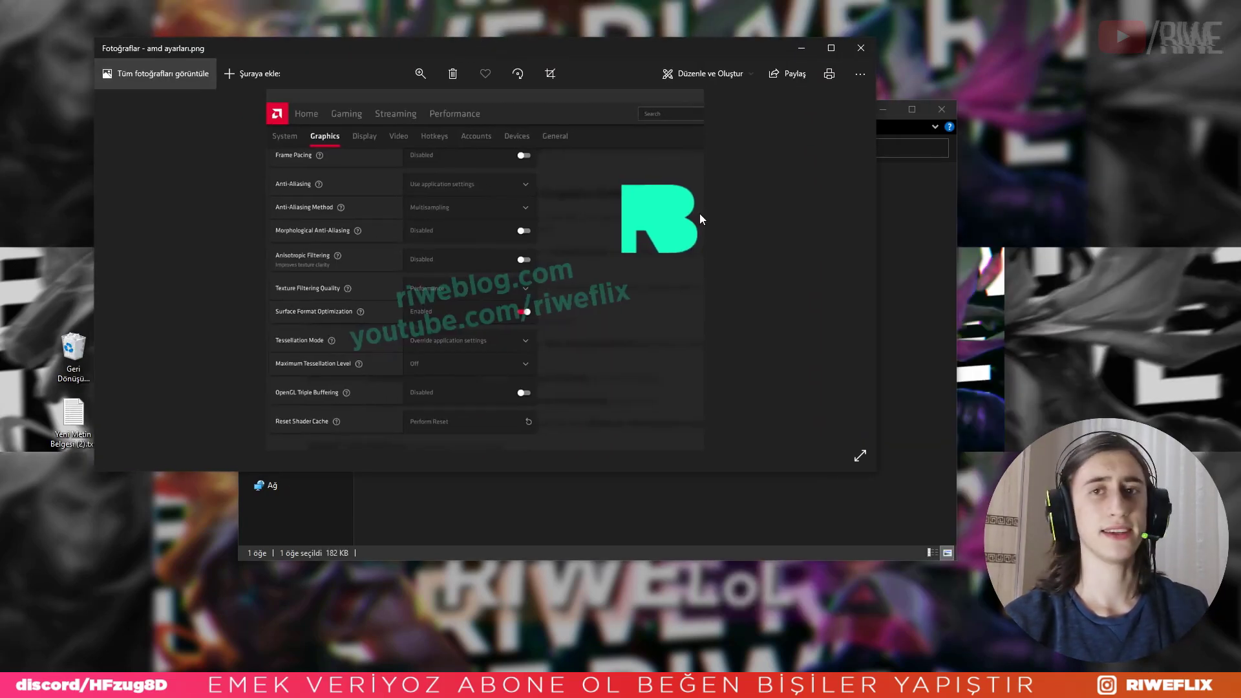
{"action": "left_click", "coordinate": [860, 47]}
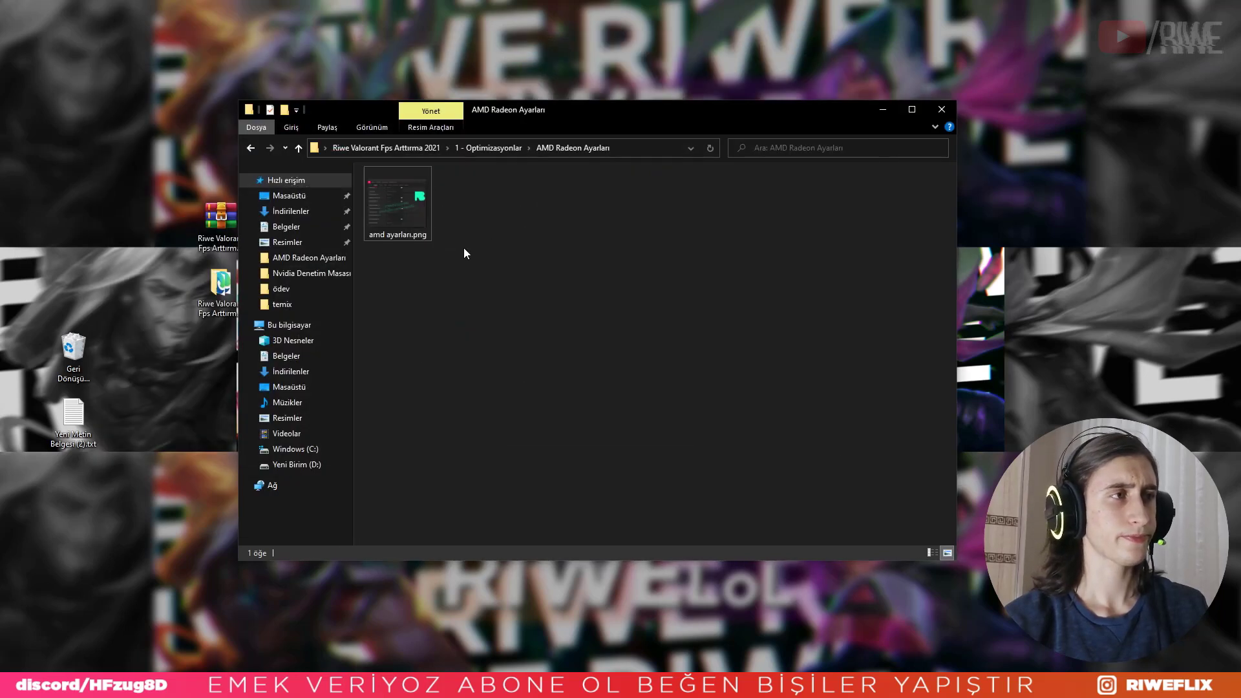
{"action": "key", "text": "BackSpace"}
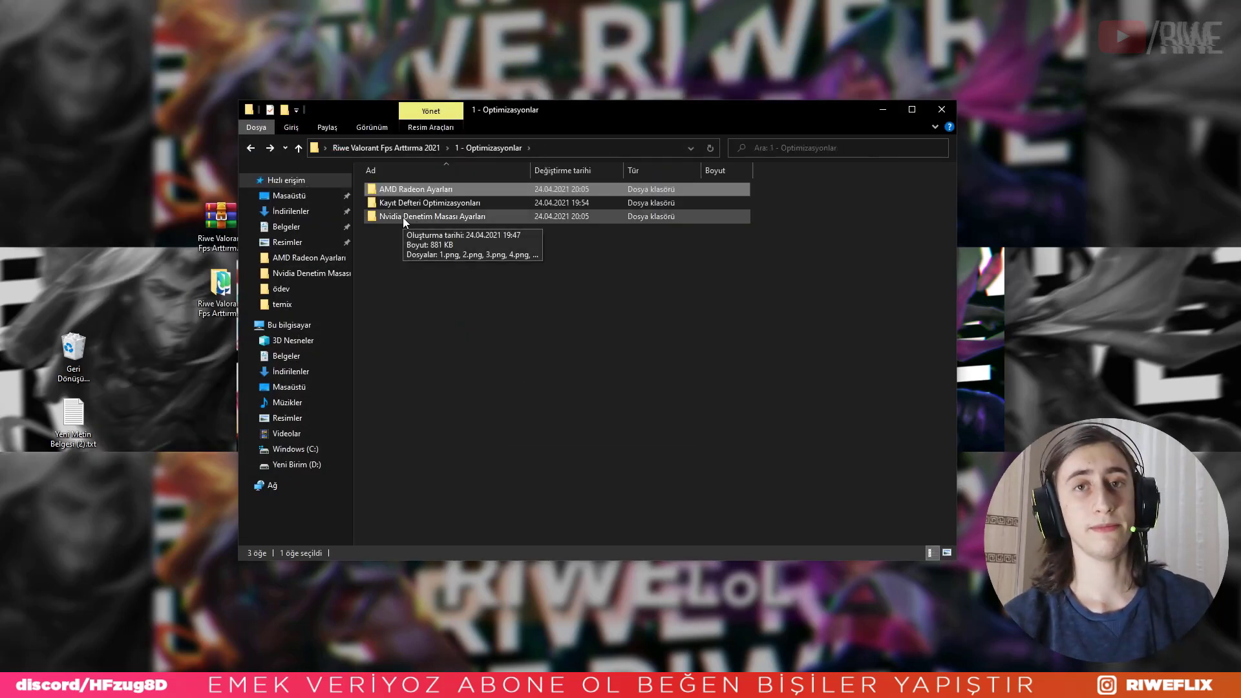
- Open the Nvidia Denetim Masası Ayarları folder and browse its NVIDIA control panel screenshots, starting from 1.png
{"action": "double_click", "coordinate": [403, 218]}
{"action": "double_click", "coordinate": [409, 216]}
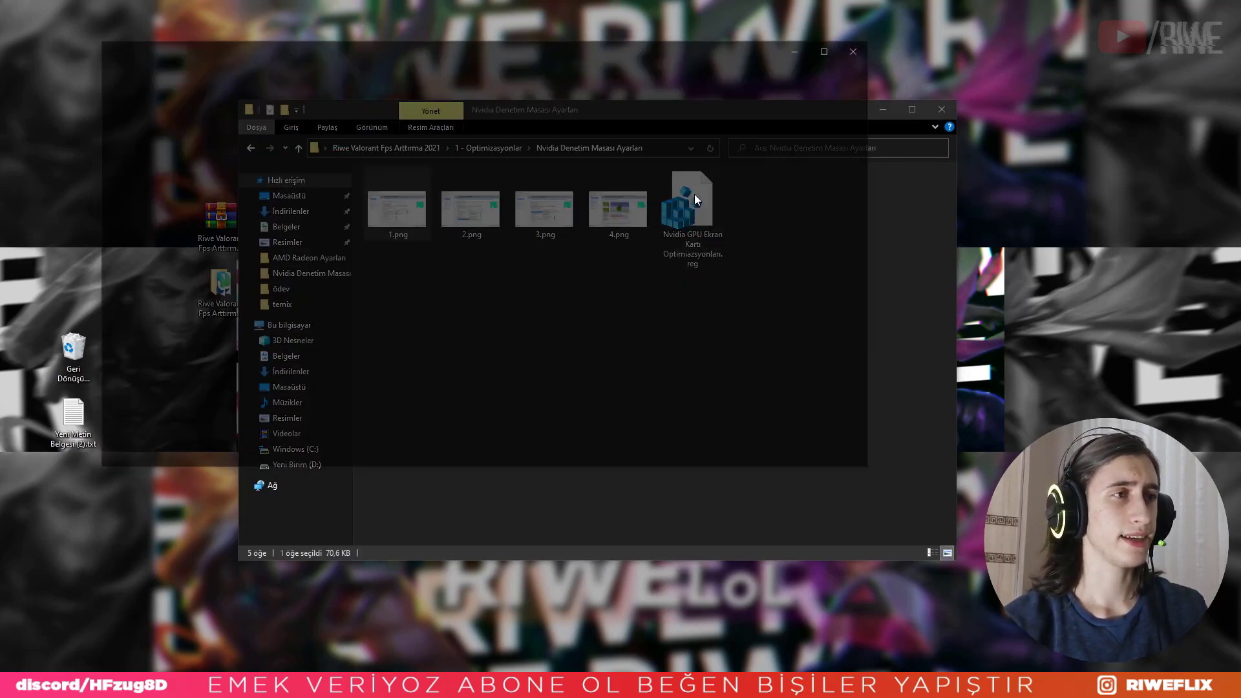
{"action": "key", "text": "Right"}
{"action": "key", "text": "Right"}
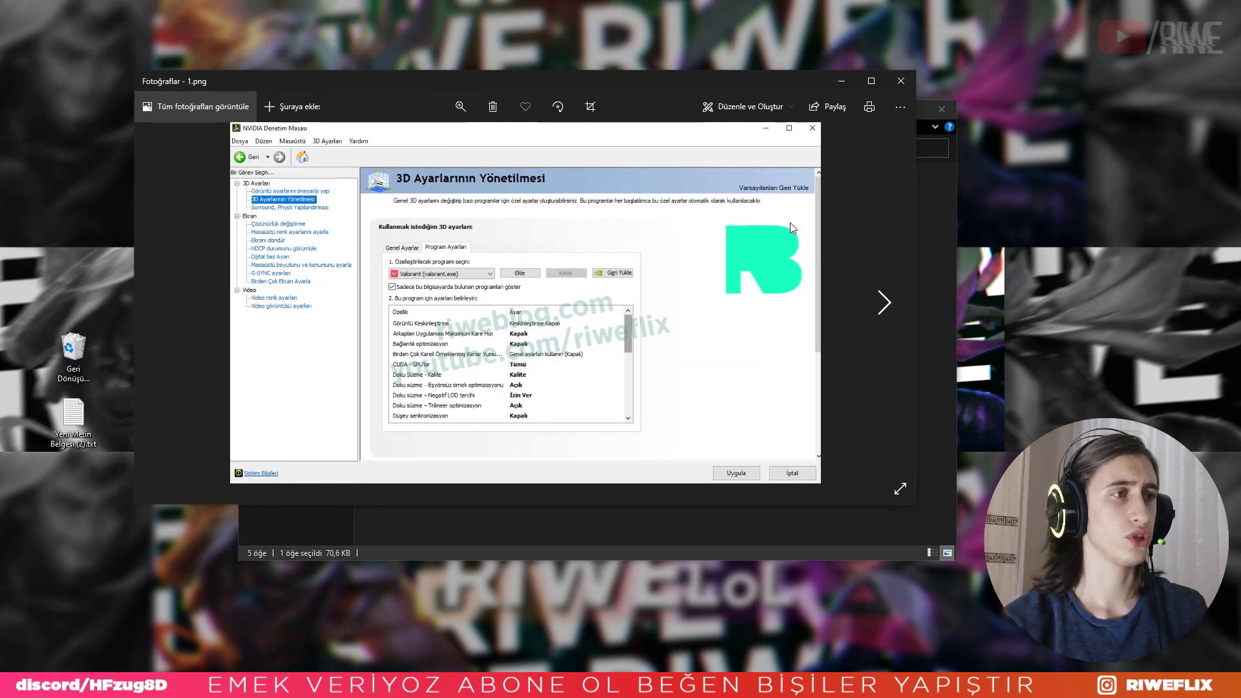
{"action": "key", "text": "Right"}
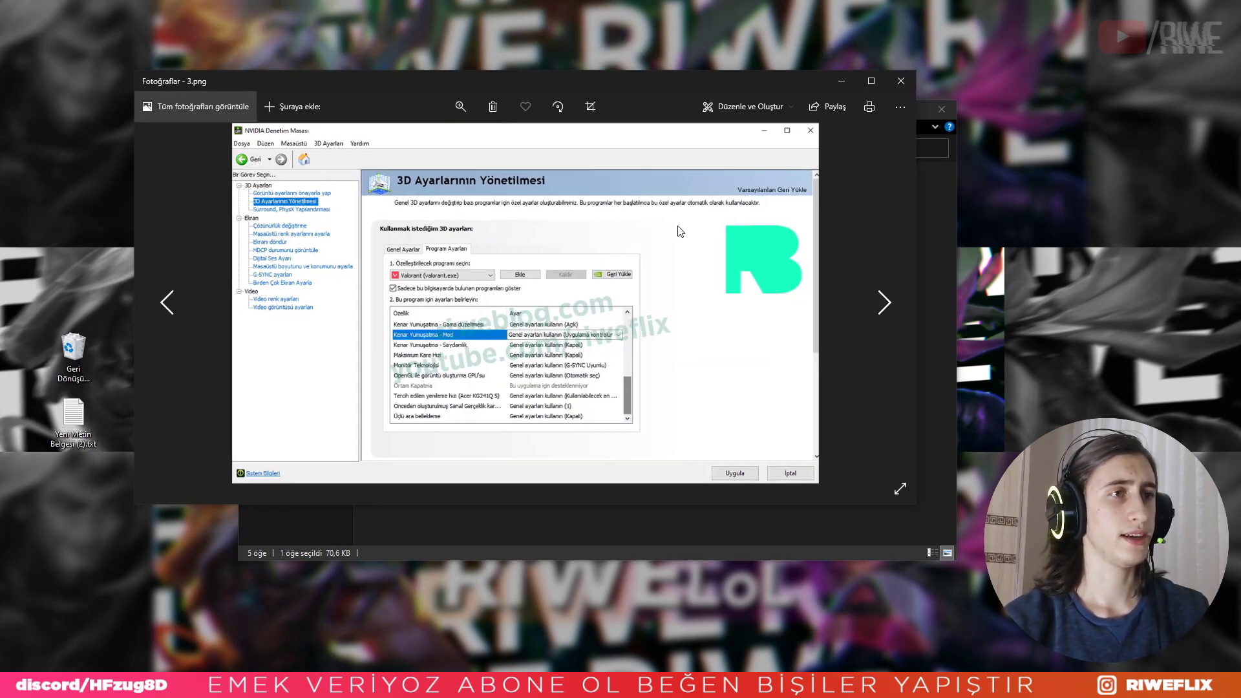
{"action": "left_click", "coordinate": [900, 82]}
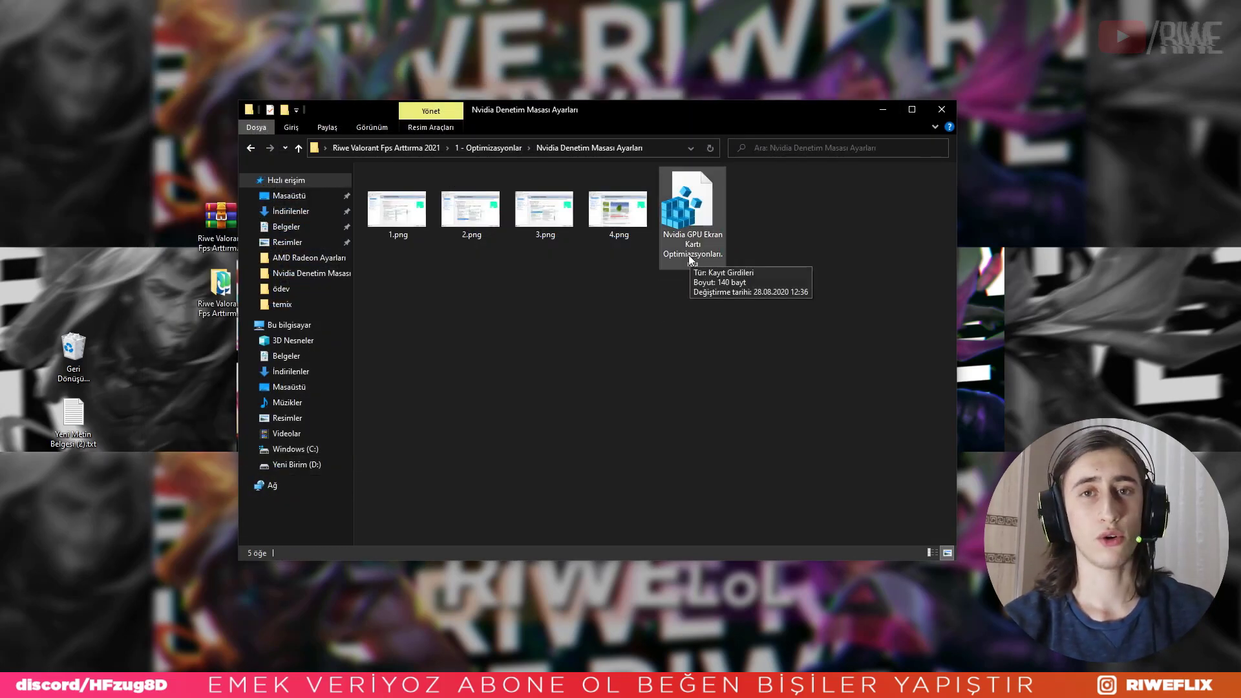
- Merge the Nvidia GPU Ekran Kartı optimization .reg file into the Windows registry, approving the confirmation
{"action": "right_click", "coordinate": [678, 183]}
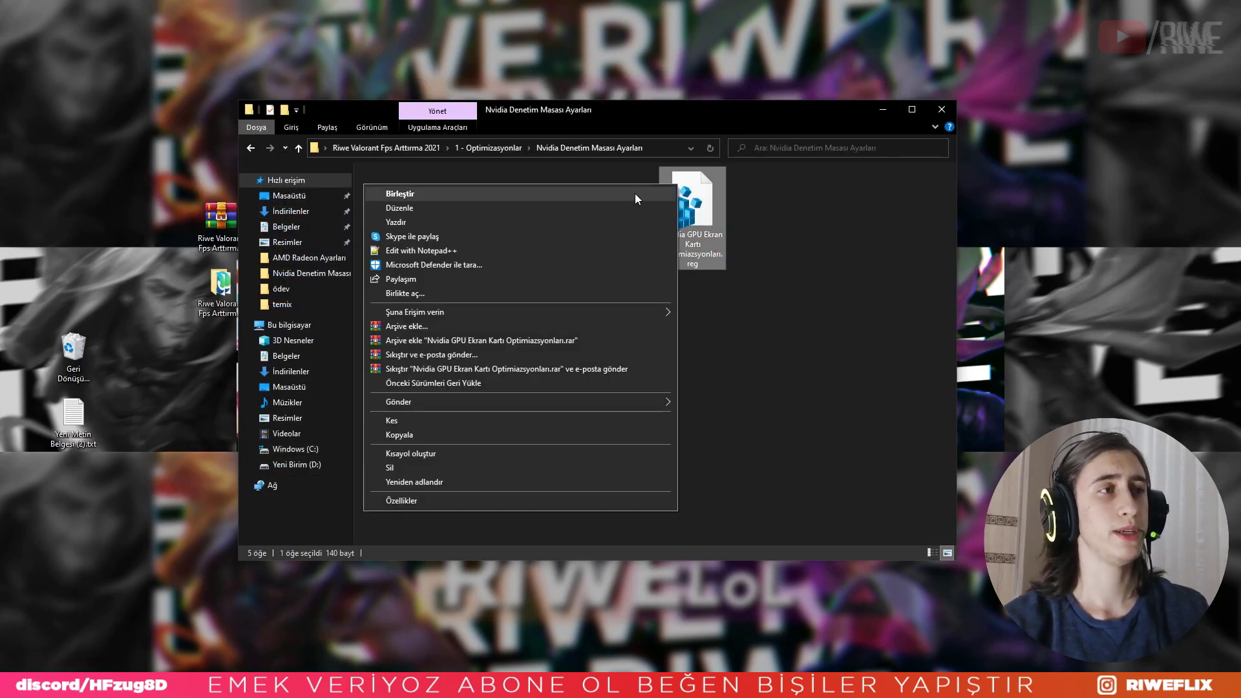
{"action": "left_click", "coordinate": [634, 192]}
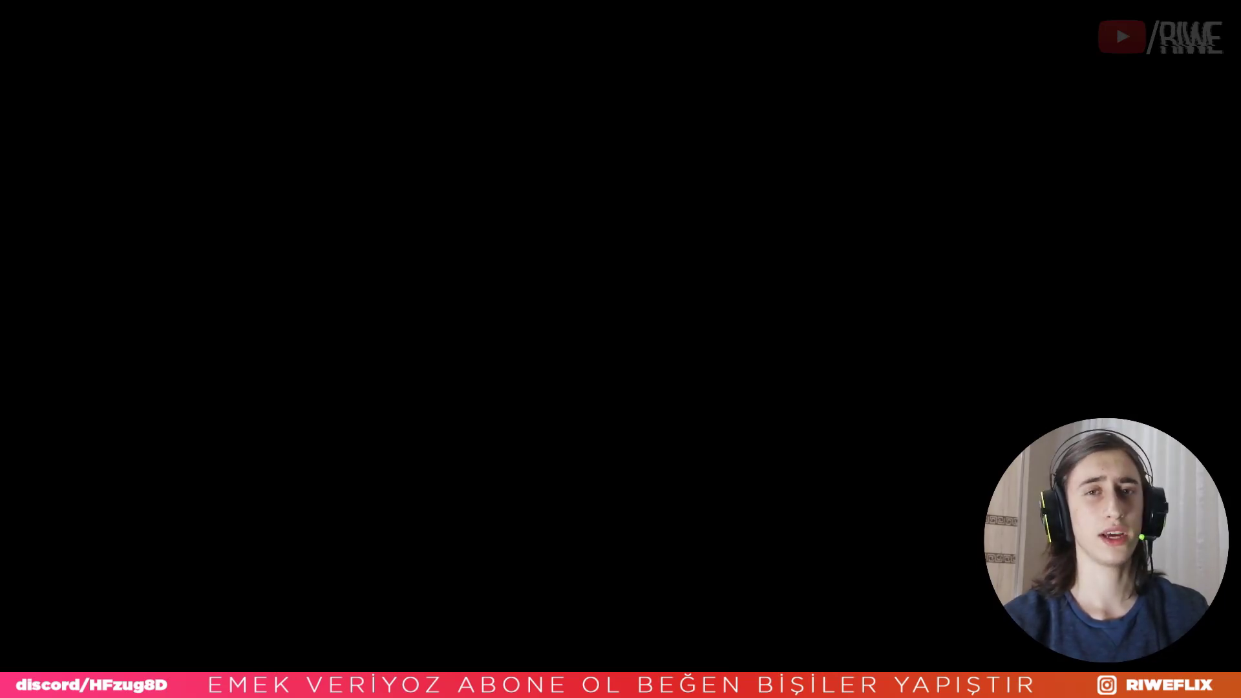
{"action": "left_click", "coordinate": [517, 436]}
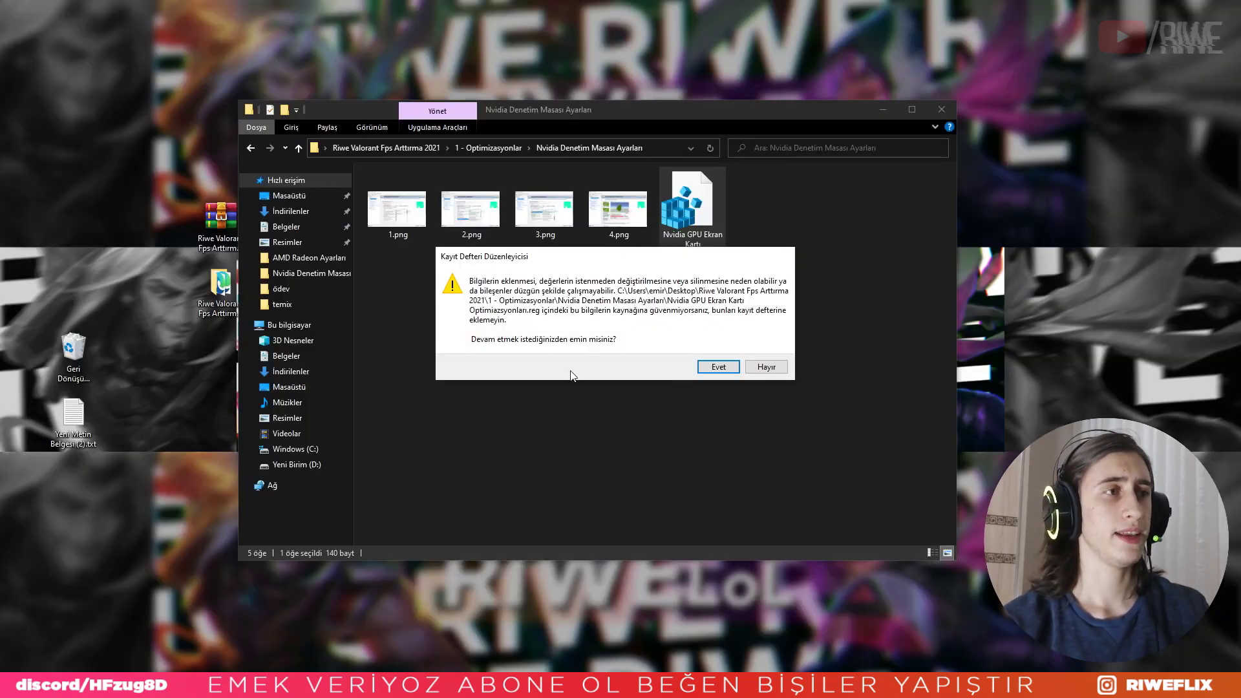
{"action": "left_click", "coordinate": [711, 367]}
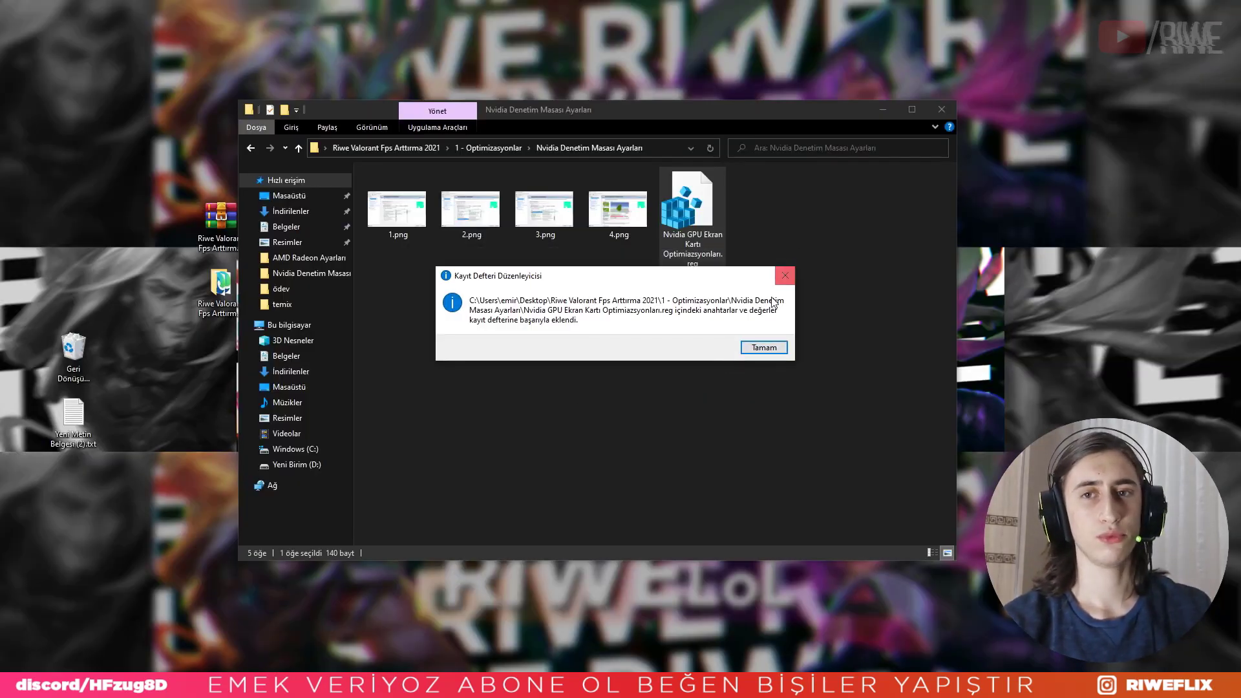
- Dismiss the registry message for the Nvidia tweak and open the Kayıt Defteri Optimizasyonları folder in 1 - Optimizasyonlar
{"action": "left_click", "coordinate": [755, 349]}
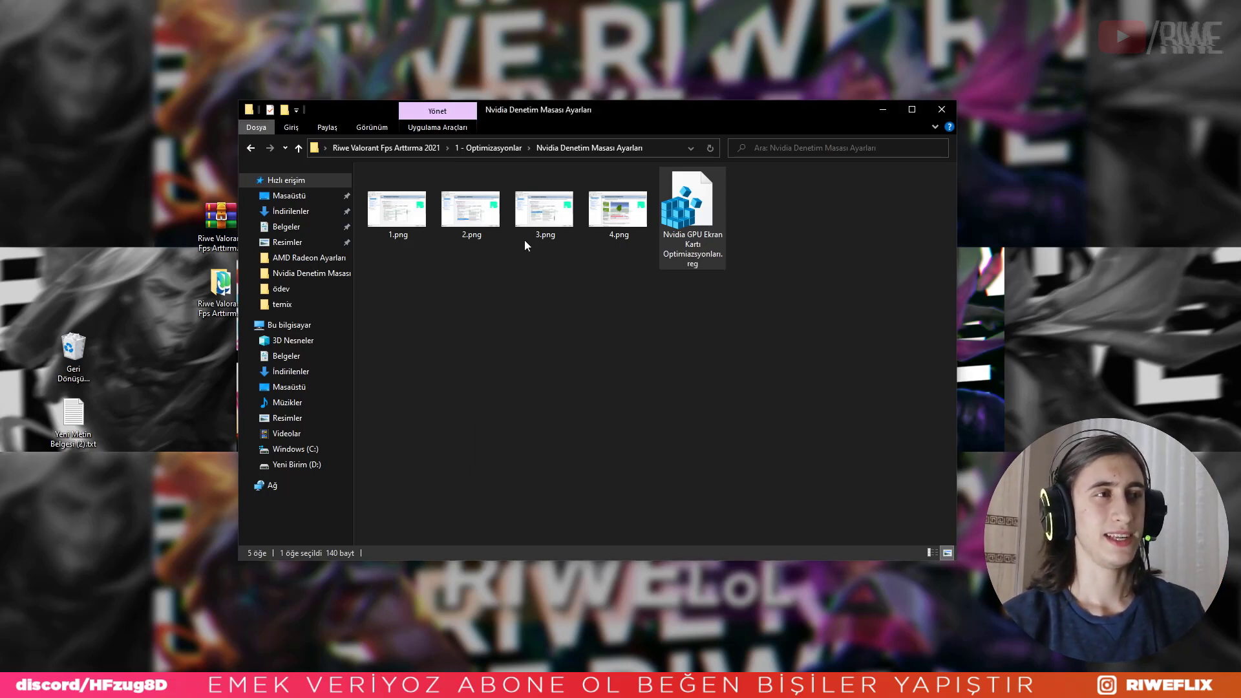
{"action": "left_click", "coordinate": [494, 148]}
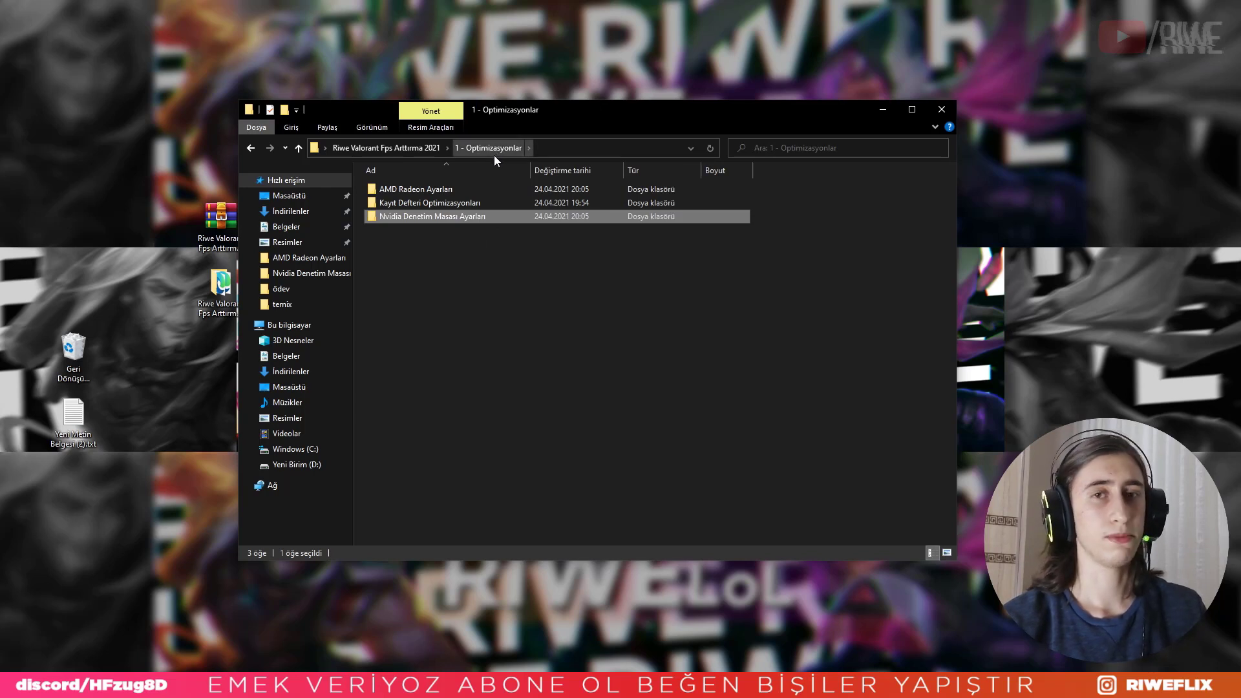
{"action": "double_click", "coordinate": [395, 204]}
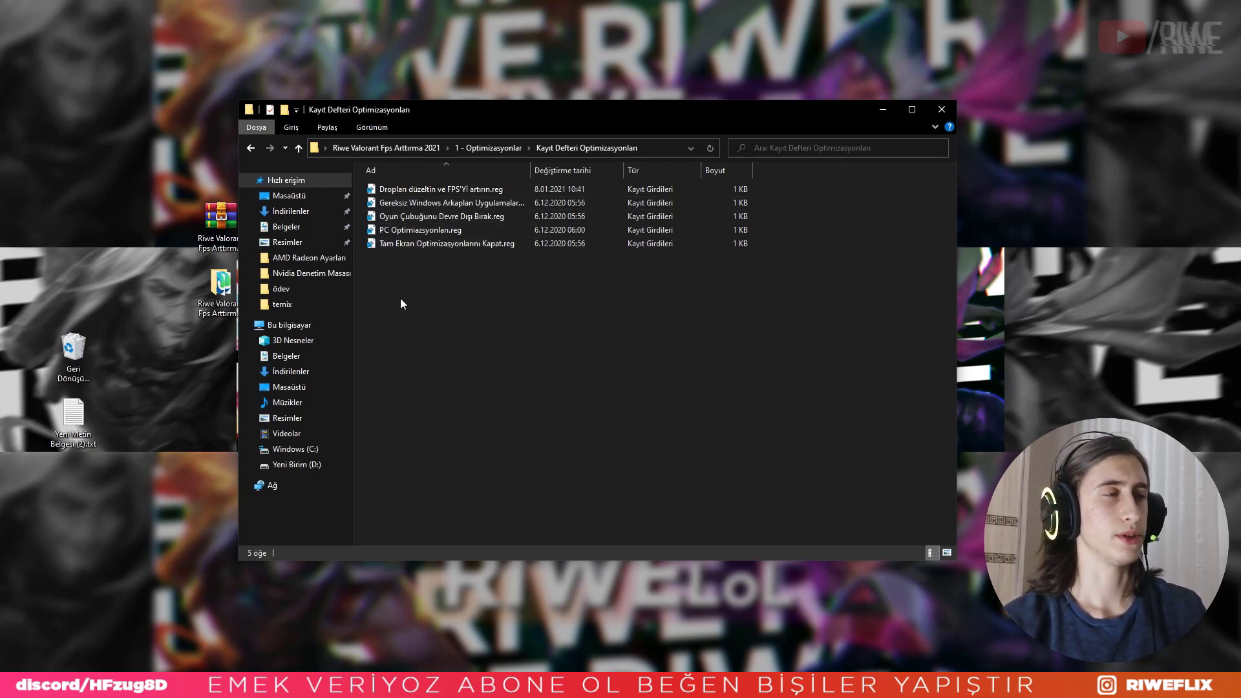
- Merge Dropları düzeltin ve FPS'Yİ artırın.reg into the Windows registry, approving the confirmation
{"action": "right_click", "coordinate": [409, 190]}
{"action": "left_click", "coordinate": [401, 196]}
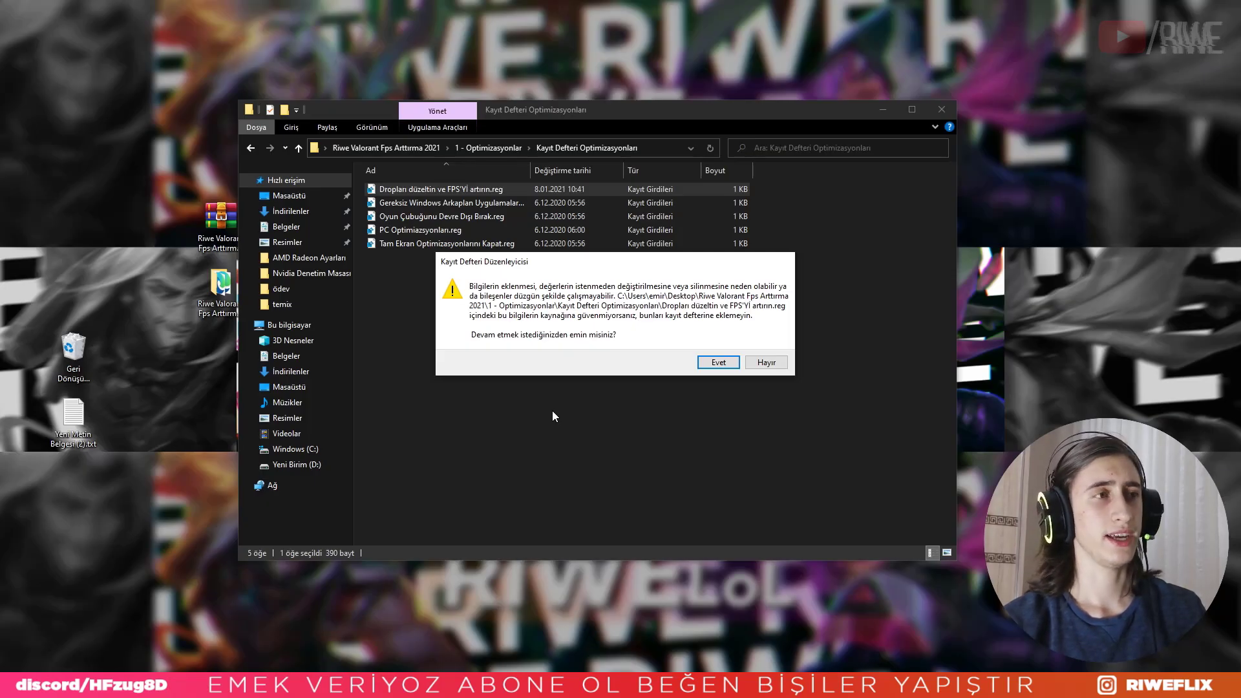
{"action": "left_click", "coordinate": [721, 362]}
{"action": "left_click", "coordinate": [764, 348]}
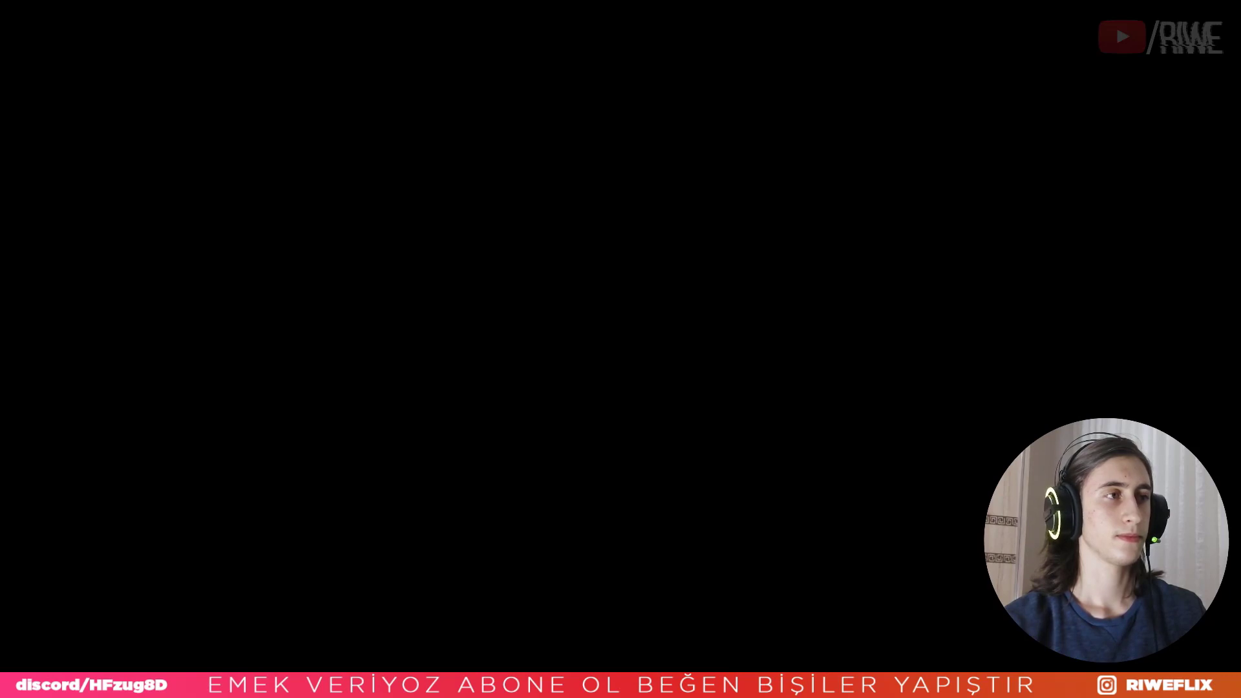
- Merge Tam Ekran Optimizasyonlarını Kapat.reg into the Windows registry and dismiss its message
{"action": "left_click", "coordinate": [440, 245]}
{"action": "double_click", "coordinate": [434, 246]}
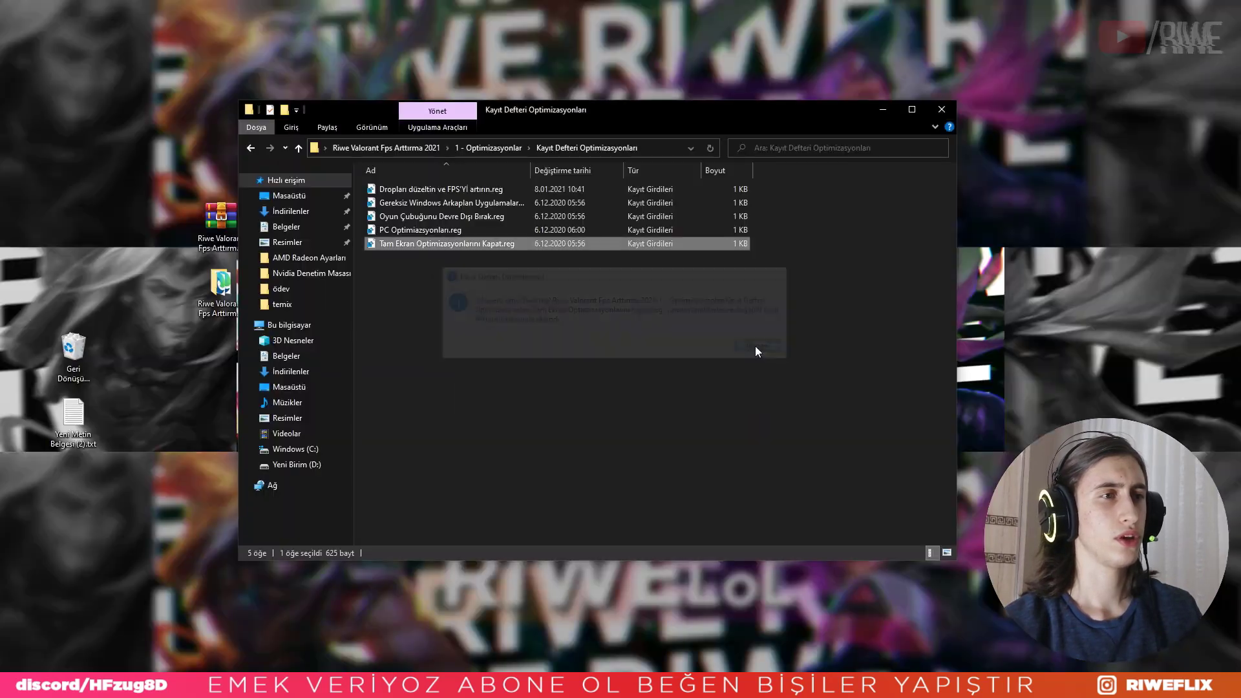
{"action": "left_click", "coordinate": [755, 347]}
- Return to the Riwe Valorant Fps Arttırma 2021 folder and open its 2 - PC Cleanup subfolder
{"action": "key", "text": "BackSpace"}
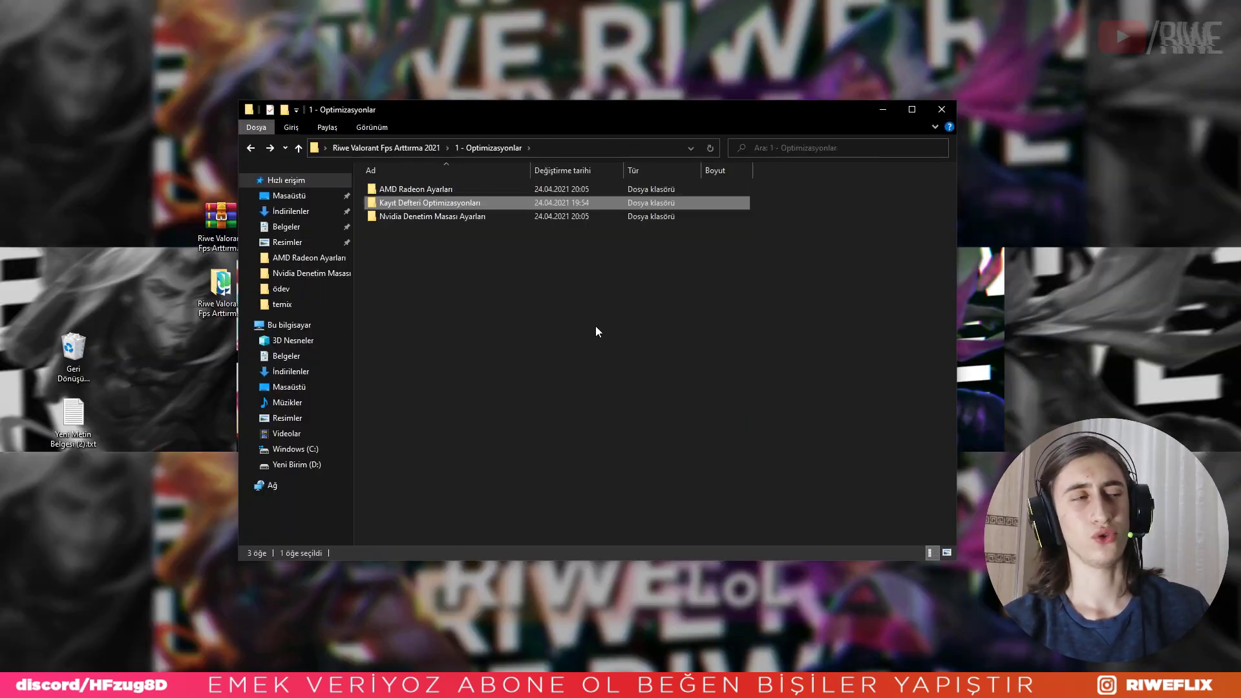
{"action": "key", "text": "Down"}
{"action": "key", "text": "Return"}
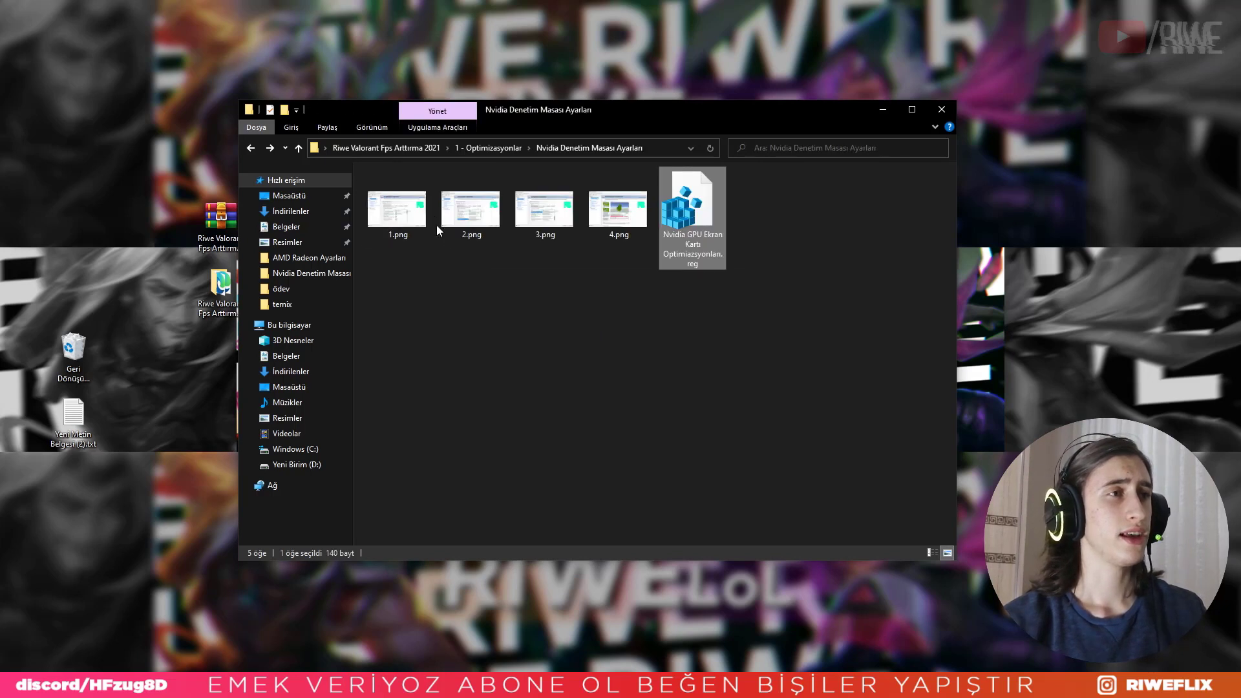
{"action": "key", "text": "BackSpace"}
{"action": "left_click", "coordinate": [408, 153]}
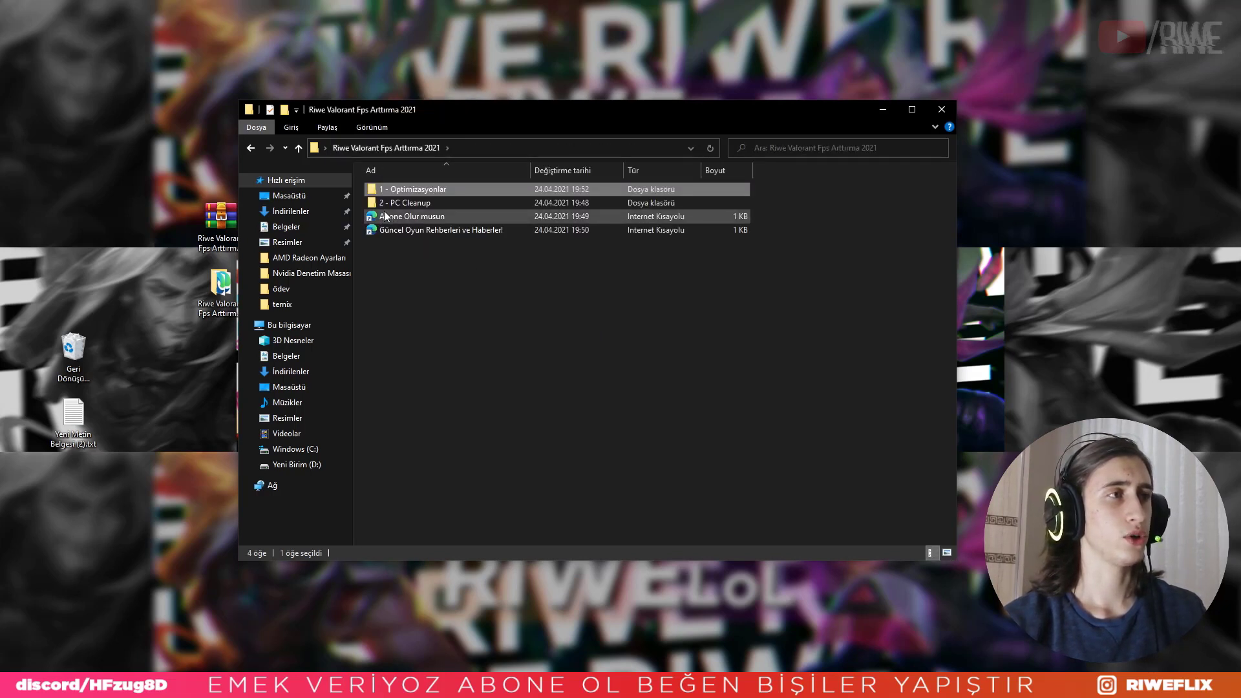
{"action": "double_click", "coordinate": [381, 207]}
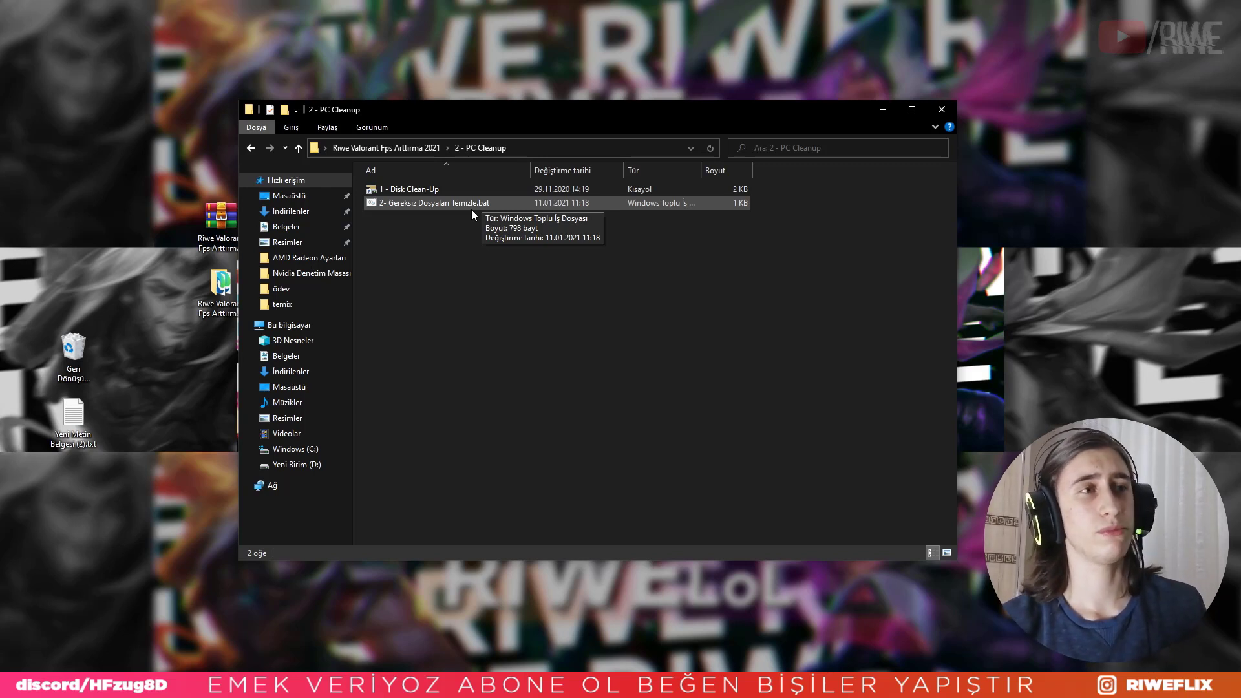
- Launch the 1 - Disk Clean-Up shortcut and choose the Windows (C:) drive for cleaning
{"action": "left_click_drag", "start_coordinate": [476, 231], "coordinate": [481, 161]}
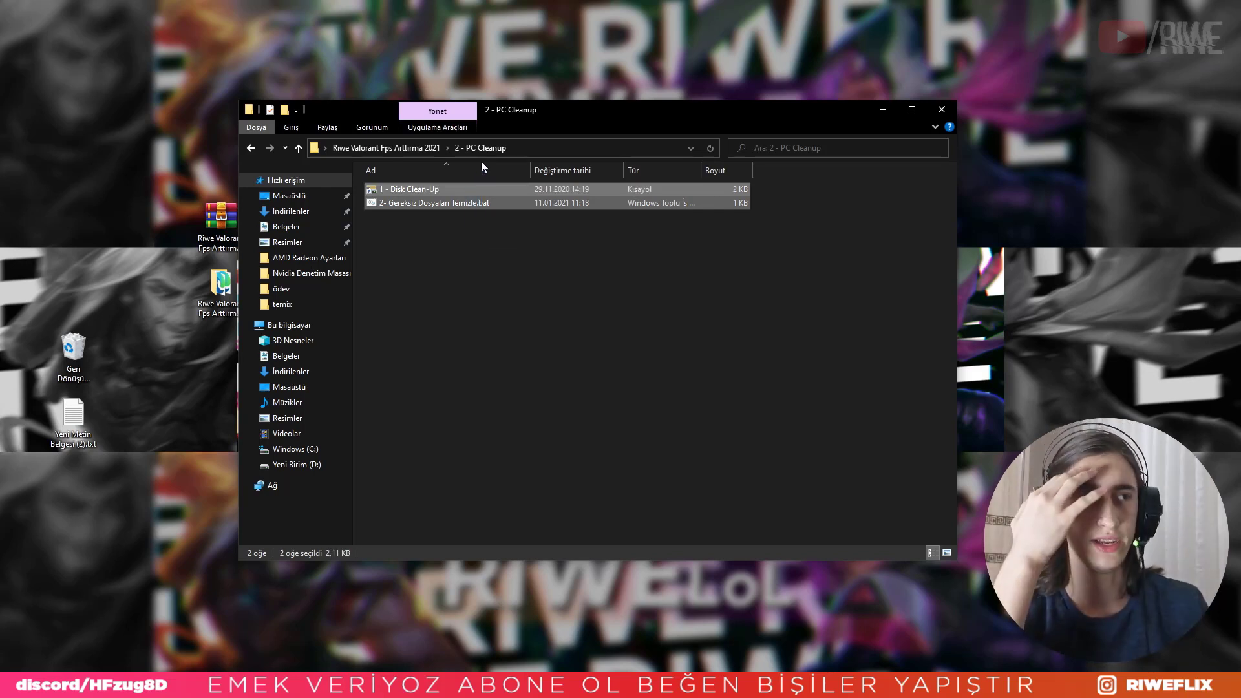
{"action": "left_click_drag", "start_coordinate": [424, 281], "coordinate": [398, 194]}
{"action": "double_click", "coordinate": [393, 192]}
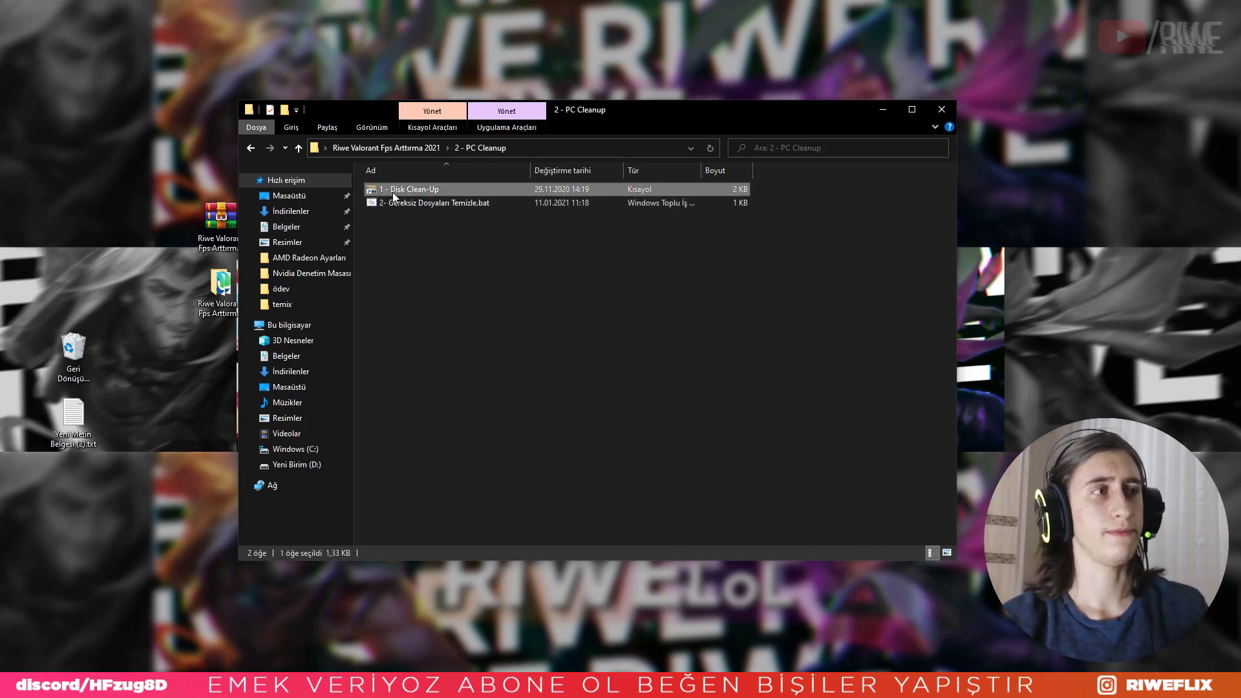
{"action": "left_click", "coordinate": [588, 343]}
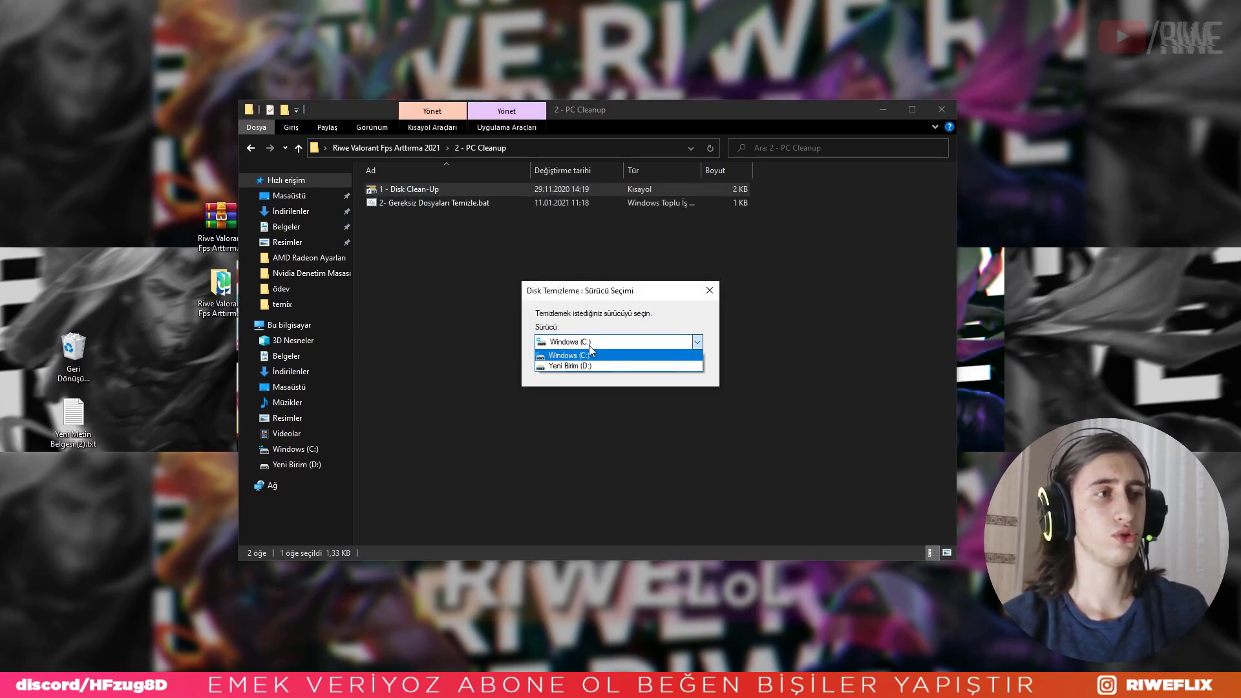
{"action": "left_click", "coordinate": [586, 373]}
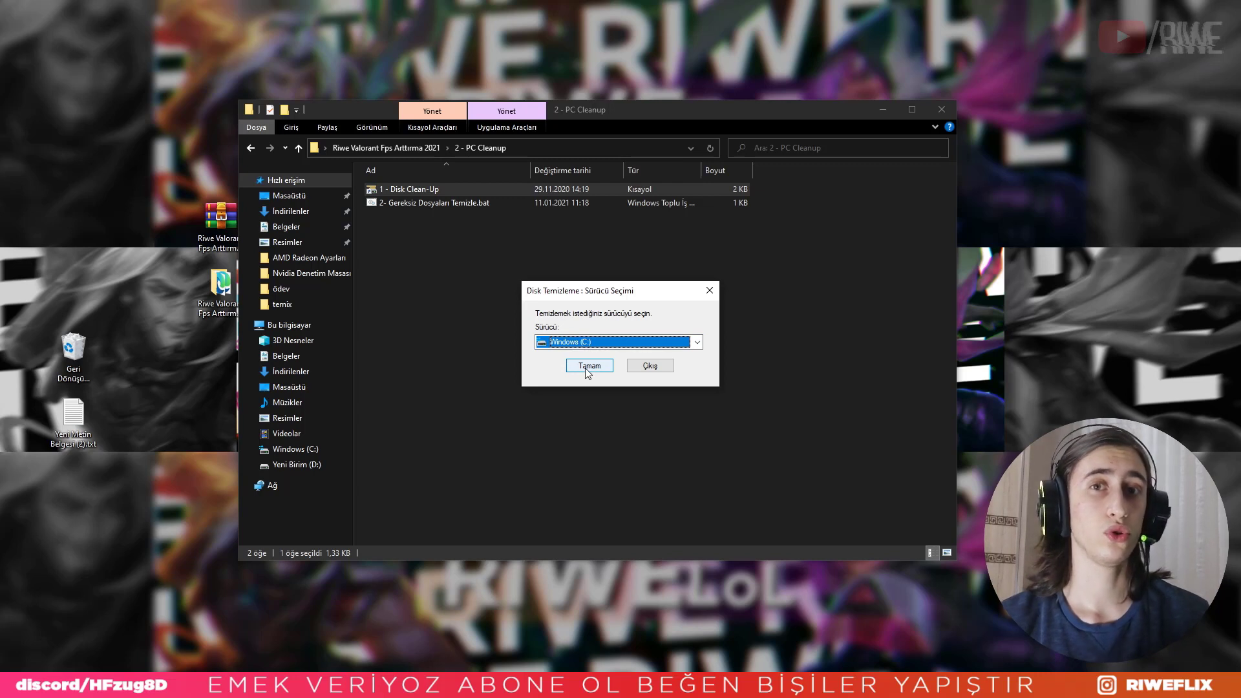
{"action": "left_click", "coordinate": [562, 342]}
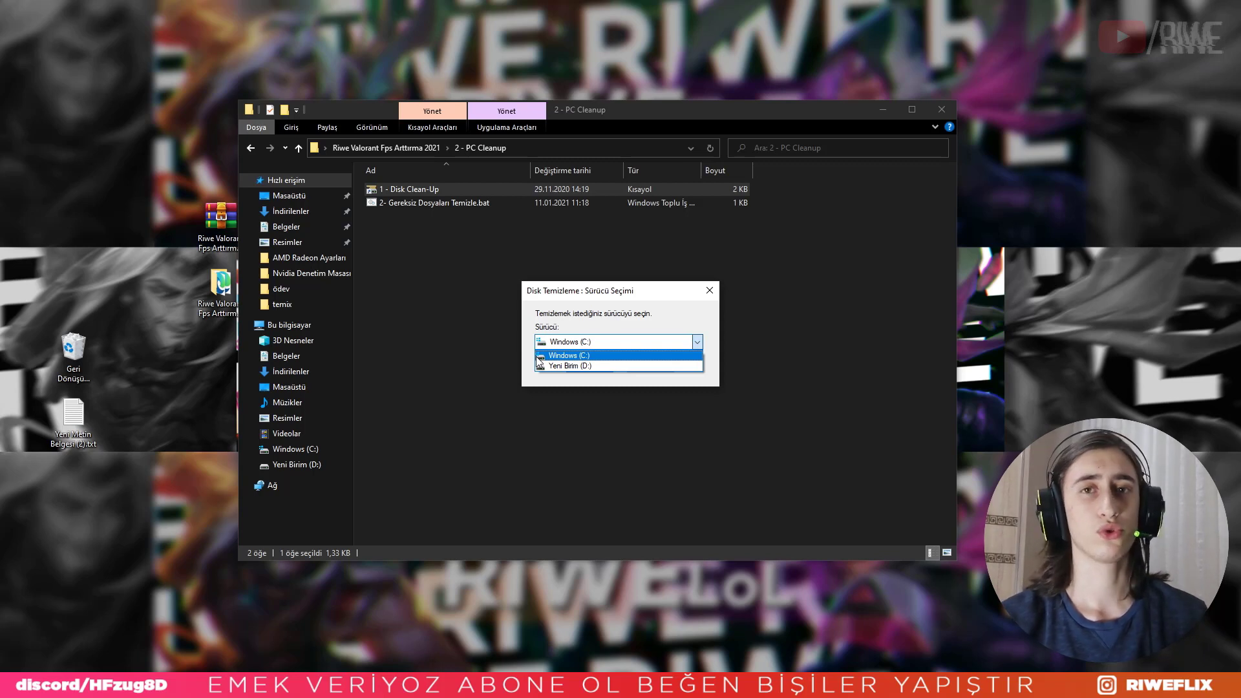
{"action": "left_click", "coordinate": [539, 356]}
{"action": "left_click", "coordinate": [592, 364]}
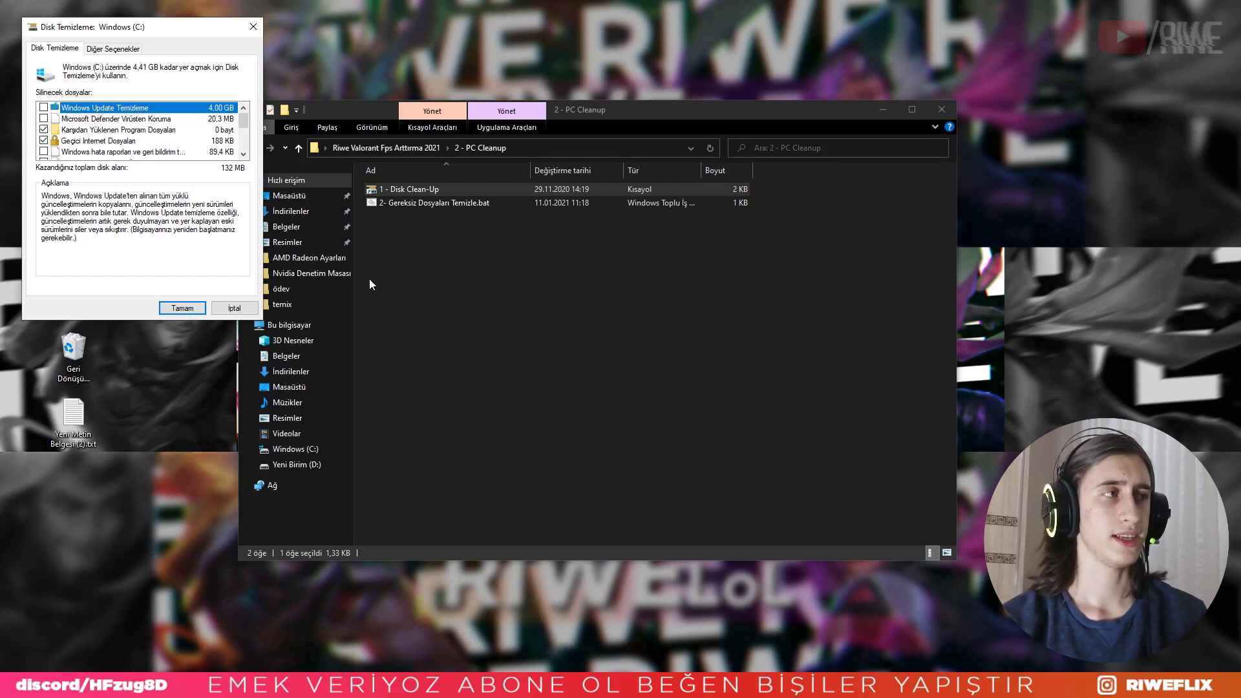
- Include Windows Update Temizleme in the files to delete and review the other categories in the list
{"action": "left_click_drag", "start_coordinate": [161, 33], "coordinate": [588, 129]}
{"action": "left_click", "coordinate": [471, 204]}
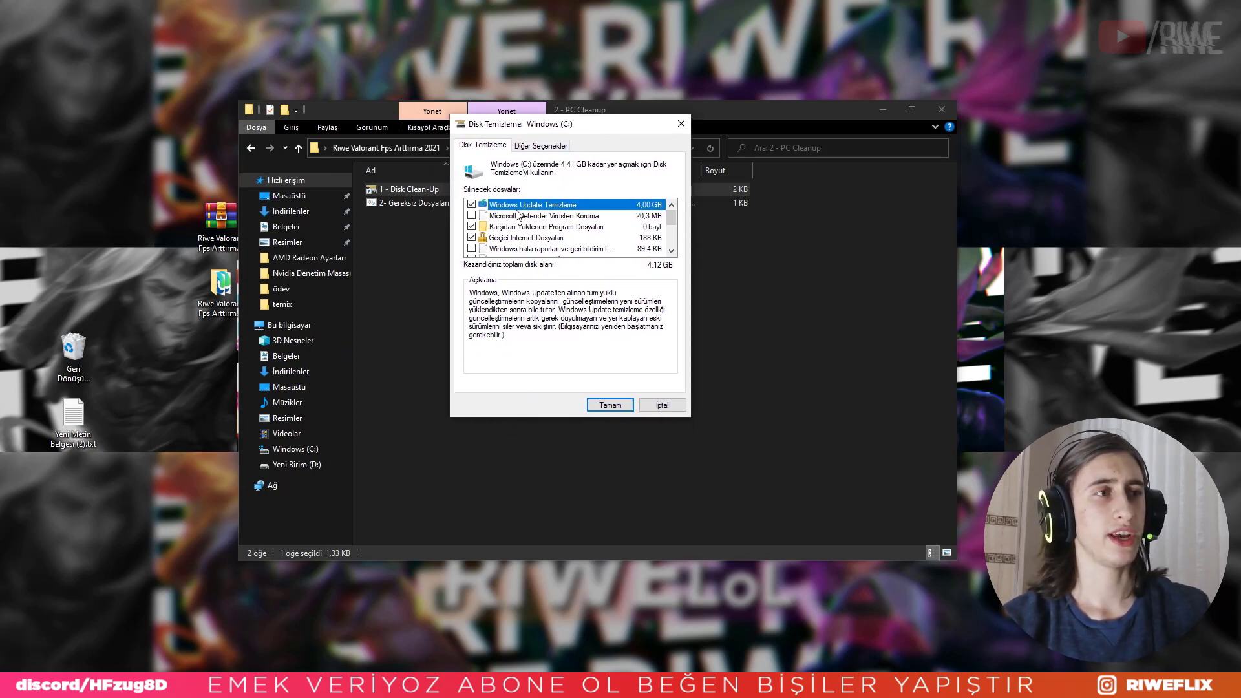
{"action": "scroll", "coordinate": [678, 232], "scroll_direction": "down", "scroll_amount": 3}
{"action": "scroll", "coordinate": [675, 233], "scroll_direction": "up", "scroll_amount": 2}
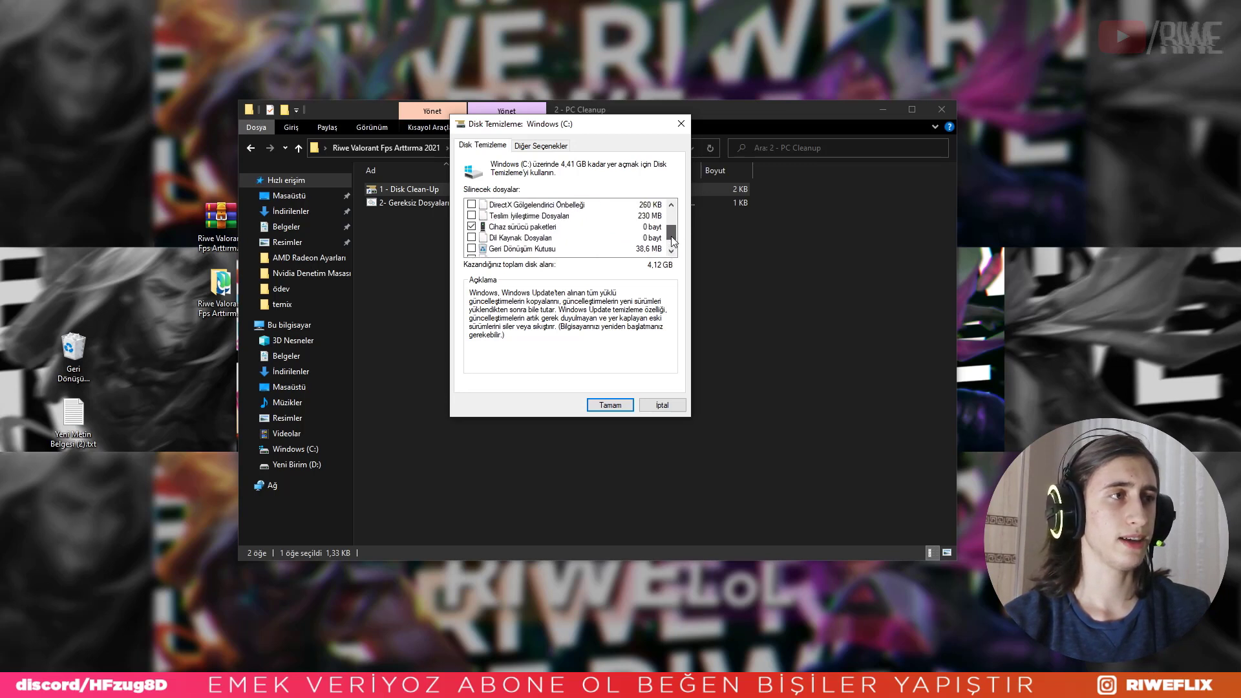
{"action": "scroll", "coordinate": [674, 214], "scroll_direction": "up", "scroll_amount": 1}
{"action": "scroll", "coordinate": [669, 223], "scroll_direction": "down", "scroll_amount": 2}
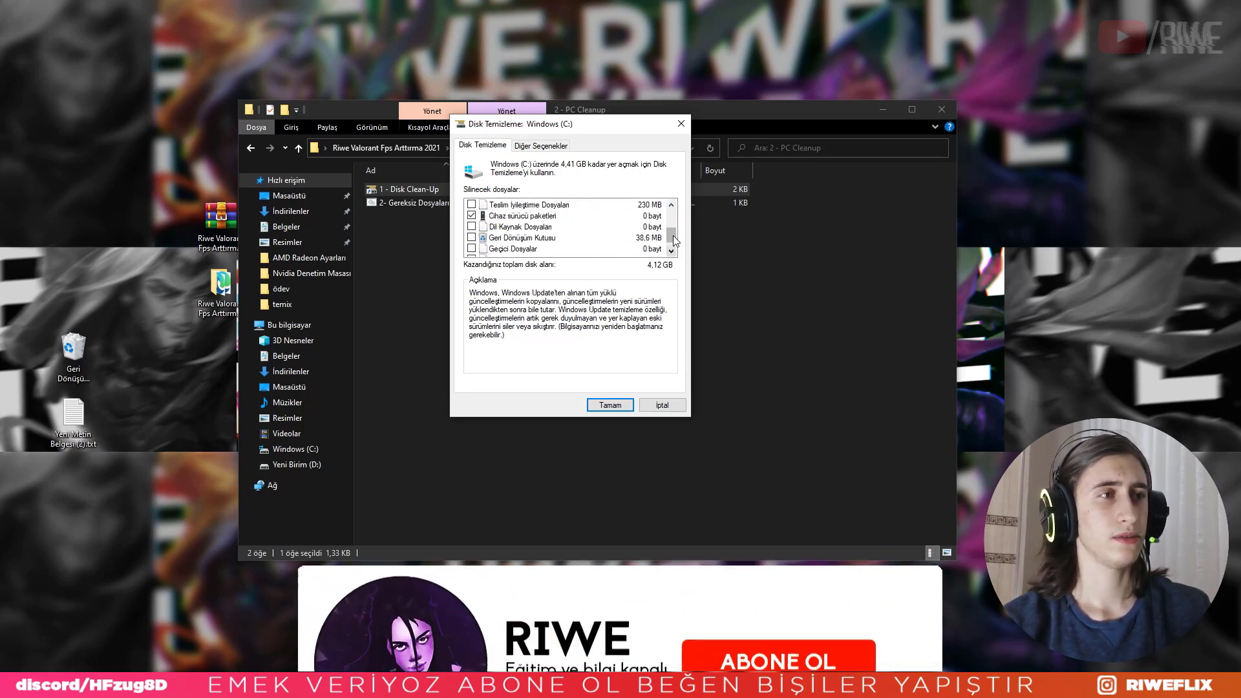
{"action": "scroll", "coordinate": [674, 231], "scroll_direction": "up", "scroll_amount": 2}
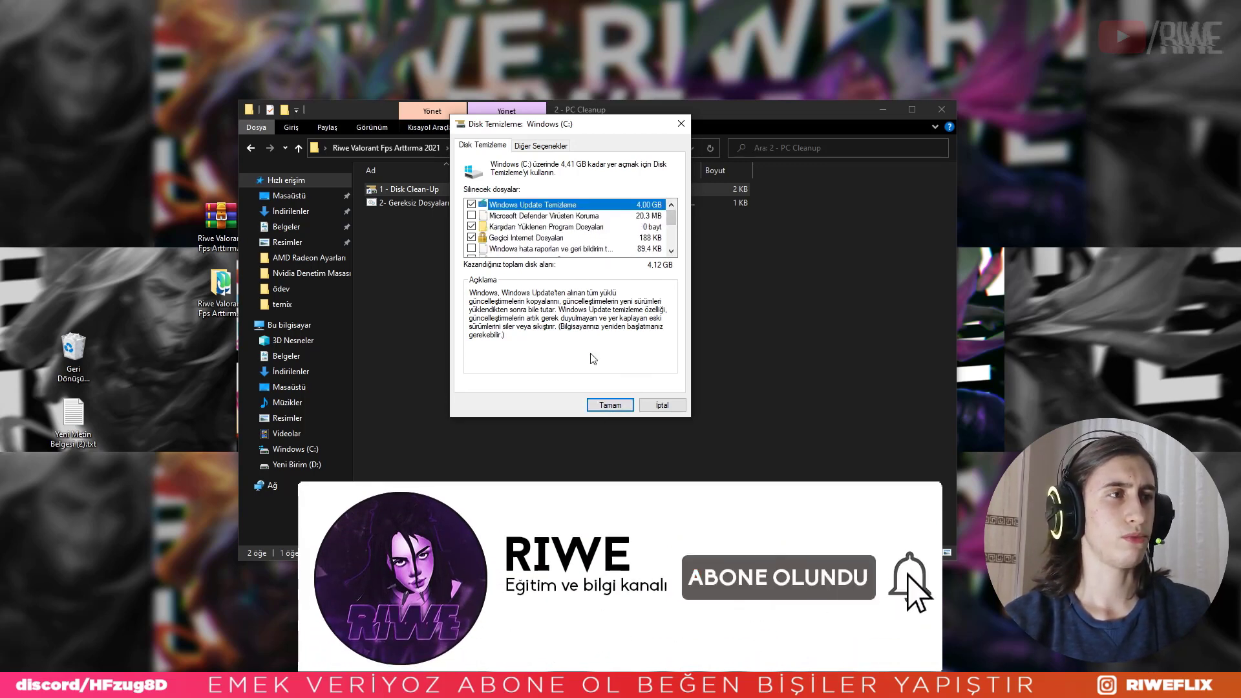
{"action": "scroll", "coordinate": [589, 232], "scroll_direction": "down", "scroll_amount": 2}
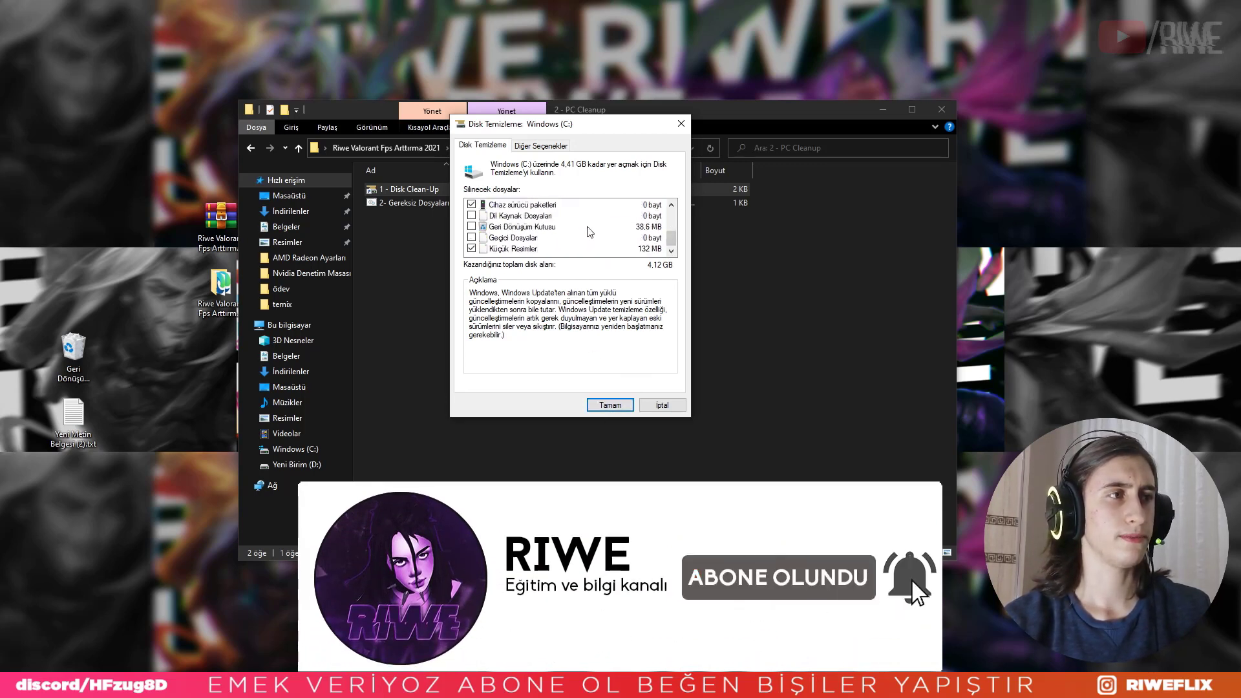
- Include Geri Dönüşüm Kutusu in the files to delete and exclude Küçük Resimler
{"action": "left_click", "coordinate": [474, 227]}
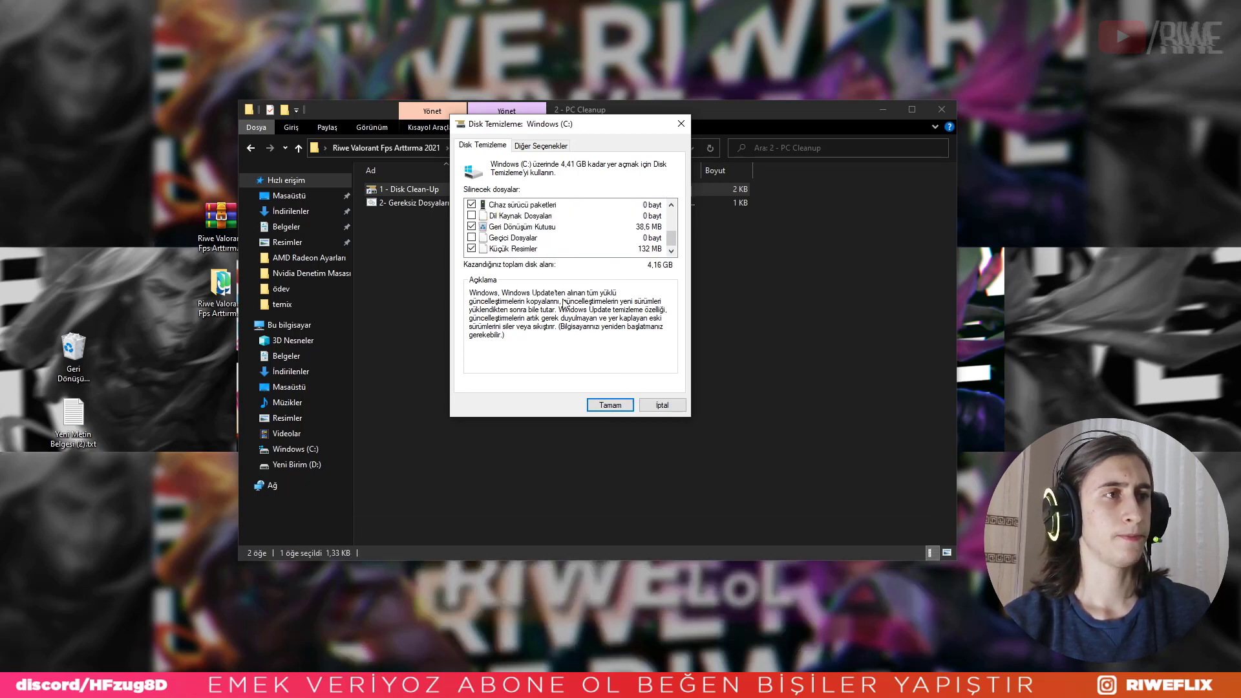
{"action": "left_click", "coordinate": [472, 249]}
{"action": "left_click", "coordinate": [525, 250]}
{"action": "scroll", "coordinate": [526, 245], "scroll_direction": "up", "scroll_amount": 3}
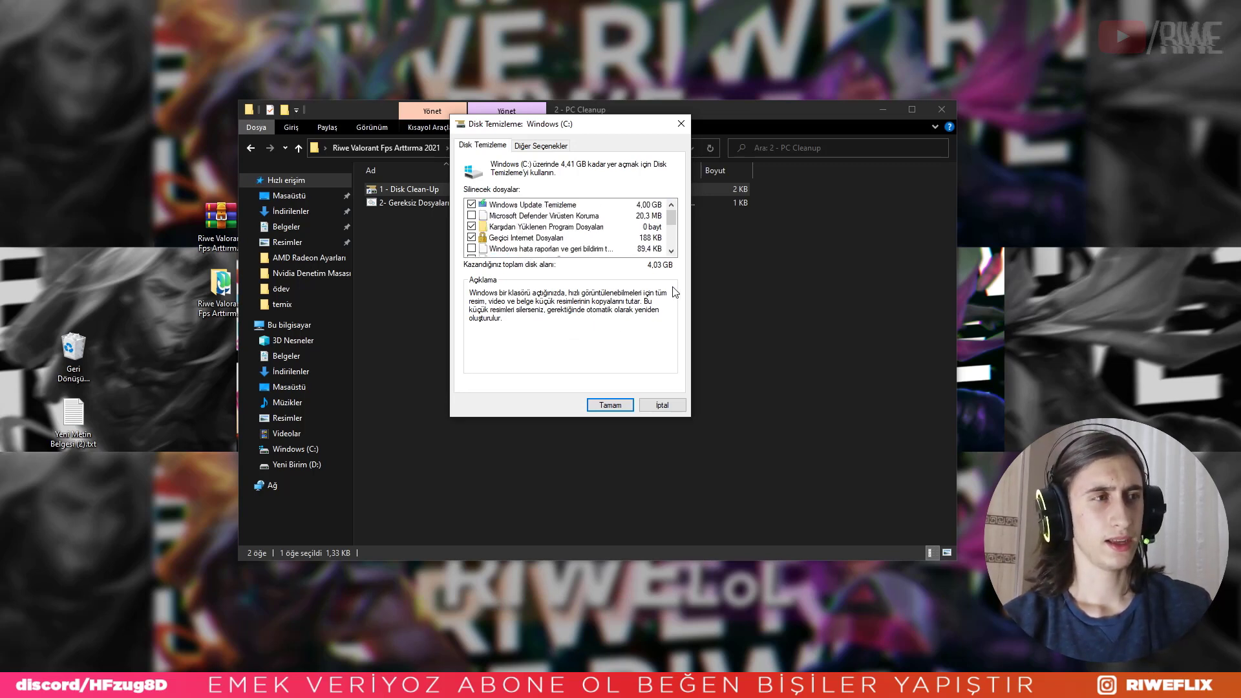
{"action": "scroll", "coordinate": [617, 253], "scroll_direction": "down", "scroll_amount": 3}
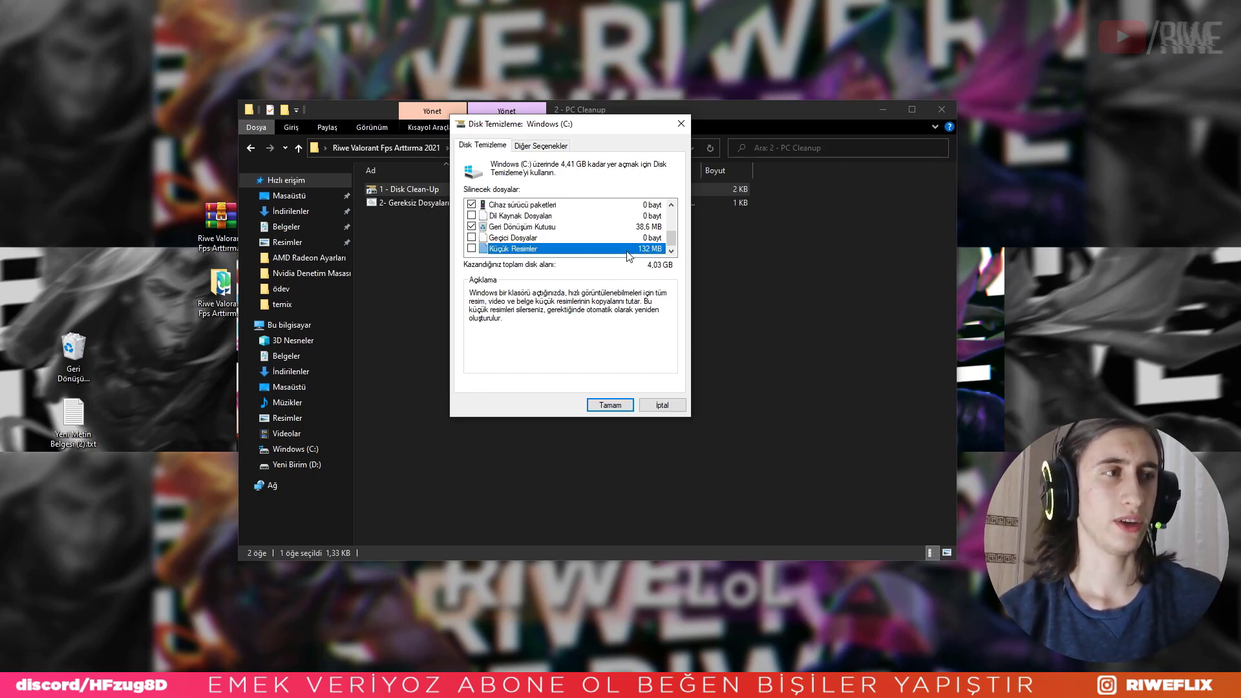
- Start the cleanup of drive C: by approving permanent deletion of the chosen files, and cancel it while it is running
{"action": "left_click", "coordinate": [610, 405]}
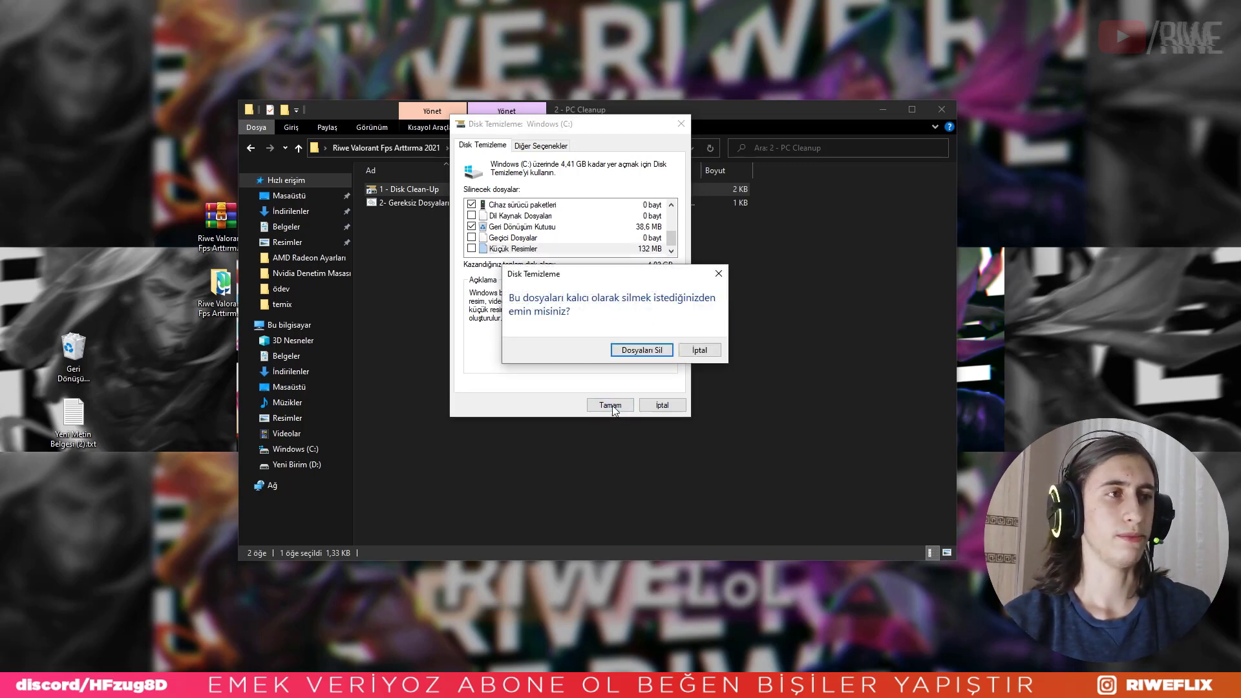
{"action": "left_click", "coordinate": [642, 351]}
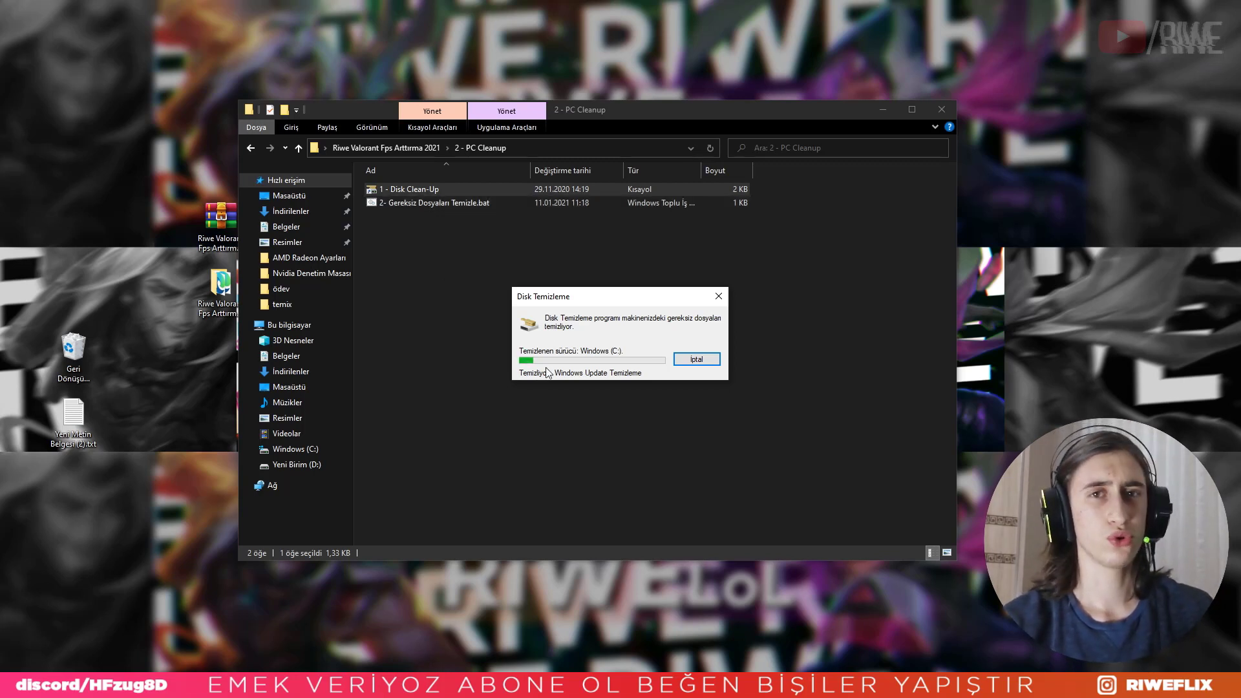
{"action": "left_click", "coordinate": [694, 360]}
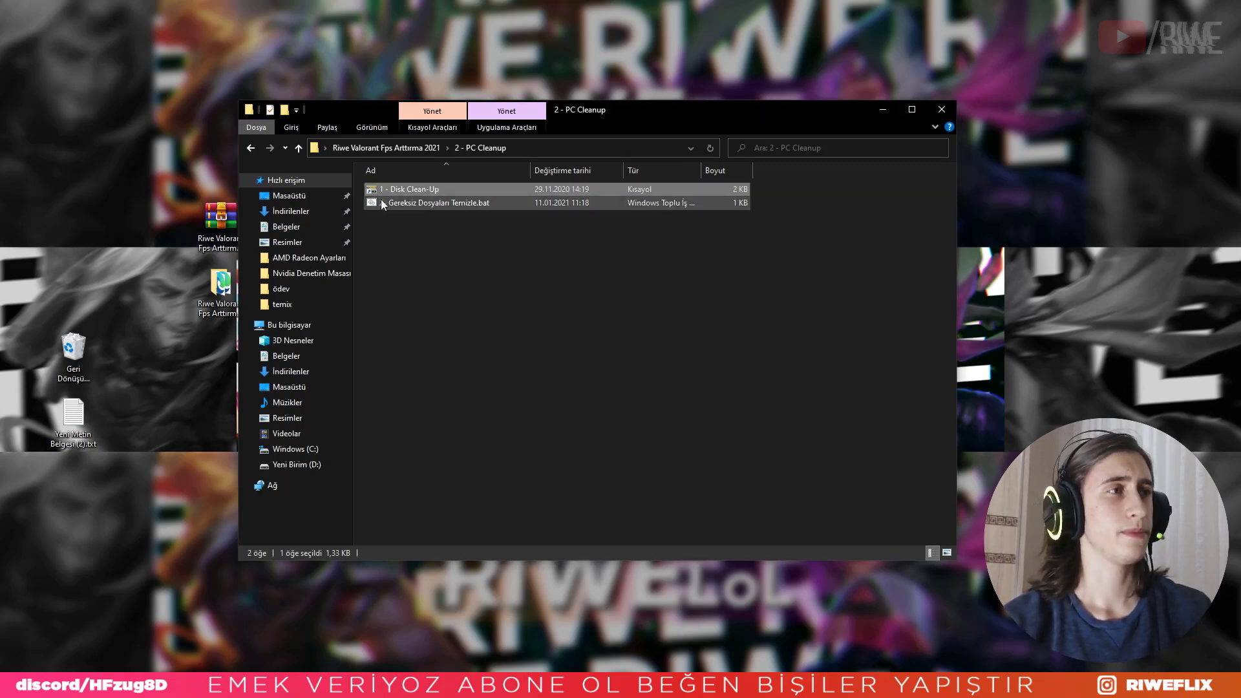
- Run the batch file 2- Gereksiz Dosyaları Temizle.bat to delete unnecessary files
{"action": "left_click", "coordinate": [382, 202]}
{"action": "right_click", "coordinate": [384, 202]}
{"action": "left_click", "coordinate": [370, 207]}
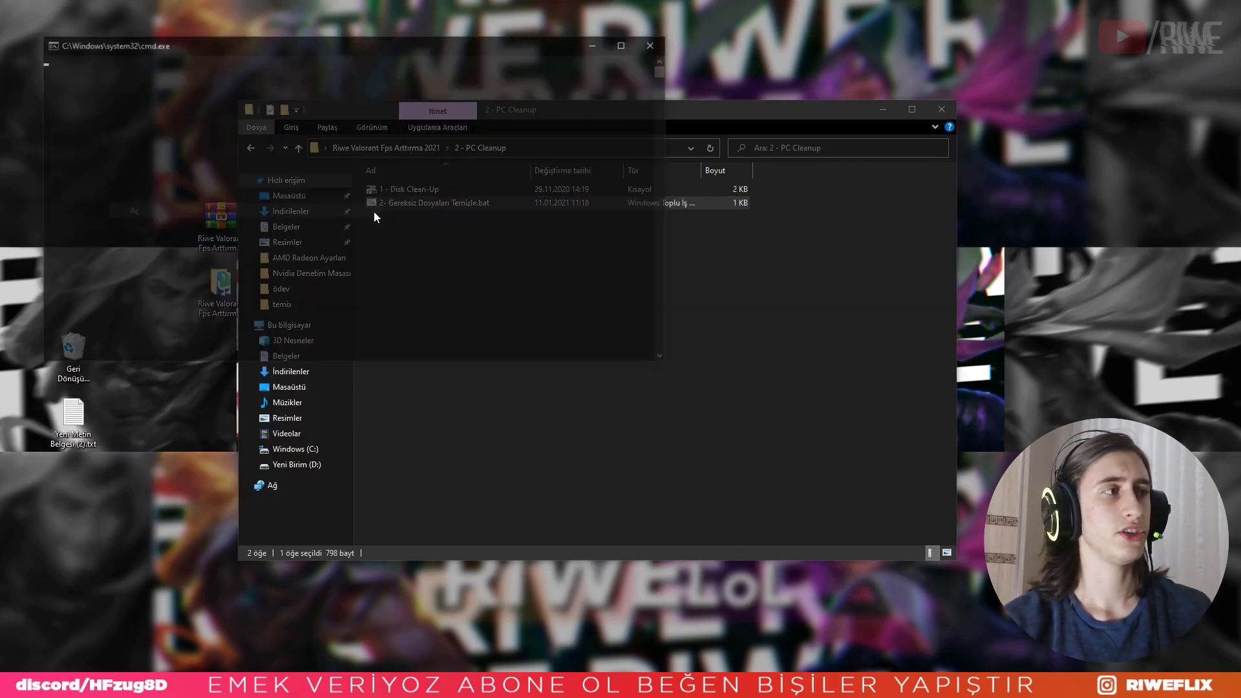
- Enlarge the command window, examine which temporary files the batch file deletes or cannot access, and close the window
{"action": "left_click_drag", "start_coordinate": [409, 18], "coordinate": [487, 87]}
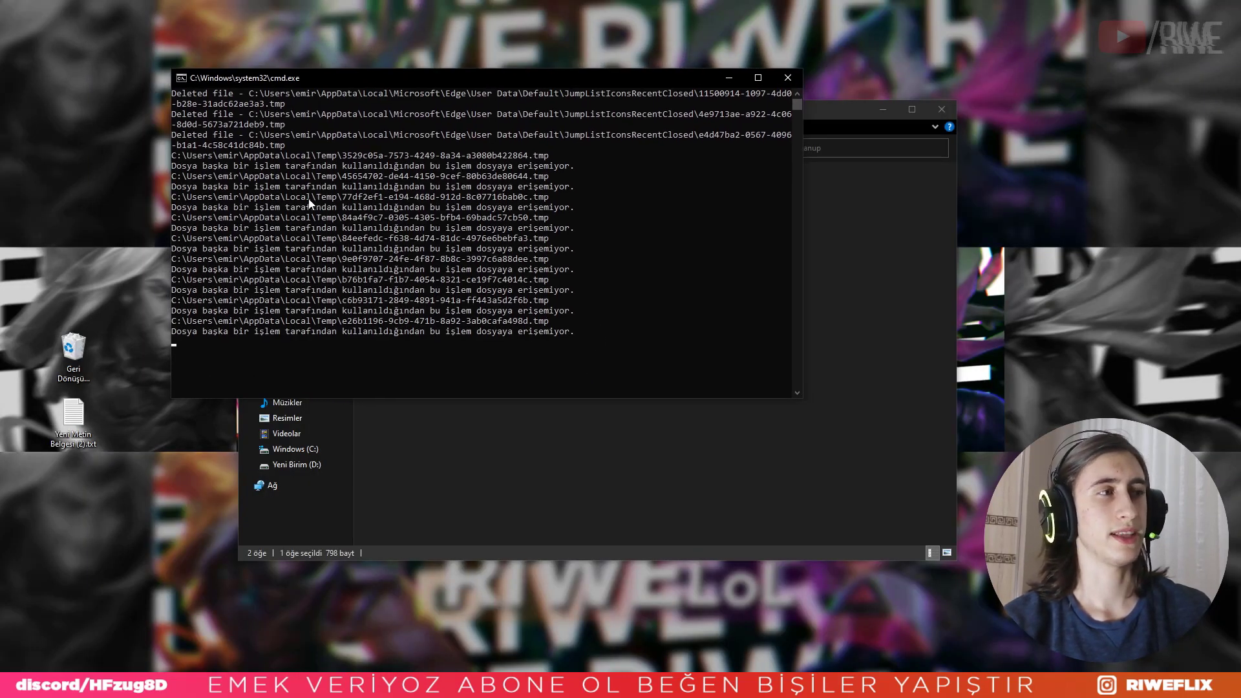
{"action": "left_click", "coordinate": [340, 176]}
{"action": "left_click", "coordinate": [334, 196]}
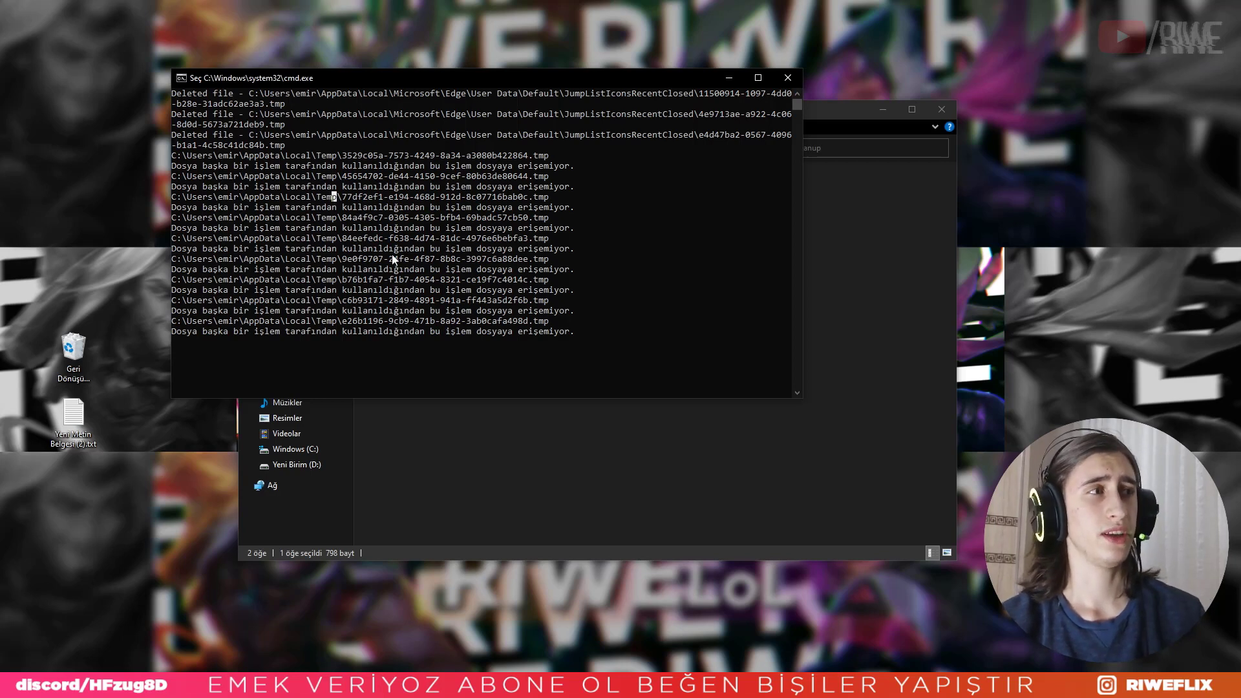
{"action": "left_click_drag", "start_coordinate": [246, 83], "coordinate": [293, 47]}
{"action": "left_click_drag", "start_coordinate": [848, 363], "coordinate": [878, 561]}
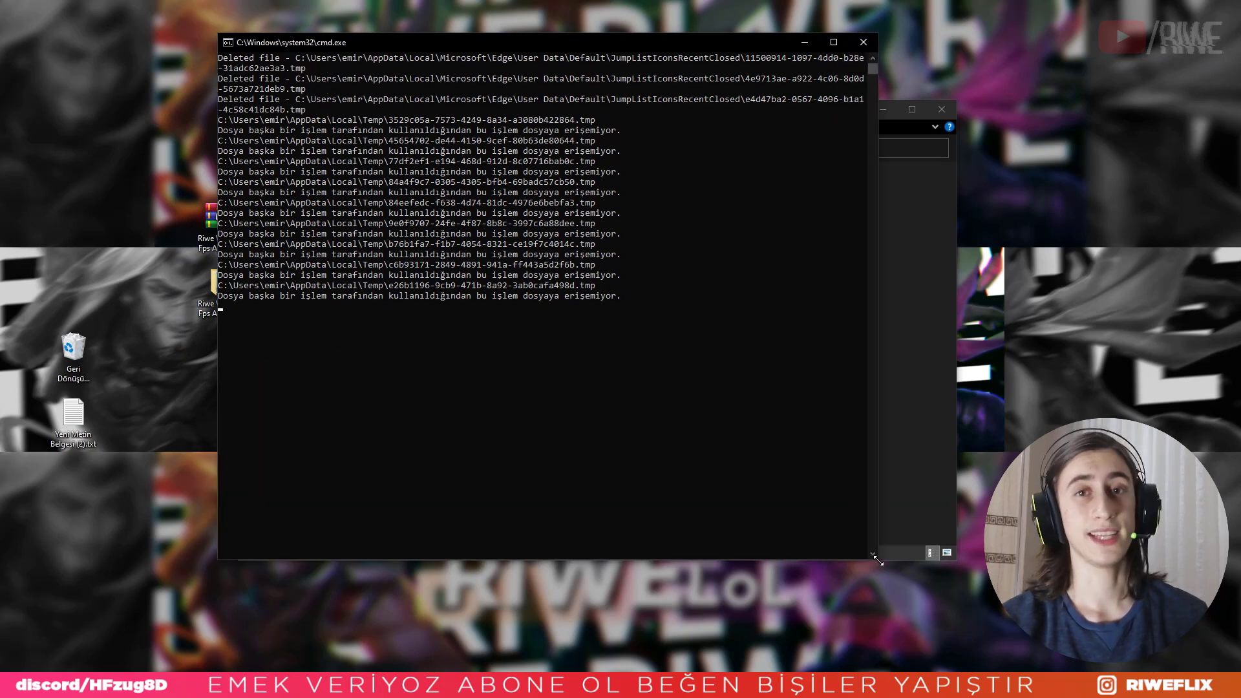
{"action": "left_click_drag", "start_coordinate": [219, 104], "coordinate": [452, 385]}
{"action": "left_click", "coordinate": [426, 161]}
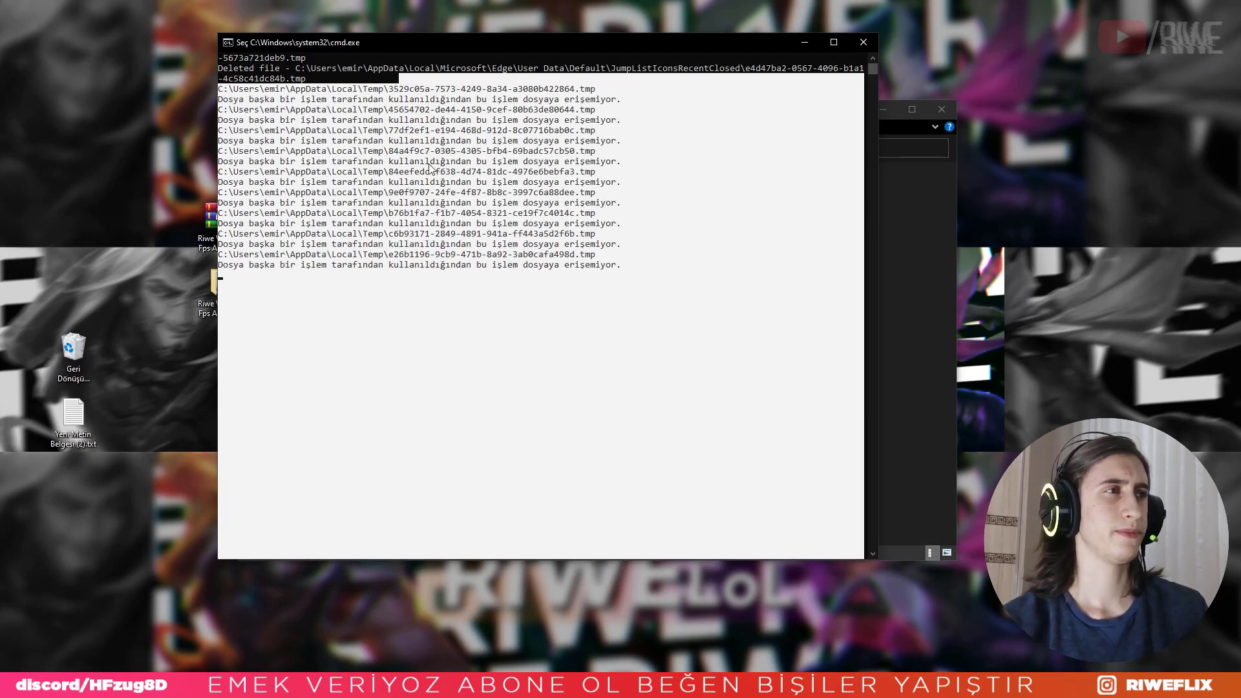
{"action": "left_click", "coordinate": [863, 42]}
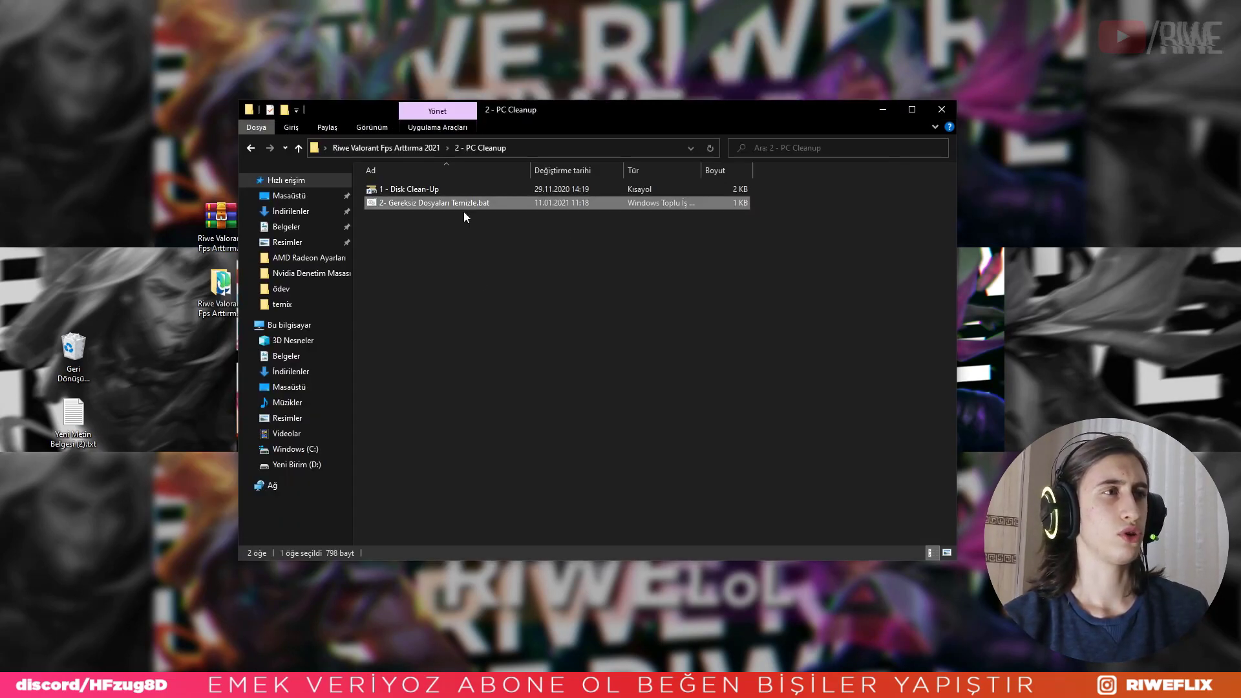
- Empty the desktop's Recycle Bin, approving the permanent deletion of its items
{"action": "left_click", "coordinate": [422, 243]}
{"action": "right_click", "coordinate": [77, 346]}
{"action": "left_click", "coordinate": [91, 361]}
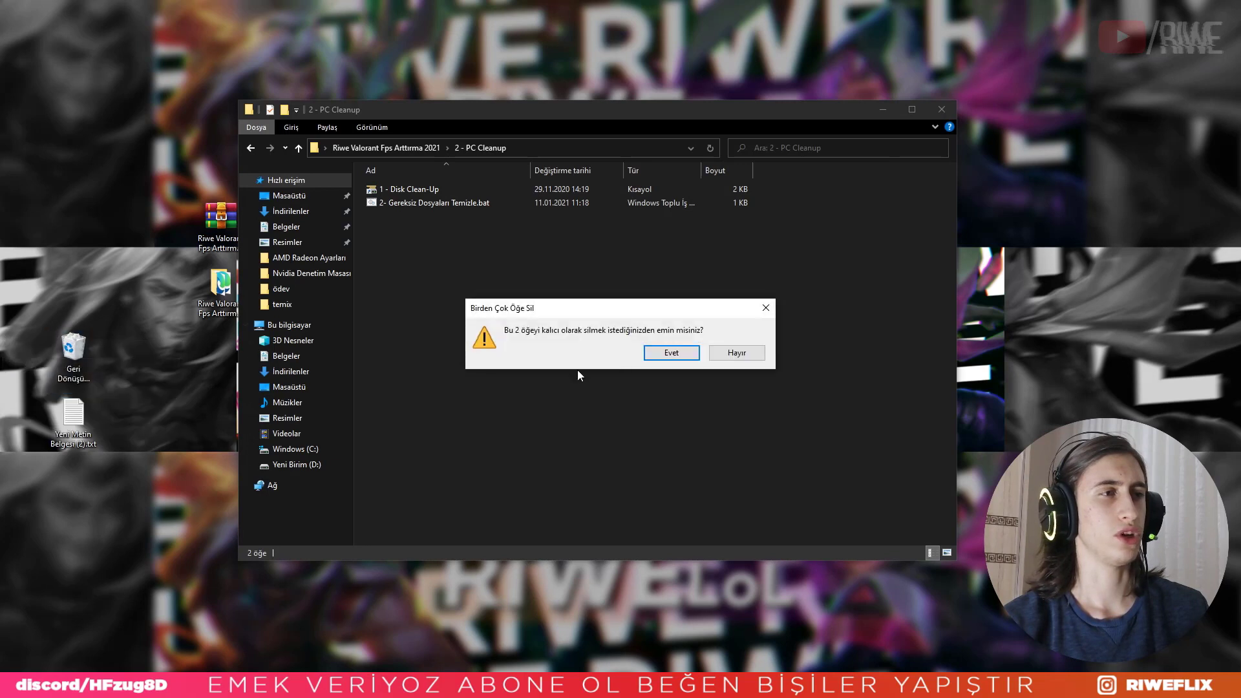
{"action": "left_click", "coordinate": [672, 354]}
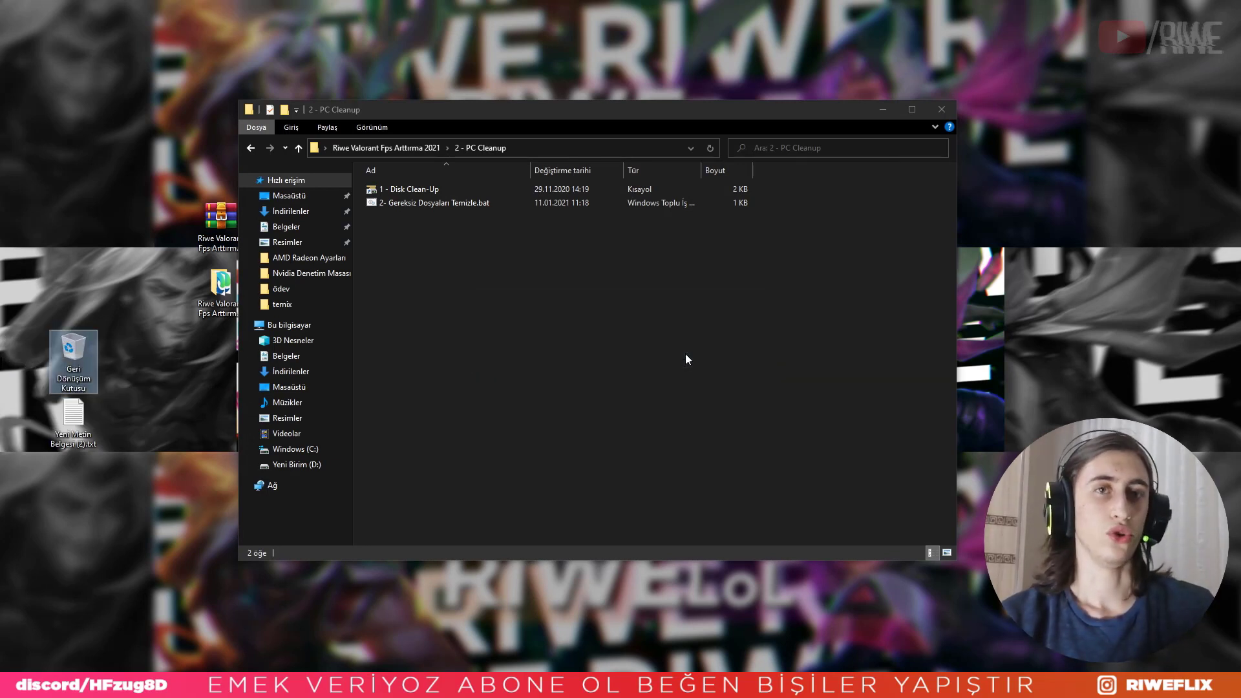
- Close the 2 - PC Cleanup folder window
{"action": "left_click", "coordinate": [941, 109]}
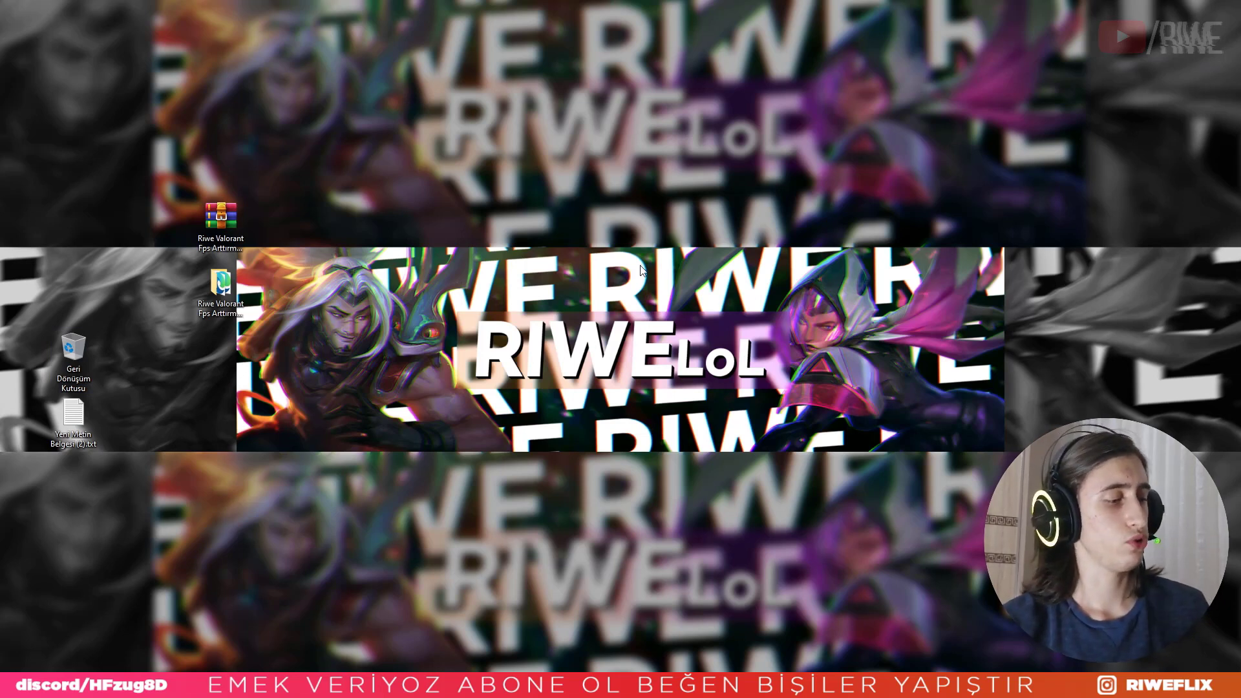
{"action": "key", "text": "super+r"}
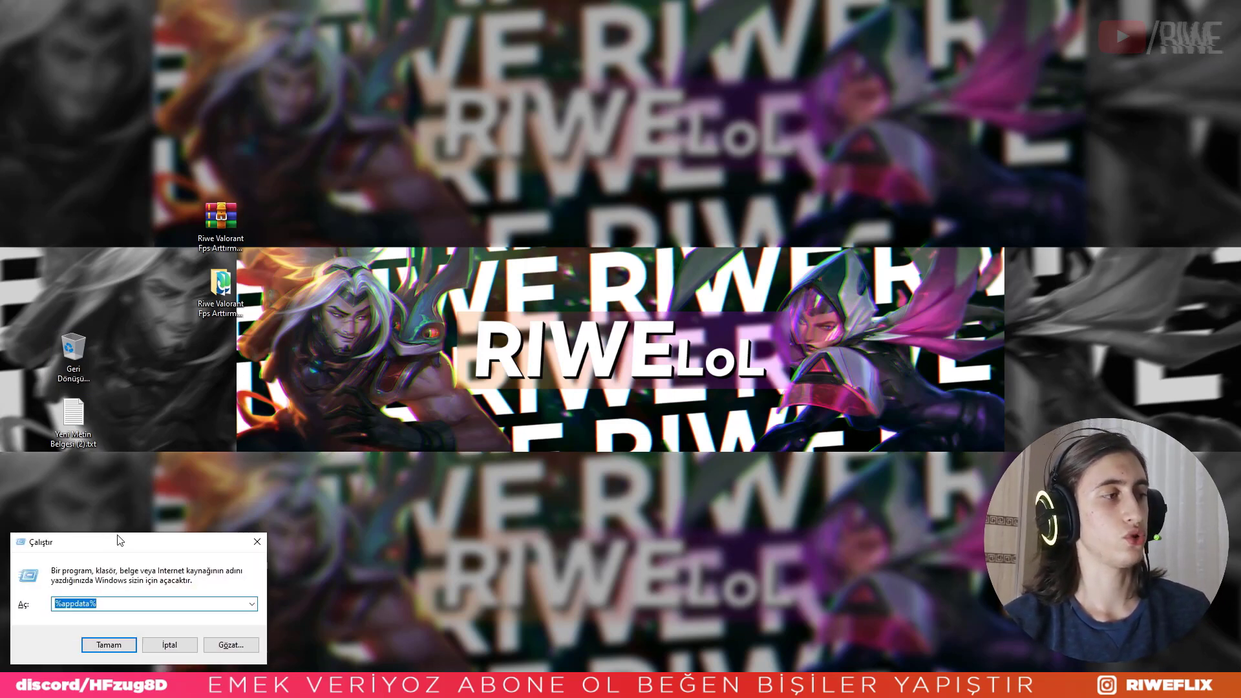
{"action": "left_click_drag", "start_coordinate": [114, 539], "coordinate": [489, 297]}
{"action": "left_click", "coordinate": [543, 395]}
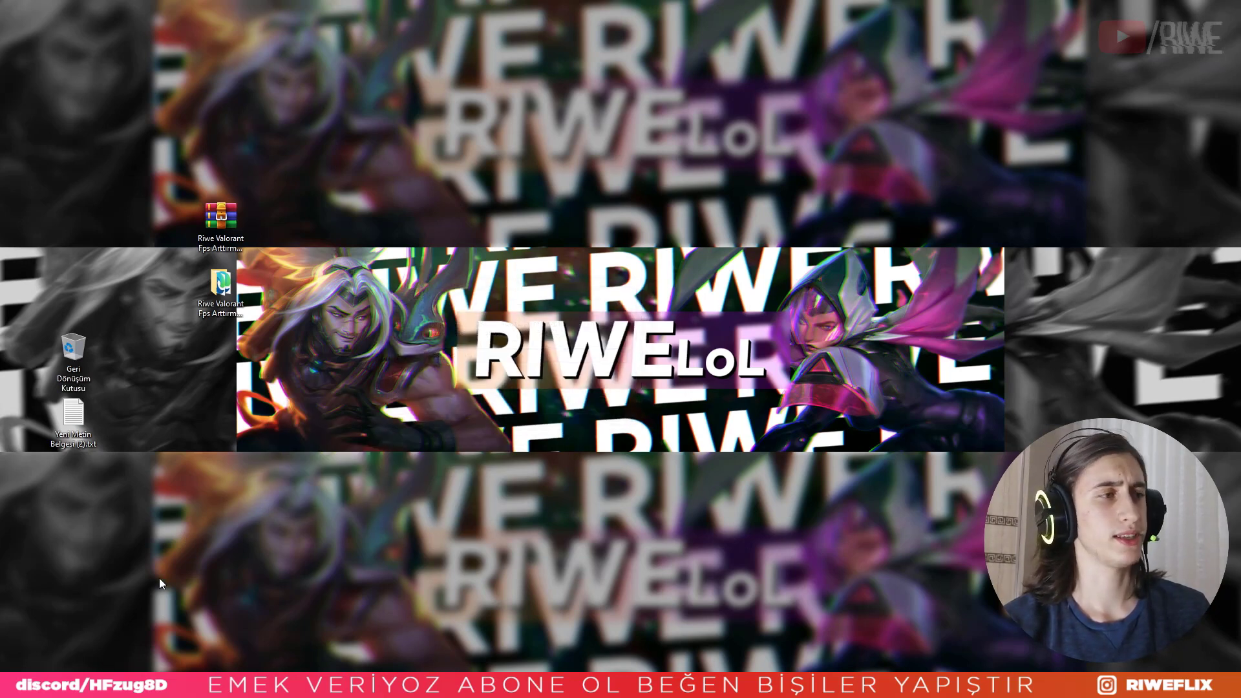
{"action": "right_click", "coordinate": [15, 665]}
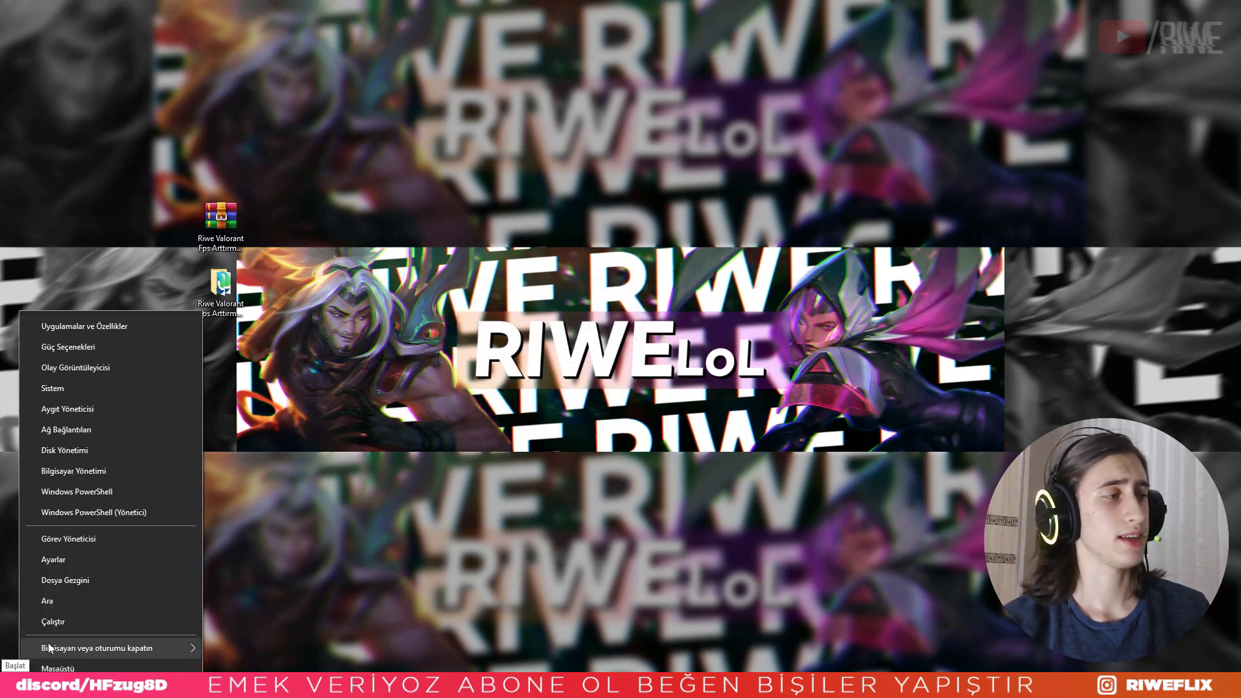
{"action": "left_click", "coordinate": [60, 622]}
{"action": "left_click_drag", "start_coordinate": [214, 541], "coordinate": [586, 360]}
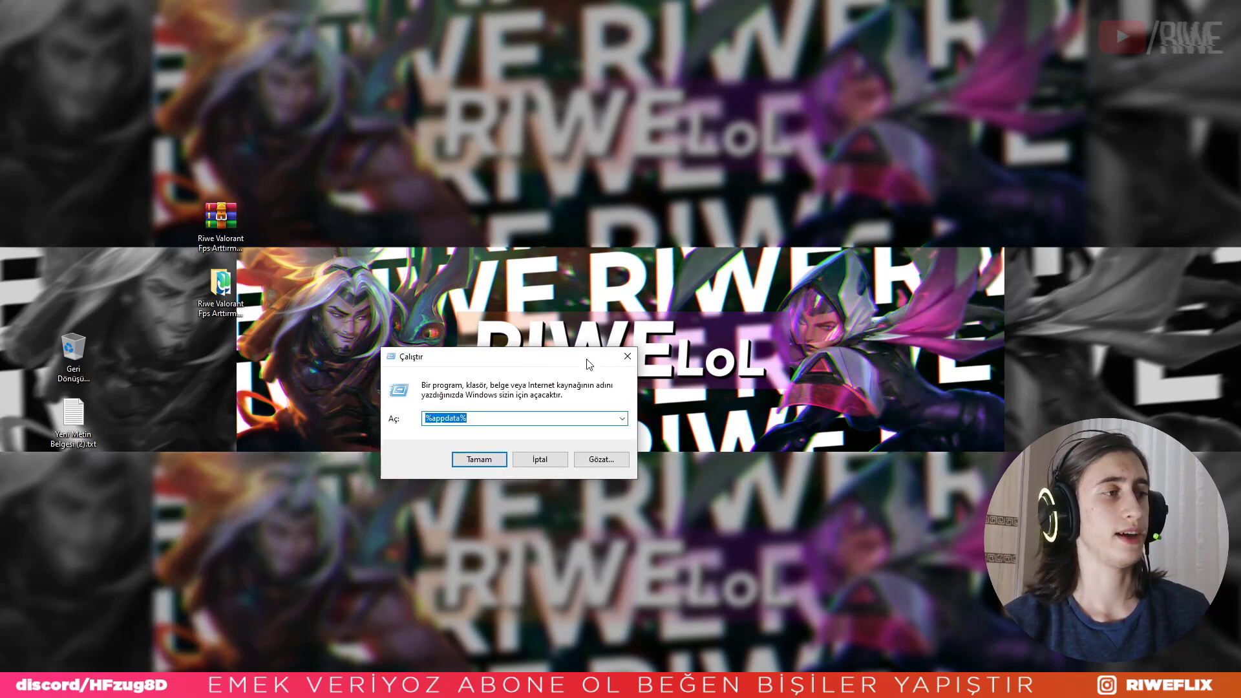
{"action": "left_click", "coordinate": [632, 359]}
- Find the Run (Çalıştır) app through a search and use it to launch System Configuration with msconfig
{"action": "key", "text": "super"}
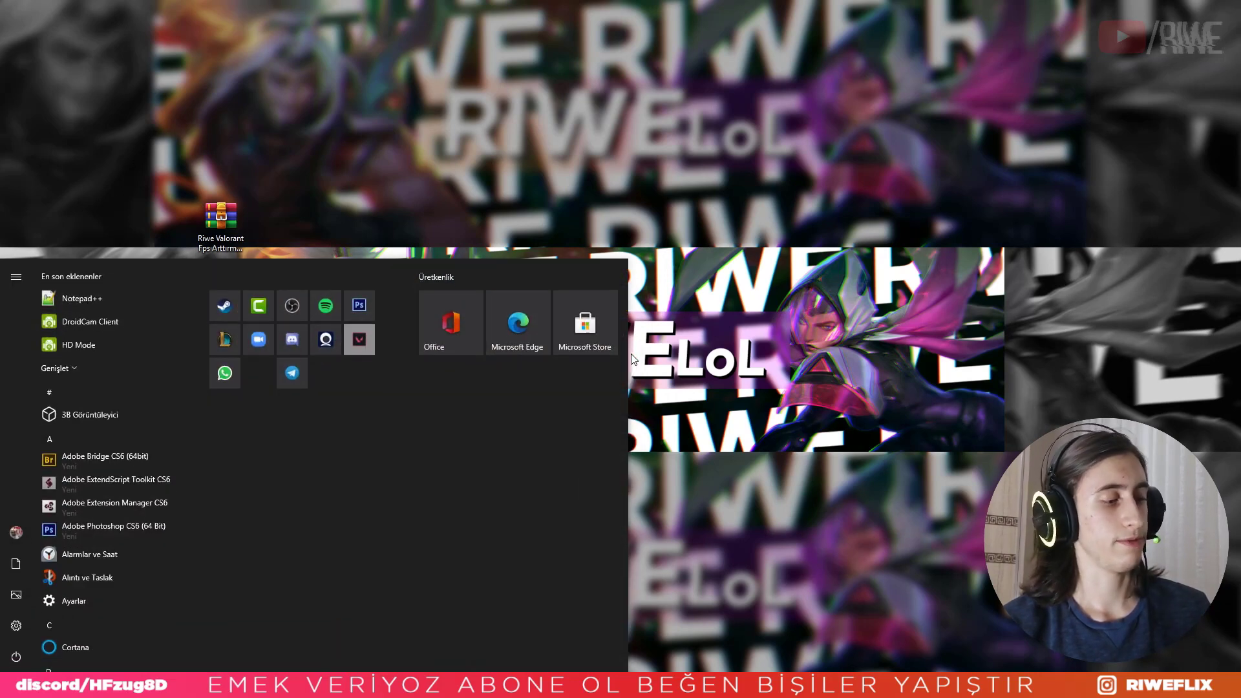
{"action": "type", "text": "çalışt"}
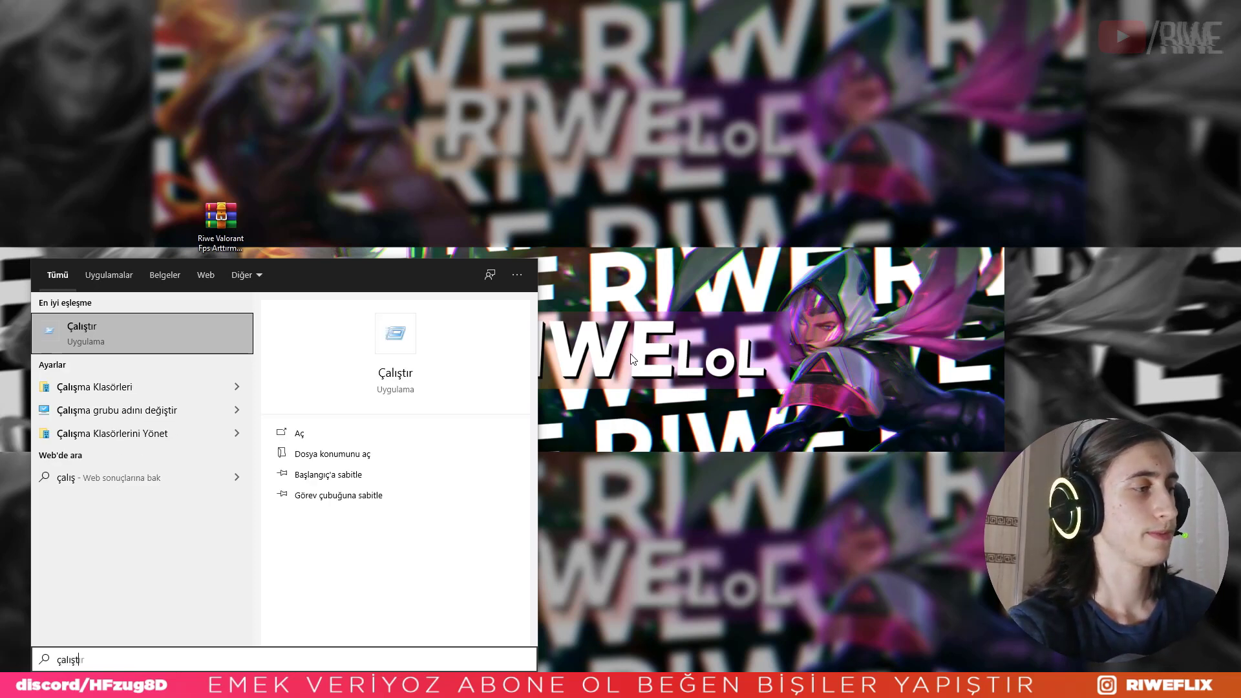
{"action": "key", "text": "Return"}
{"action": "left_click_drag", "start_coordinate": [147, 545], "coordinate": [502, 311]}
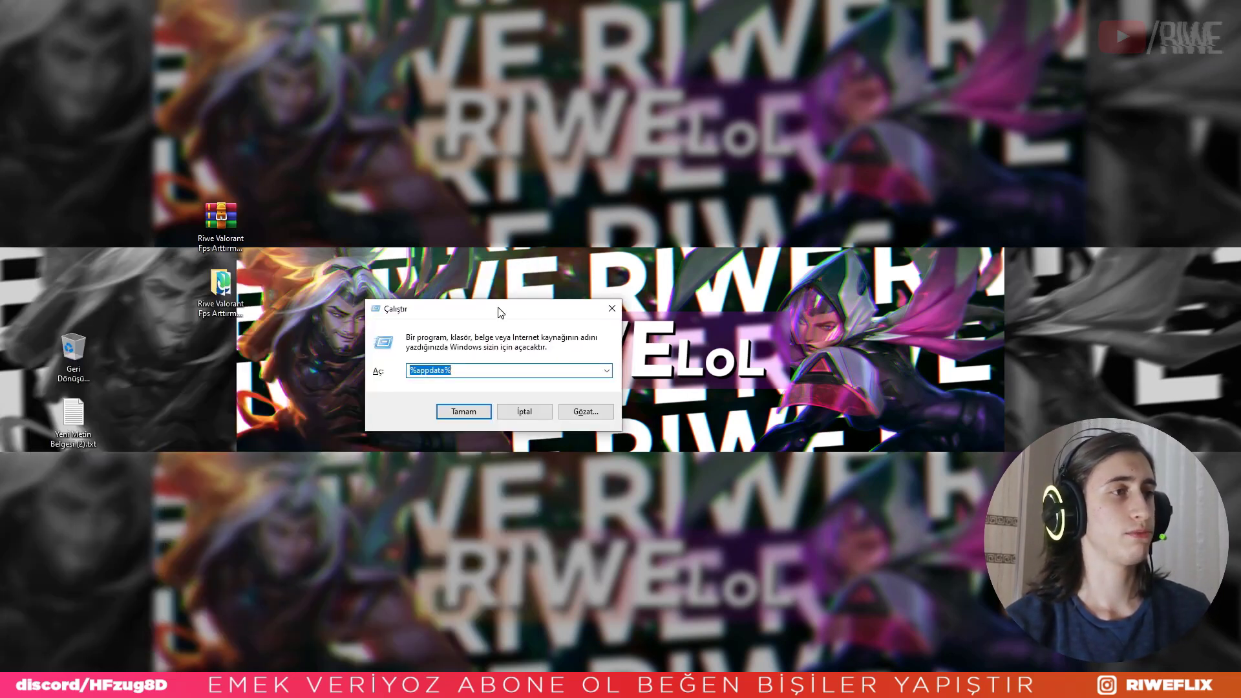
{"action": "type", "text": "msconfi"}
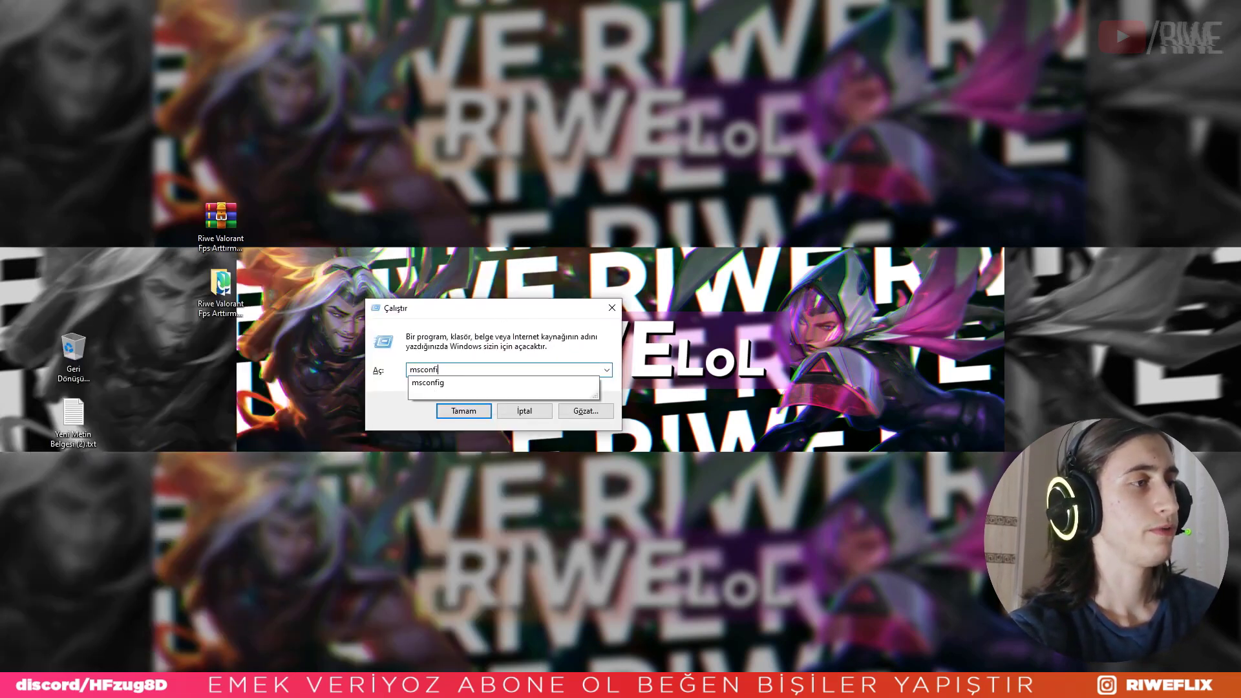
{"action": "type", "text": "g"}
{"action": "key", "text": "Return"}
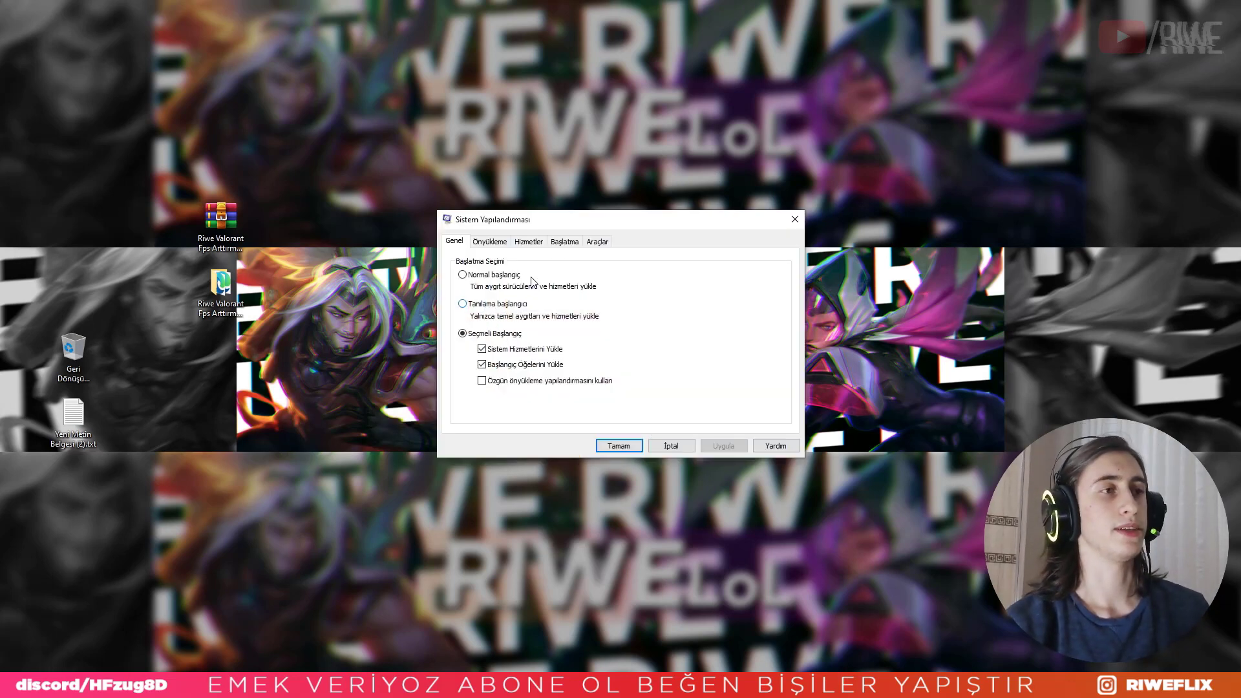
{"action": "left_click_drag", "start_coordinate": [551, 213], "coordinate": [546, 230]}
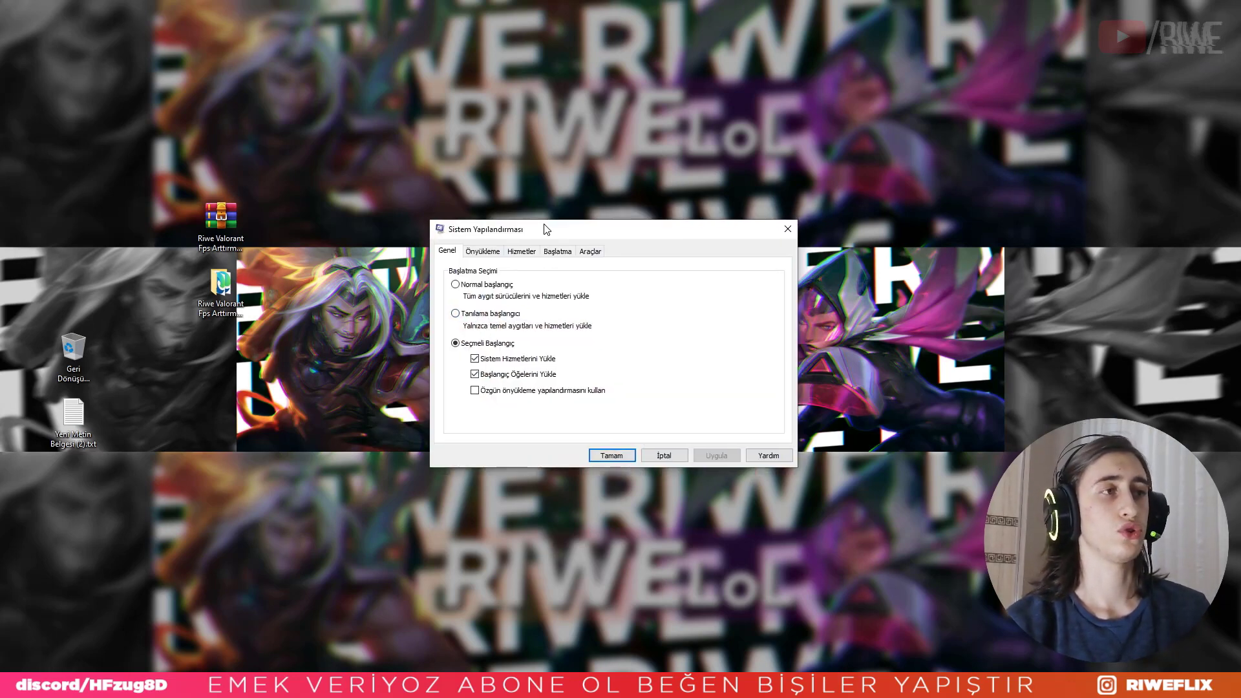
- Enable the processor count (İşlemci Sayısı) in the advanced boot options of Windows 10, set it to 4 and accept the options
{"action": "left_click", "coordinate": [495, 253]}
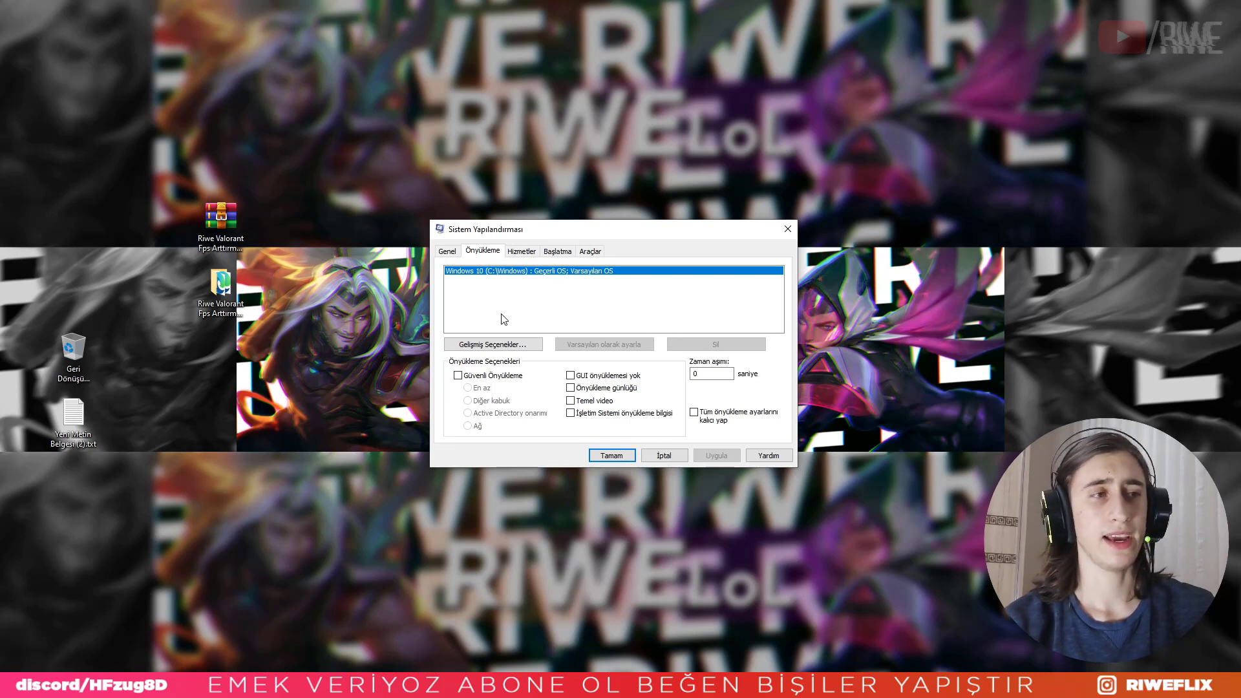
{"action": "left_click", "coordinate": [491, 344]}
{"action": "left_click", "coordinate": [535, 270]}
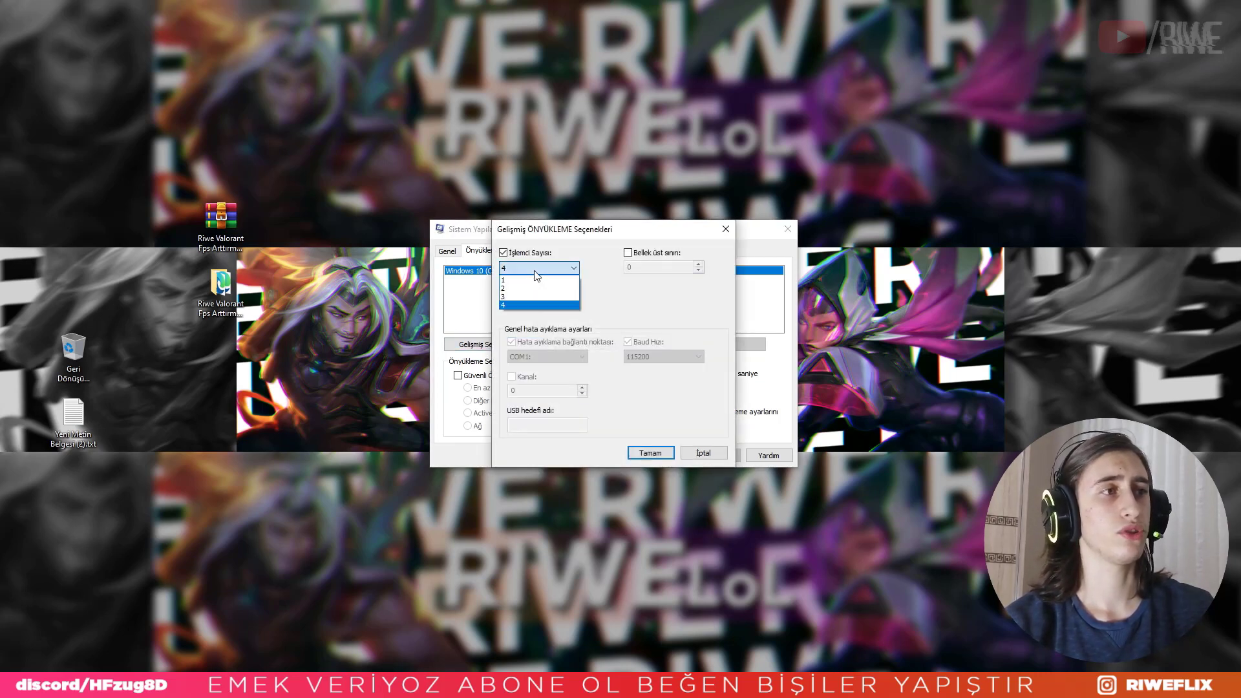
{"action": "left_click", "coordinate": [535, 272]}
{"action": "left_click", "coordinate": [504, 252]}
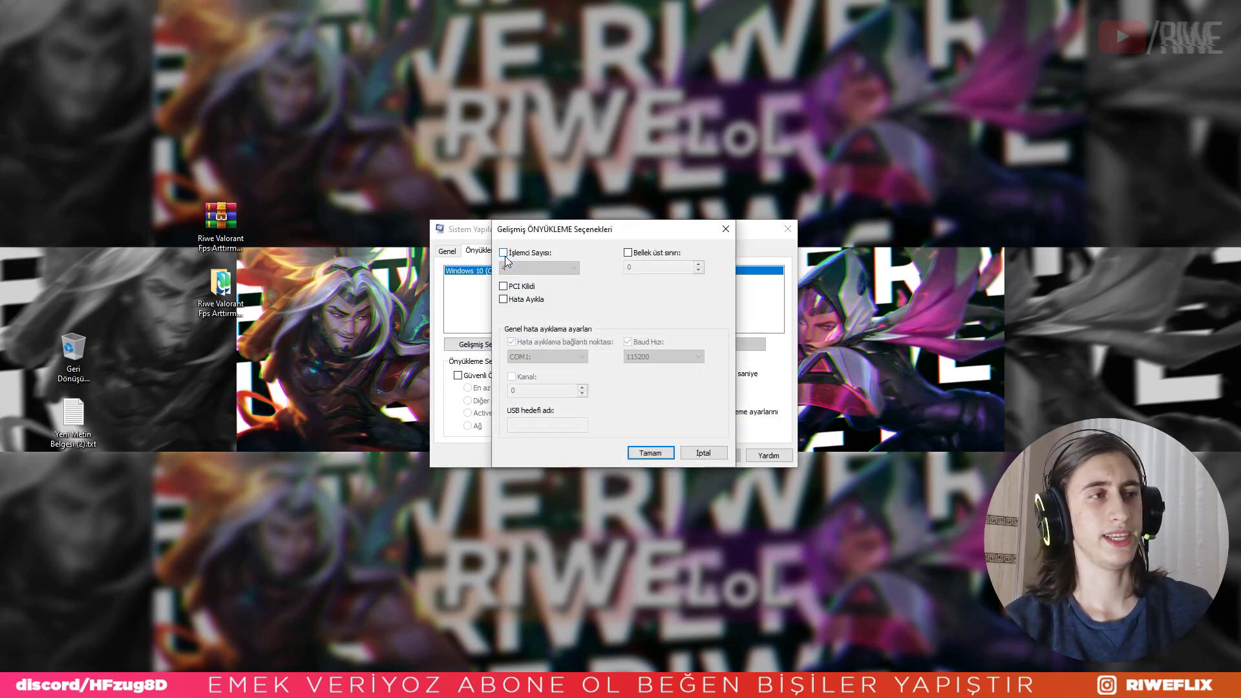
{"action": "left_click", "coordinate": [503, 253]}
{"action": "left_click", "coordinate": [509, 269]}
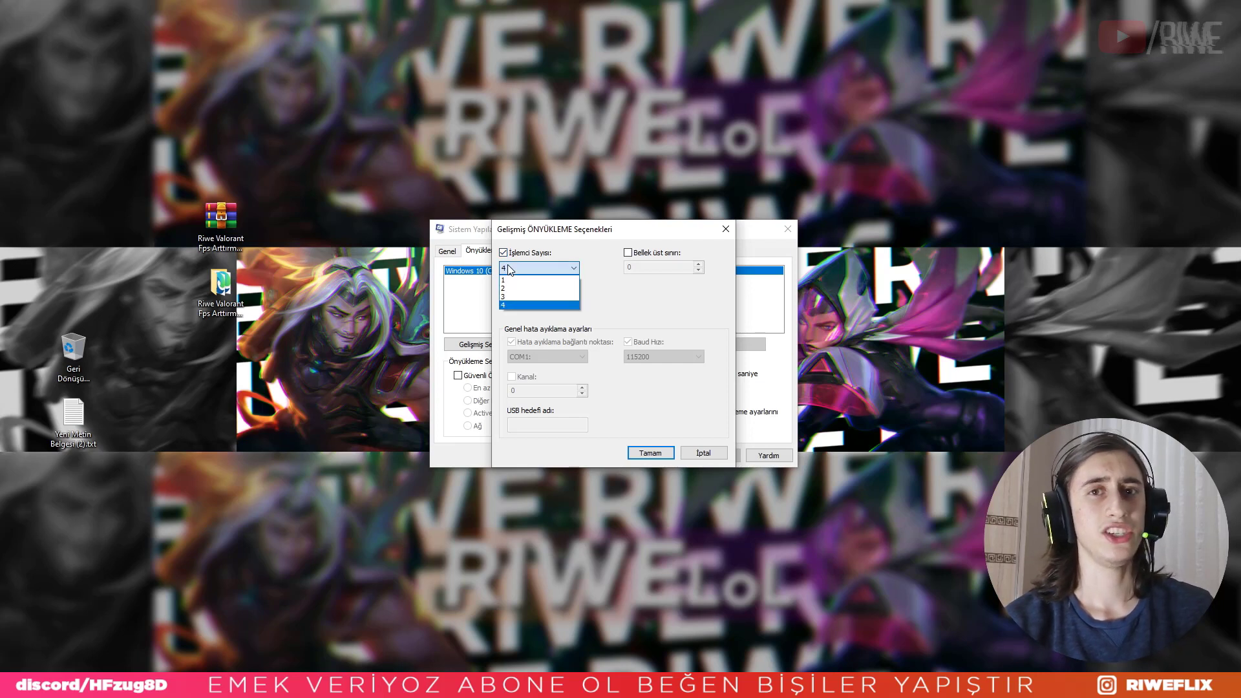
{"action": "left_click", "coordinate": [506, 306]}
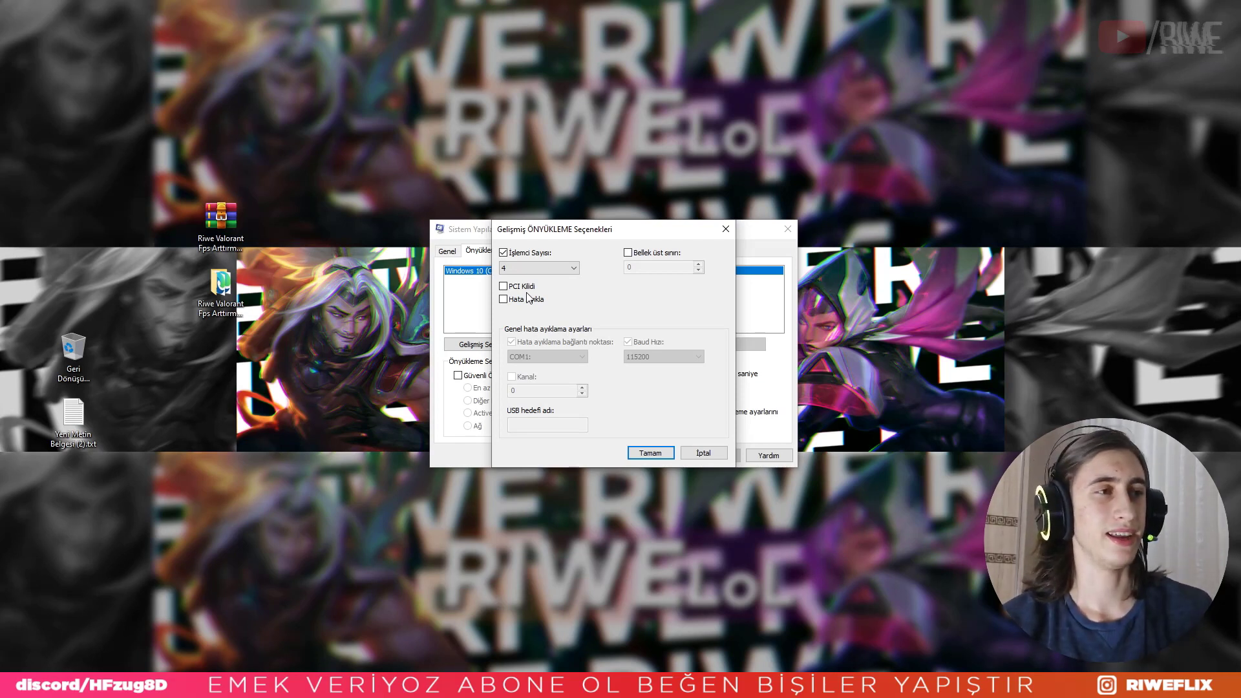
{"action": "left_click", "coordinate": [650, 452]}
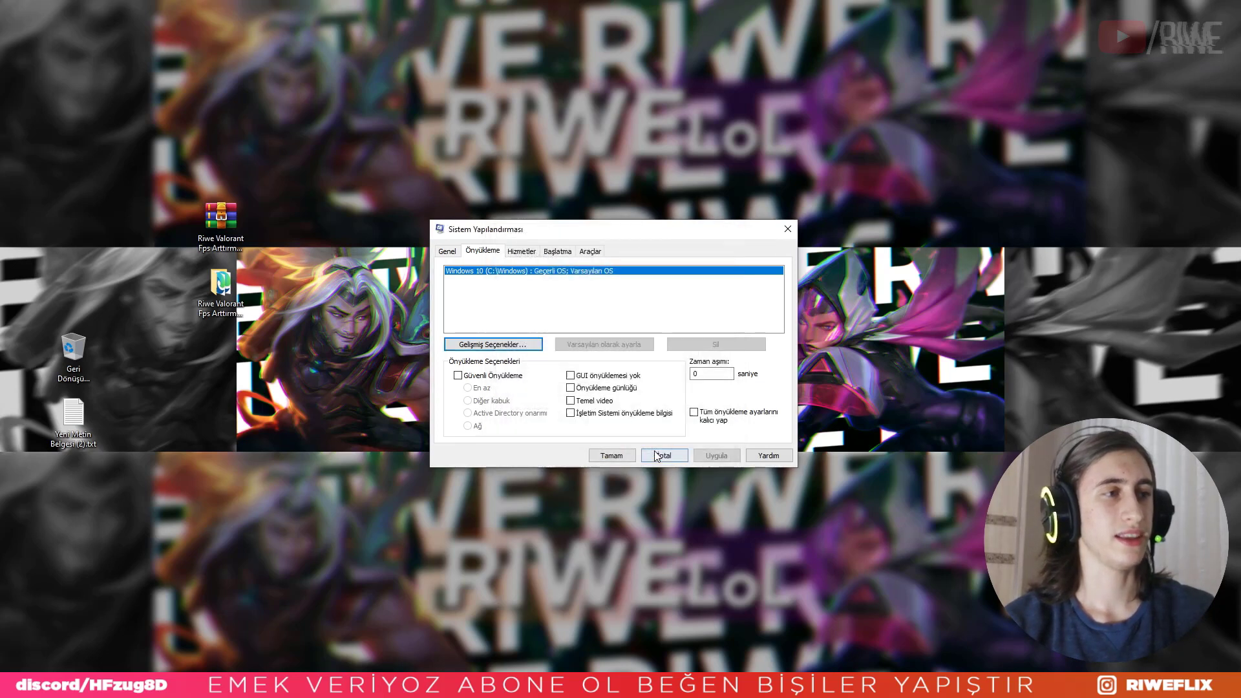
- Go past the services to the startup (Başlatma) section of System Configuration and apply the configuration changes
{"action": "left_click", "coordinate": [529, 253]}
{"action": "left_click", "coordinate": [555, 253]}
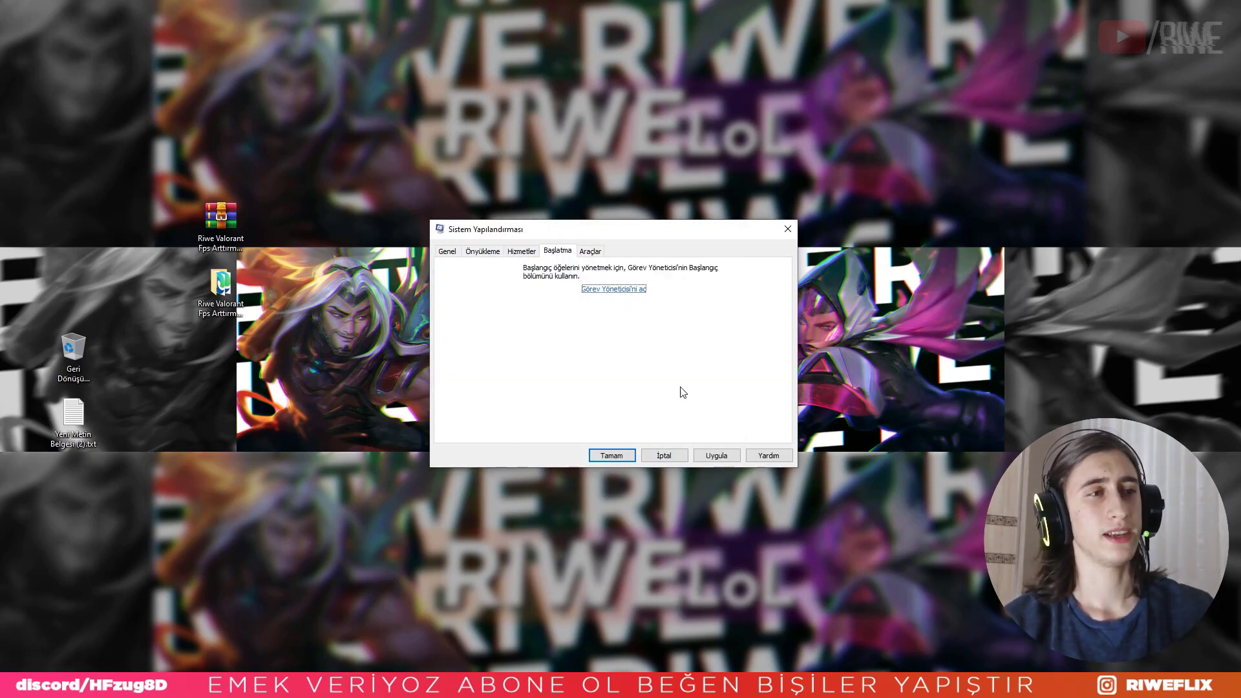
{"action": "left_click", "coordinate": [714, 455]}
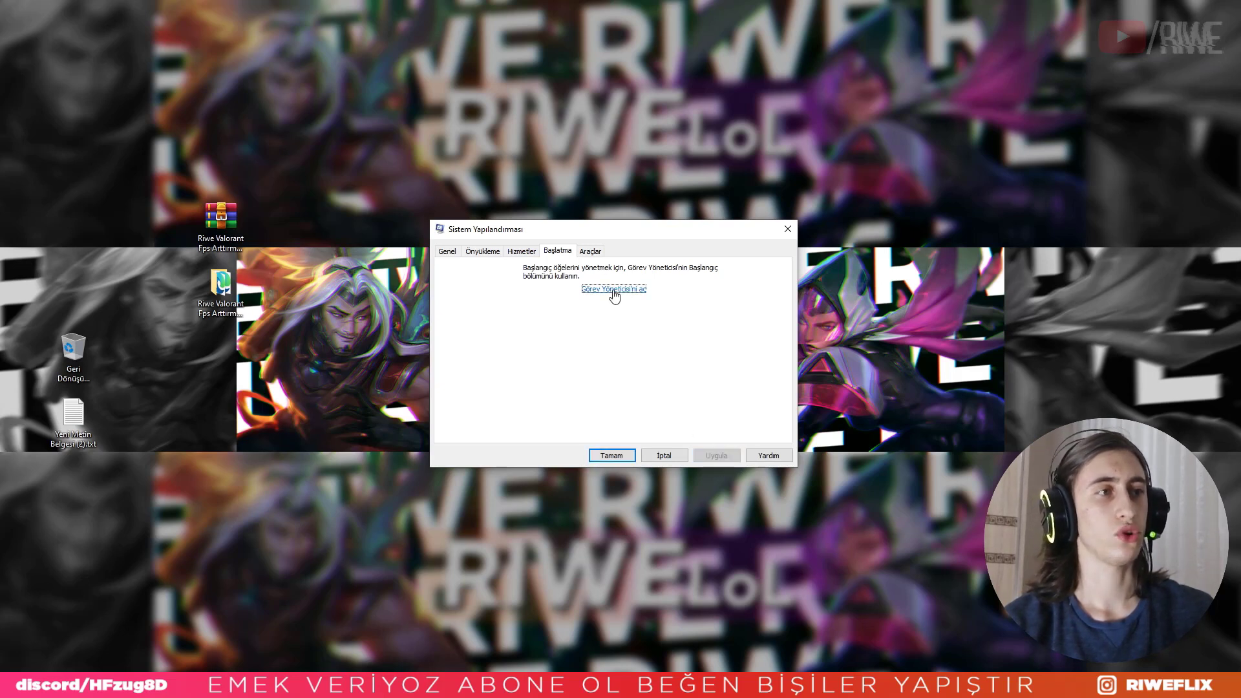